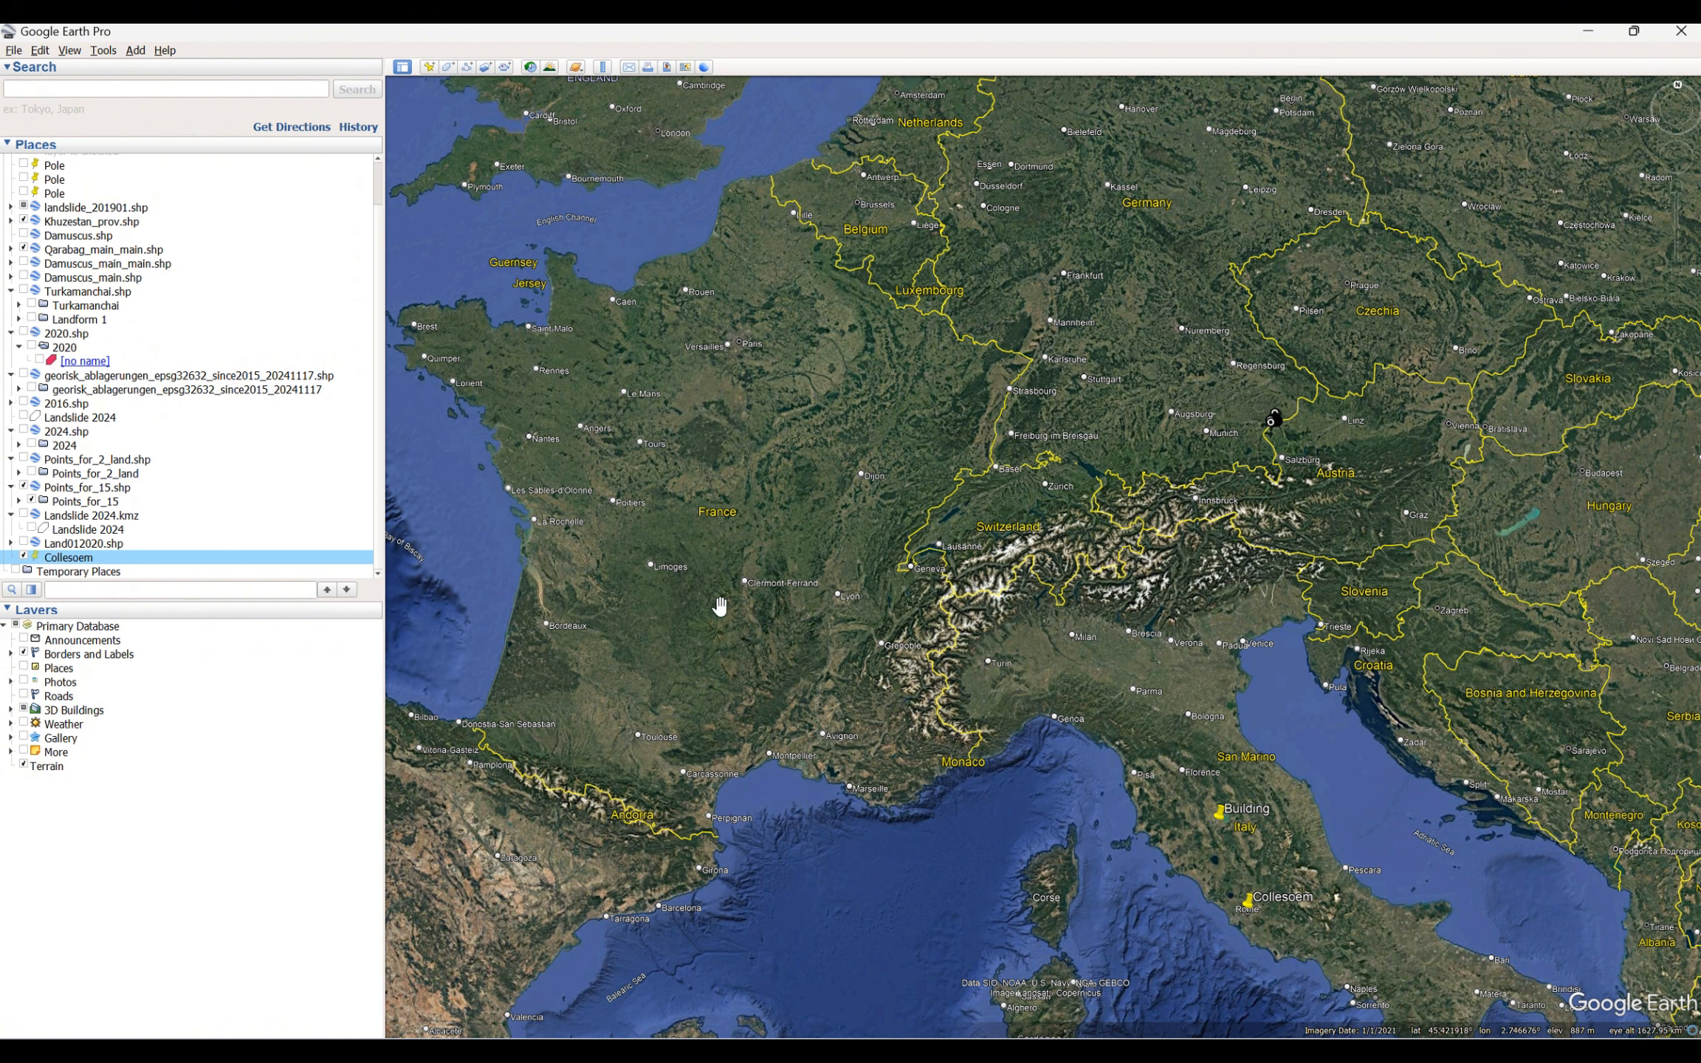
# - Start a new path named Points with the map showing the Swiss Alps around Glarus and the Walensee
pyautogui.click(1025, 578)
pyautogui.moveTo(1025, 578); pyautogui.dragTo(779, 613)
pyautogui.scroll(3, 786, 602)
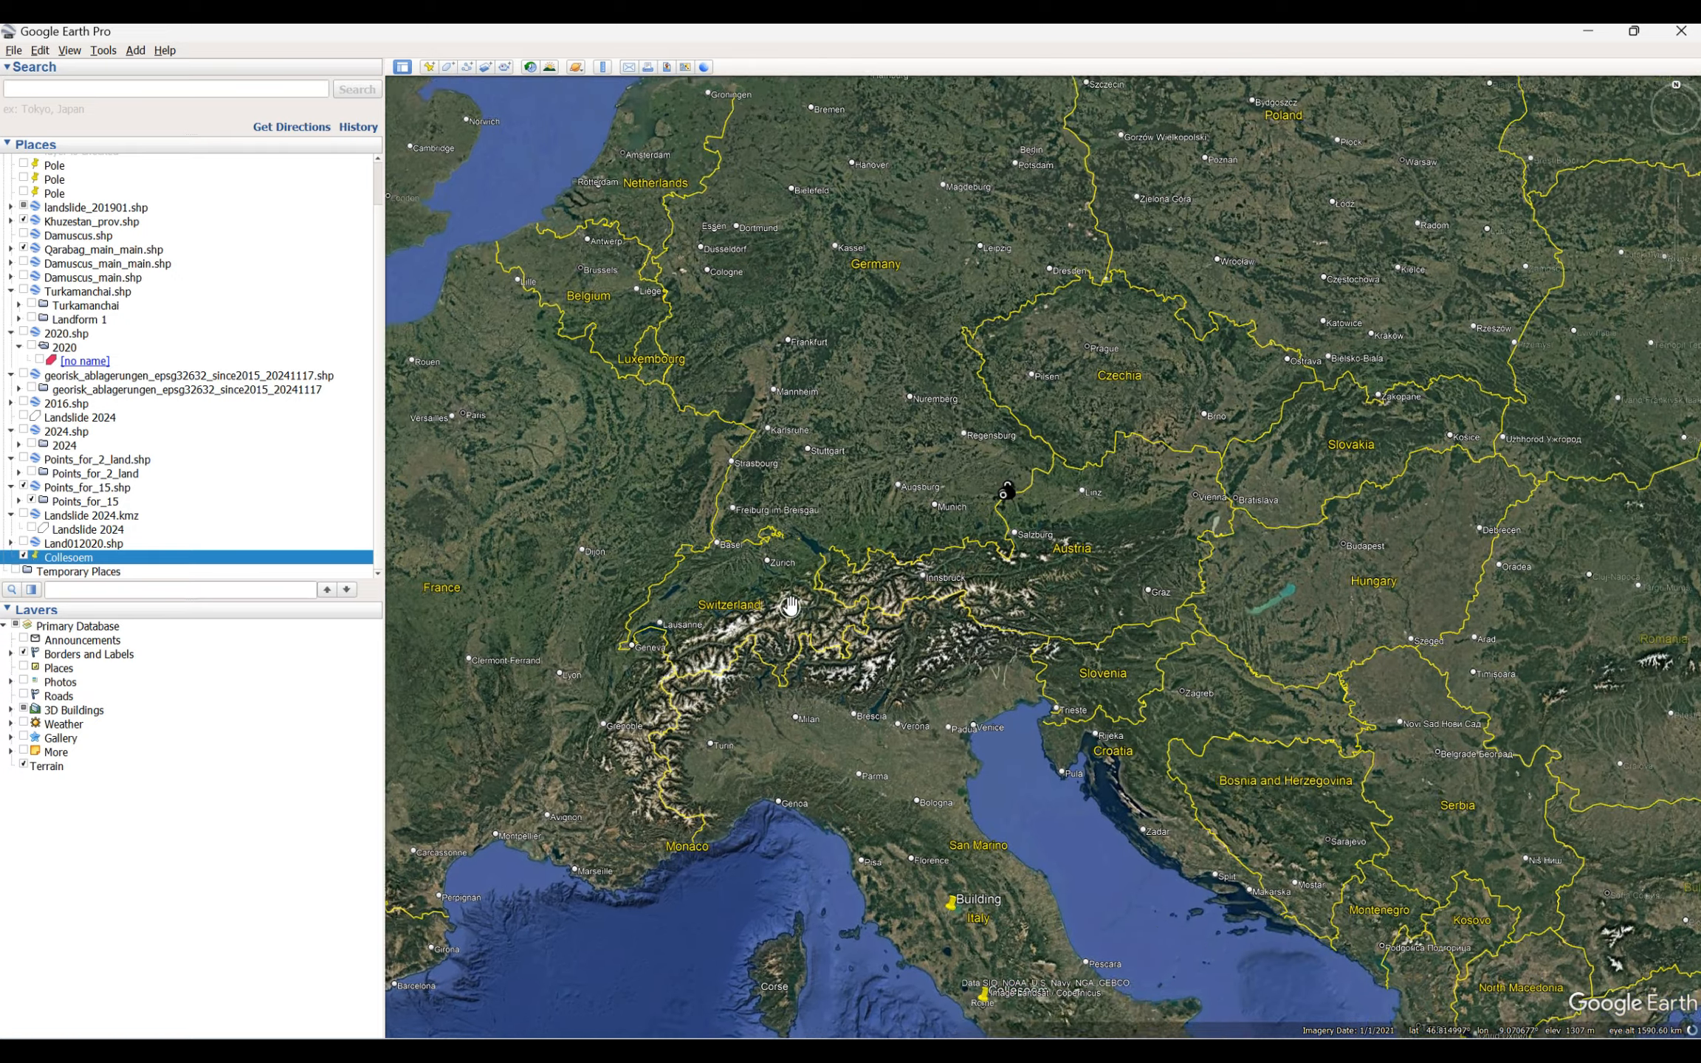
pyautogui.scroll(3, 790, 600)
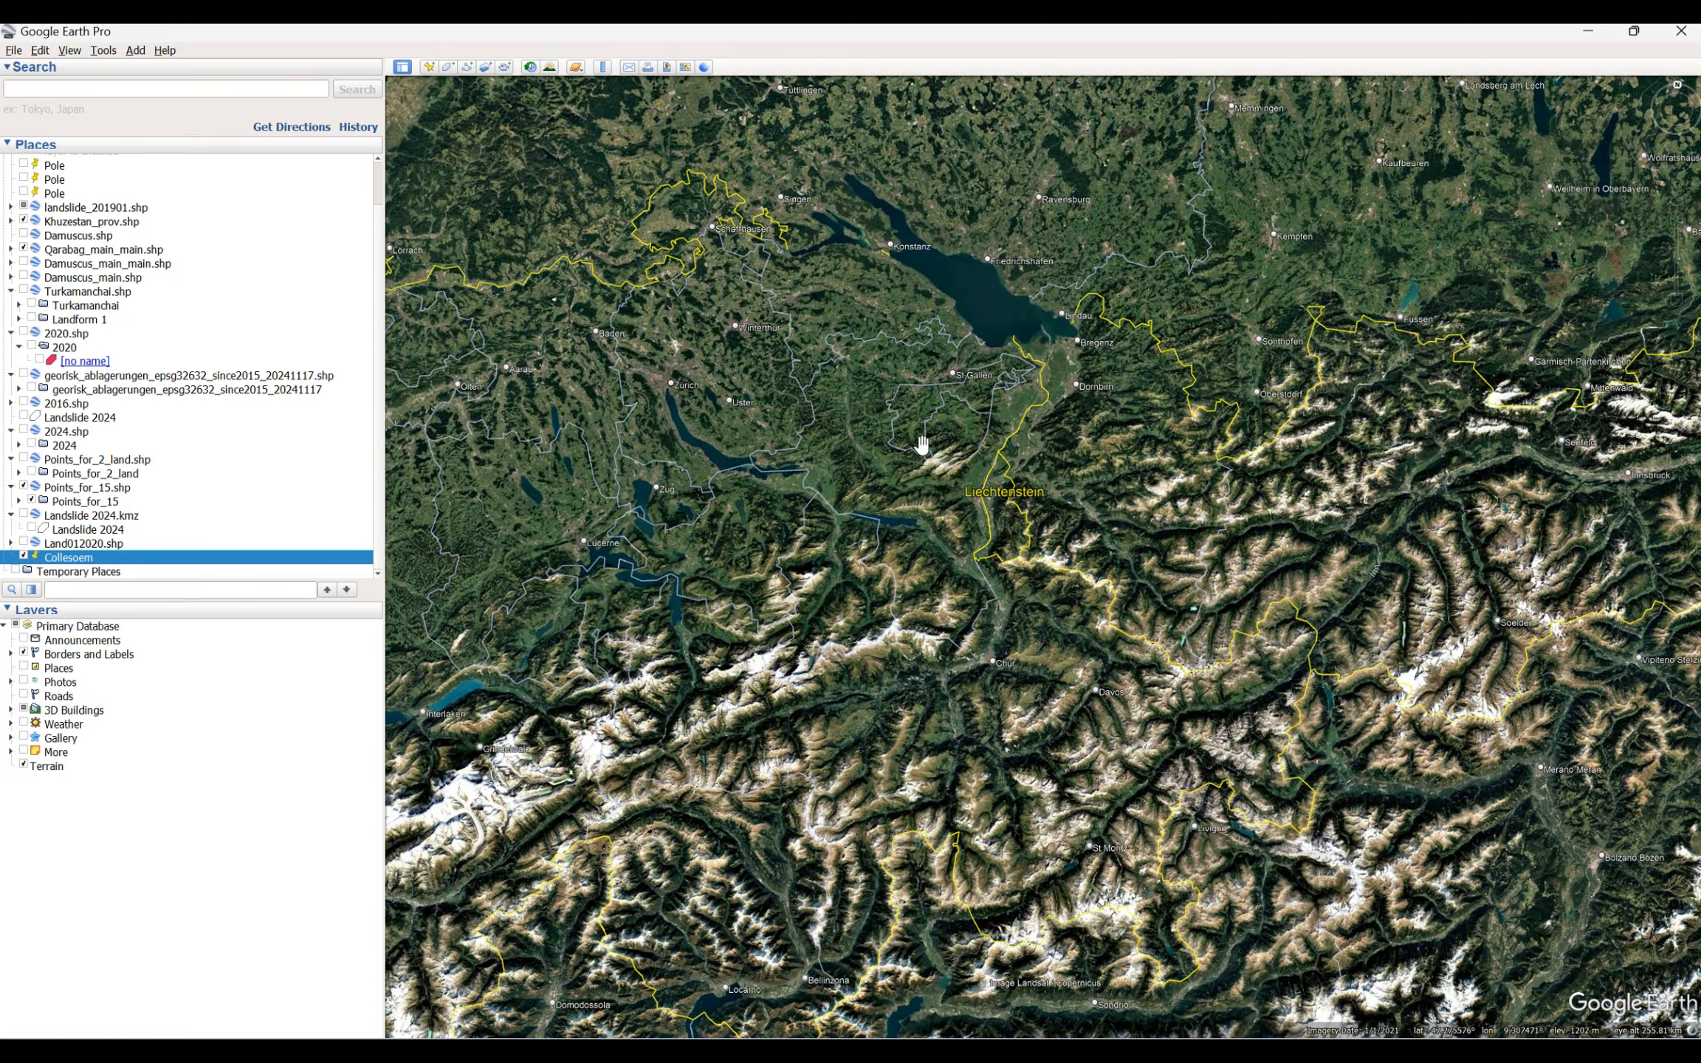
pyautogui.moveTo(922, 444); pyautogui.dragTo(1183, 570)
pyautogui.scroll(3, 1017, 729)
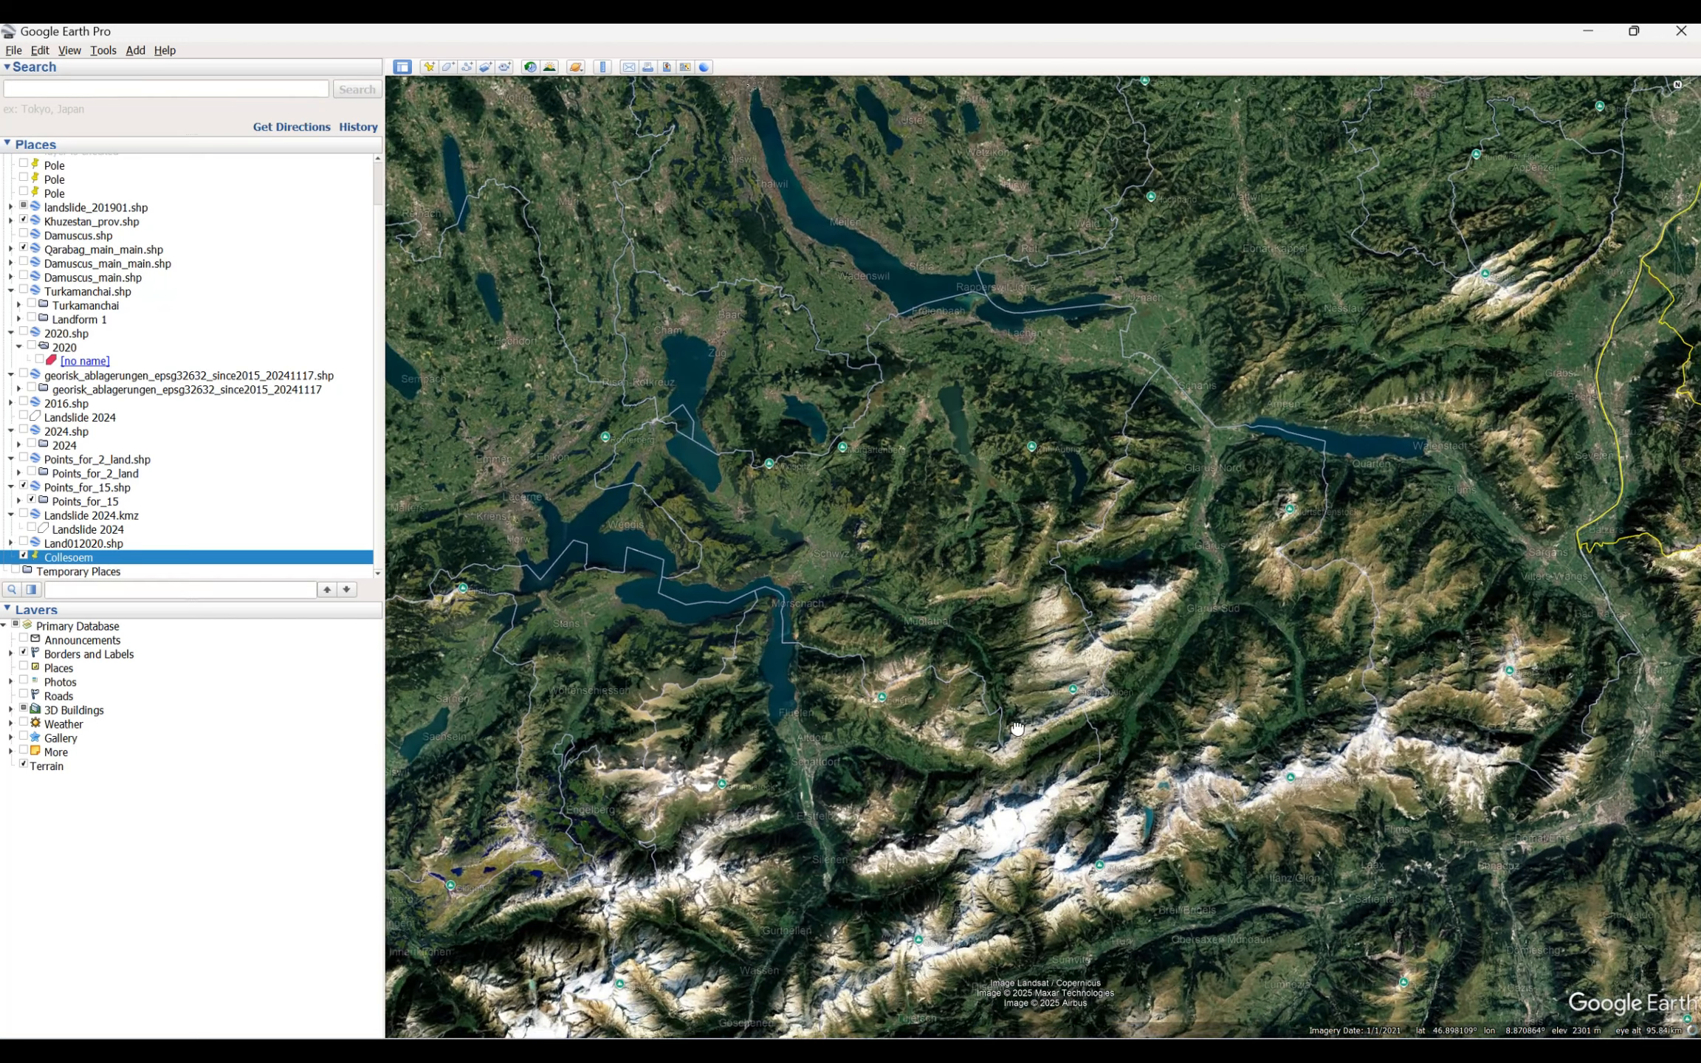
pyautogui.moveTo(1017, 729); pyautogui.dragTo(976, 669)
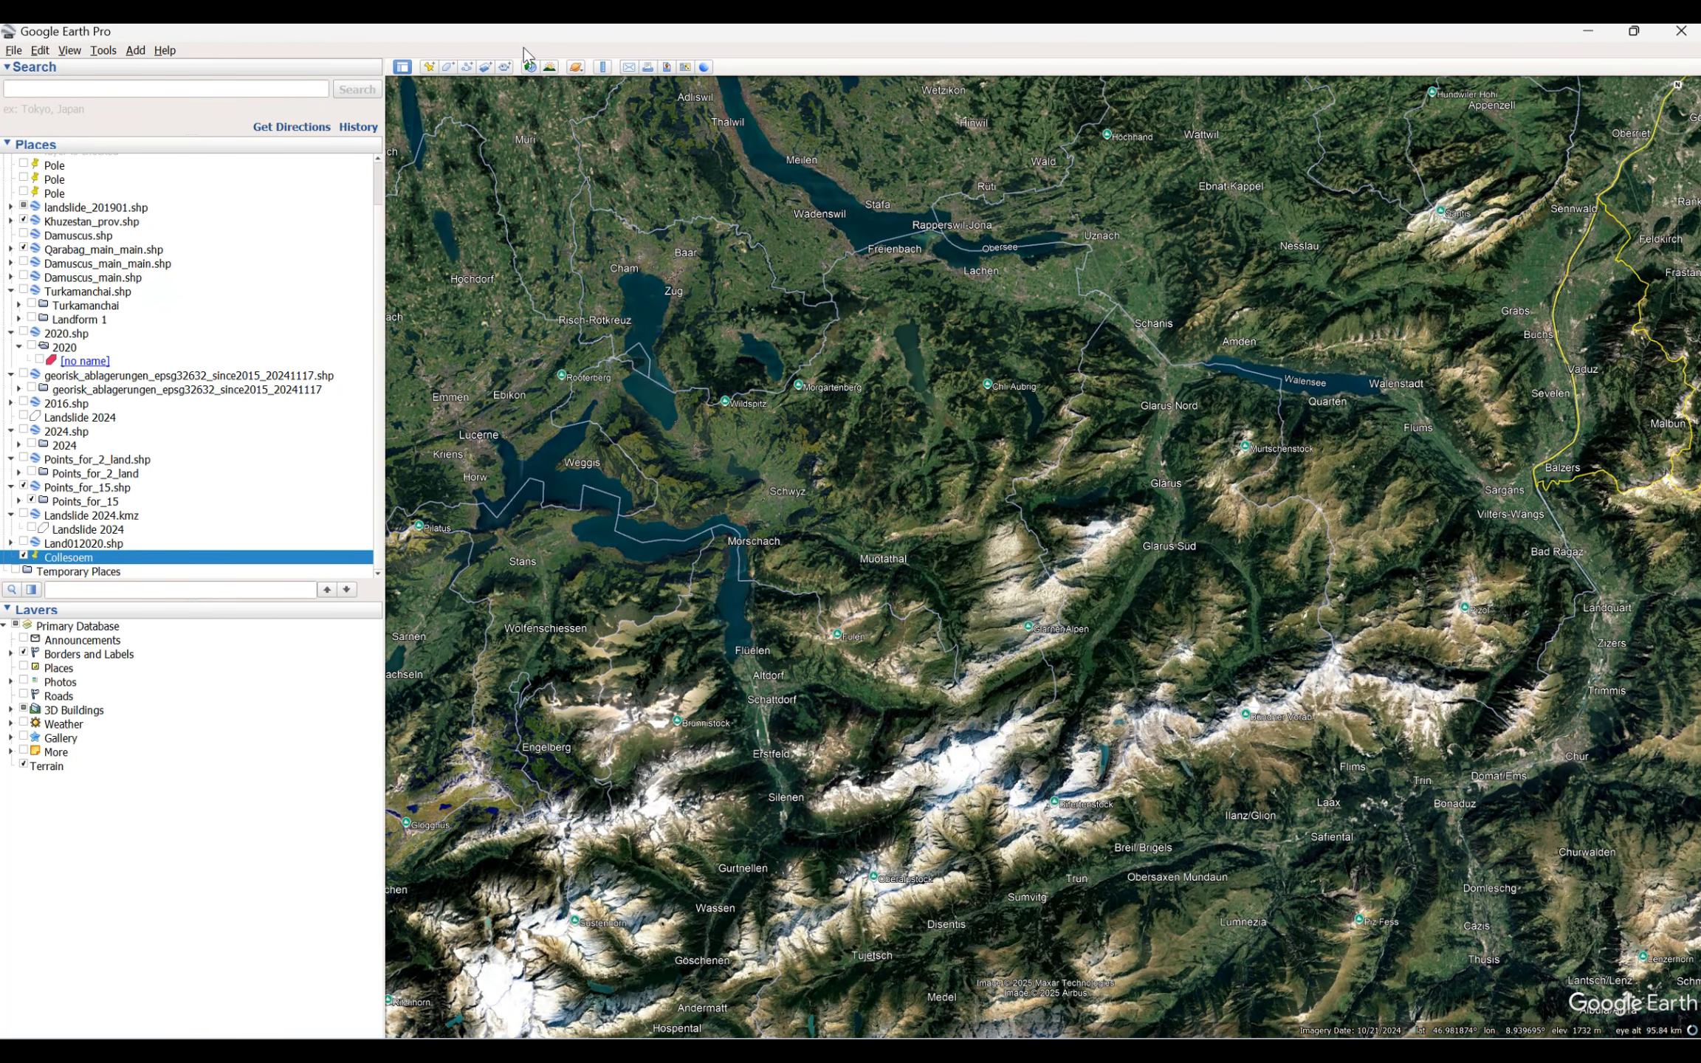
pyautogui.click(465, 68)
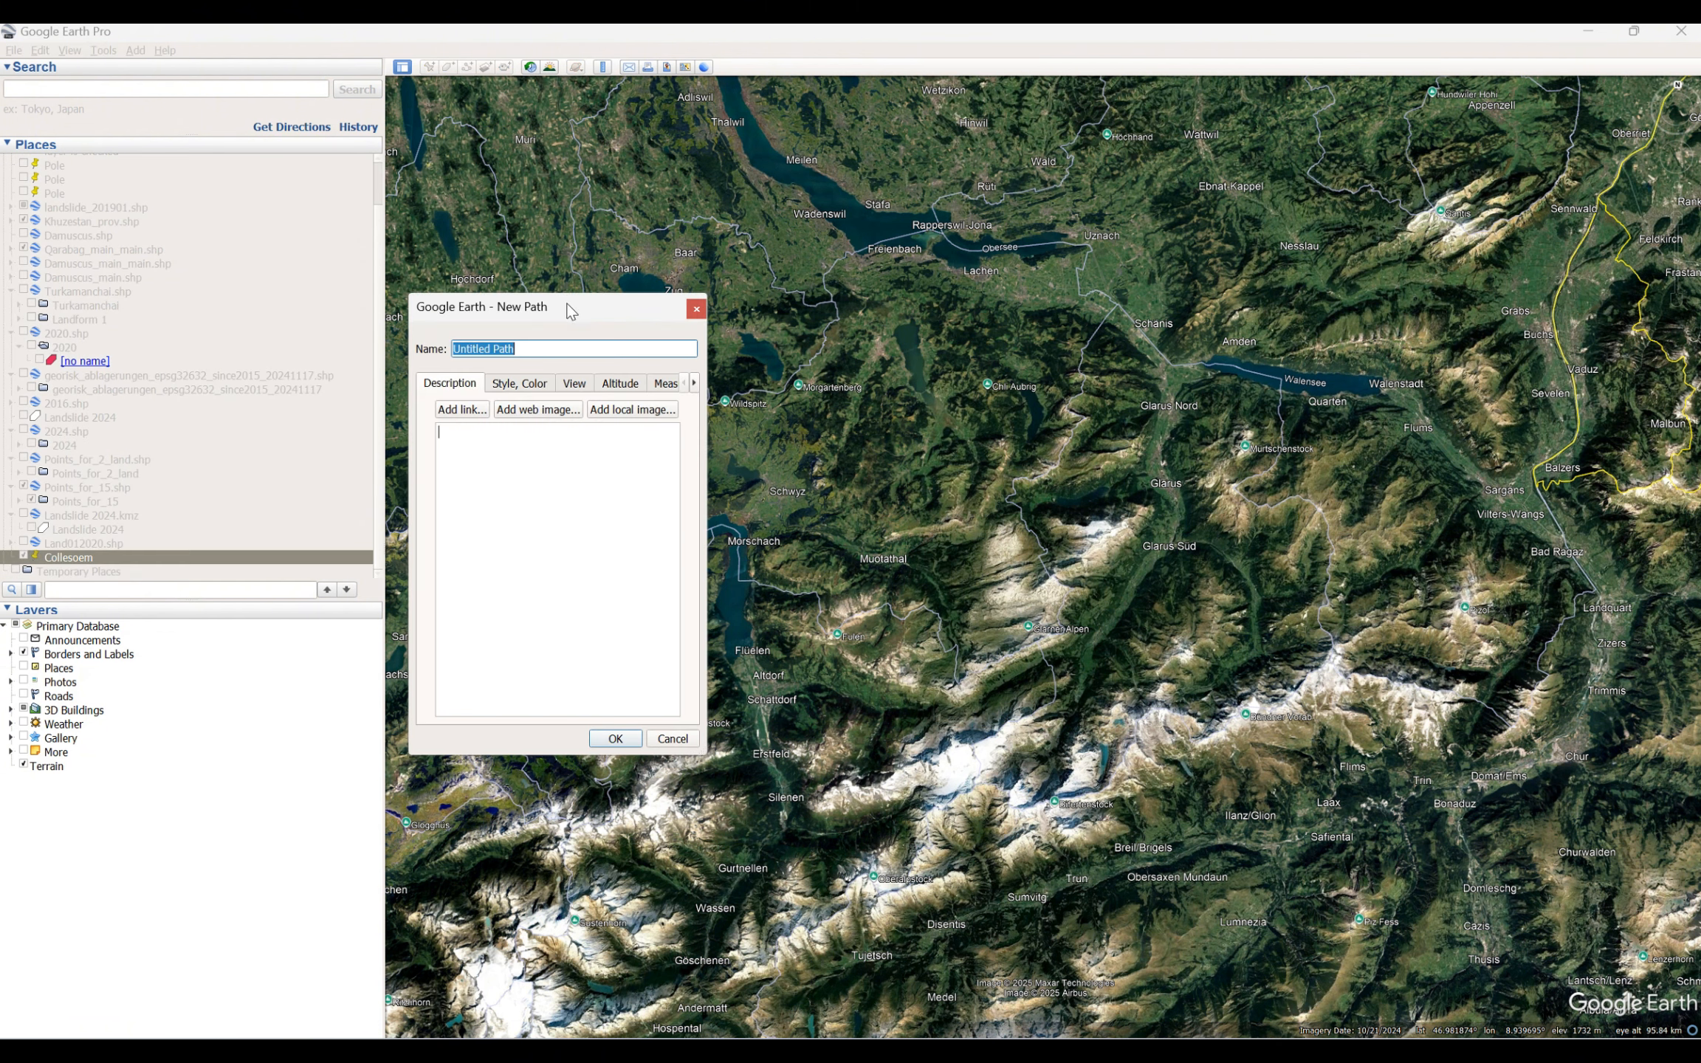
pyautogui.moveTo(571, 310); pyautogui.dragTo(497, 299)
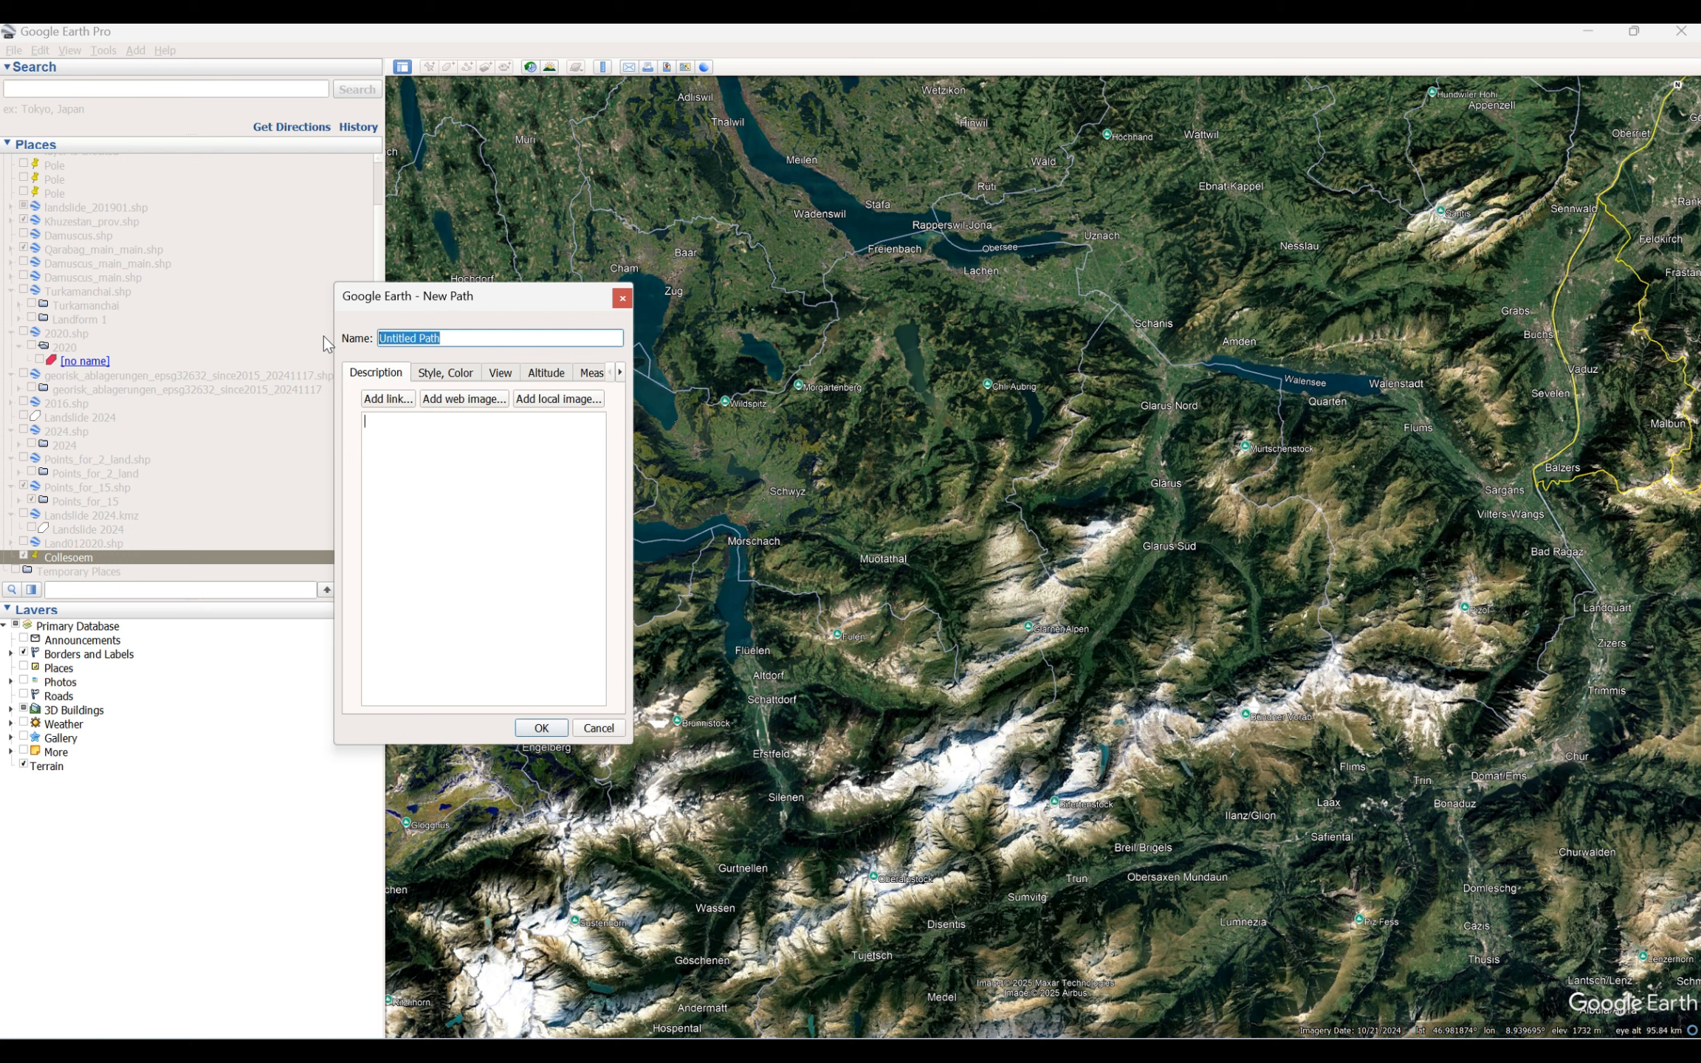
pyautogui.write('Points')
# - Set the path's line color to bright green (#00ff00)
pyautogui.click(456, 373)
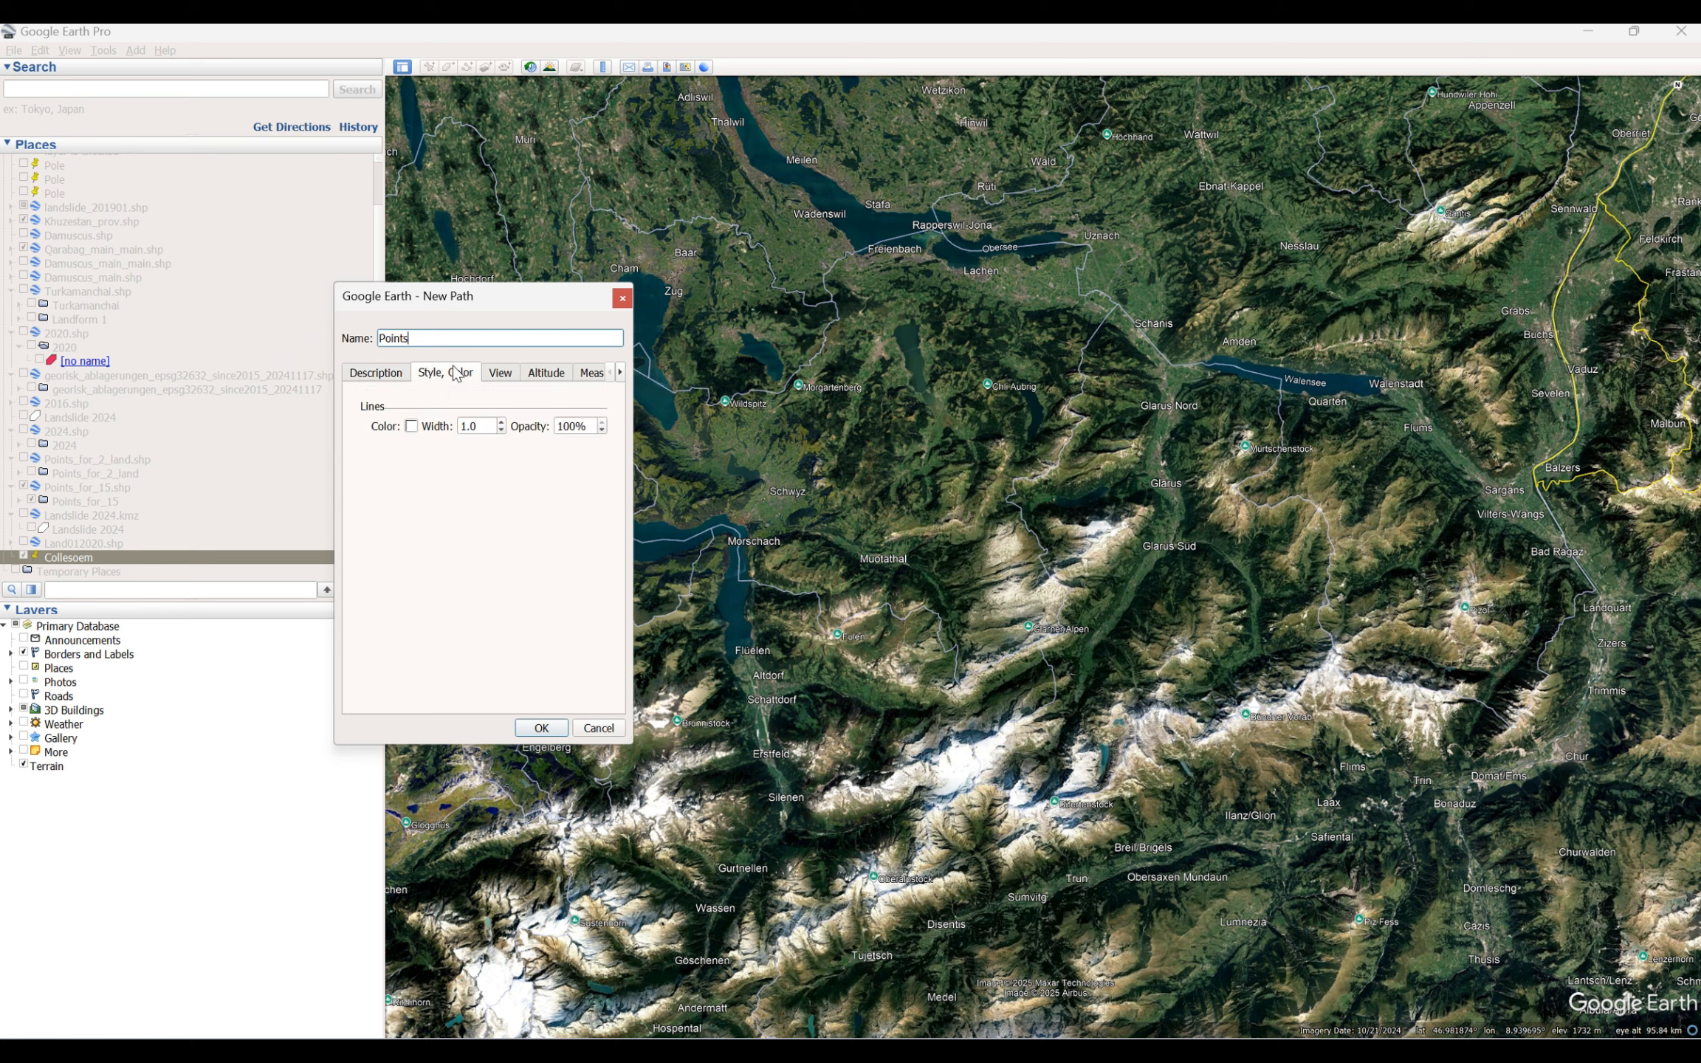
pyautogui.click(411, 427)
pyautogui.click(425, 408)
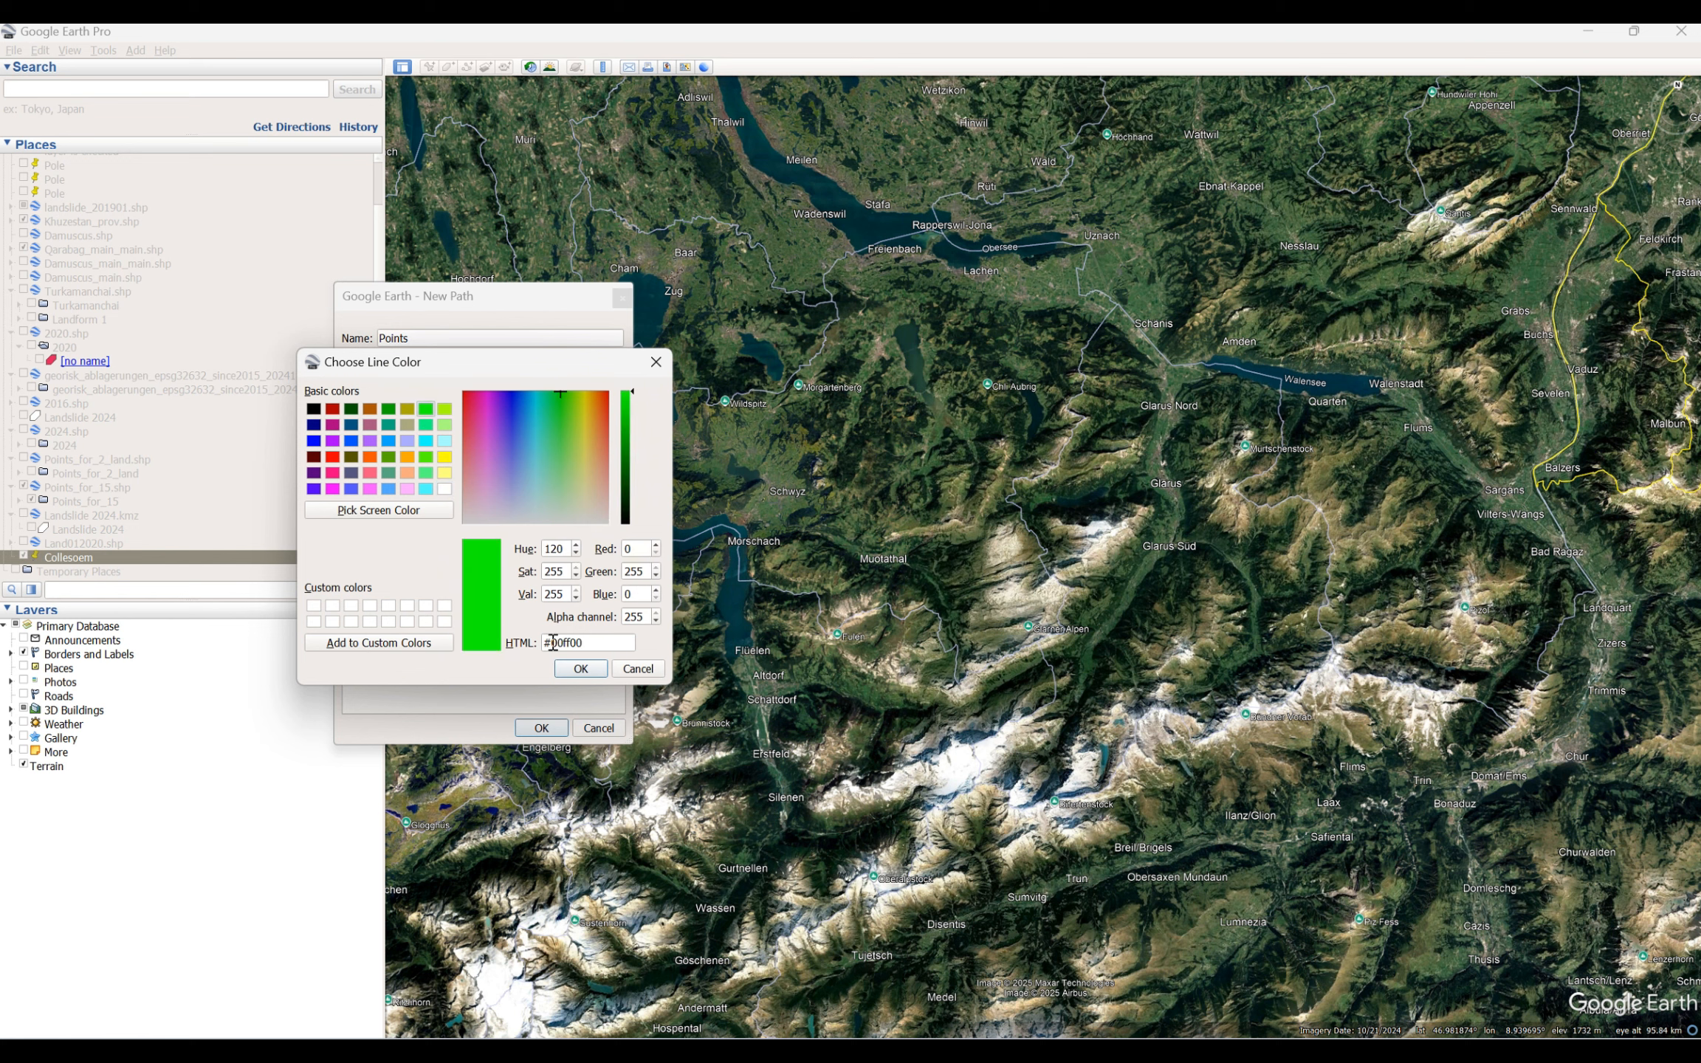
pyautogui.click(581, 668)
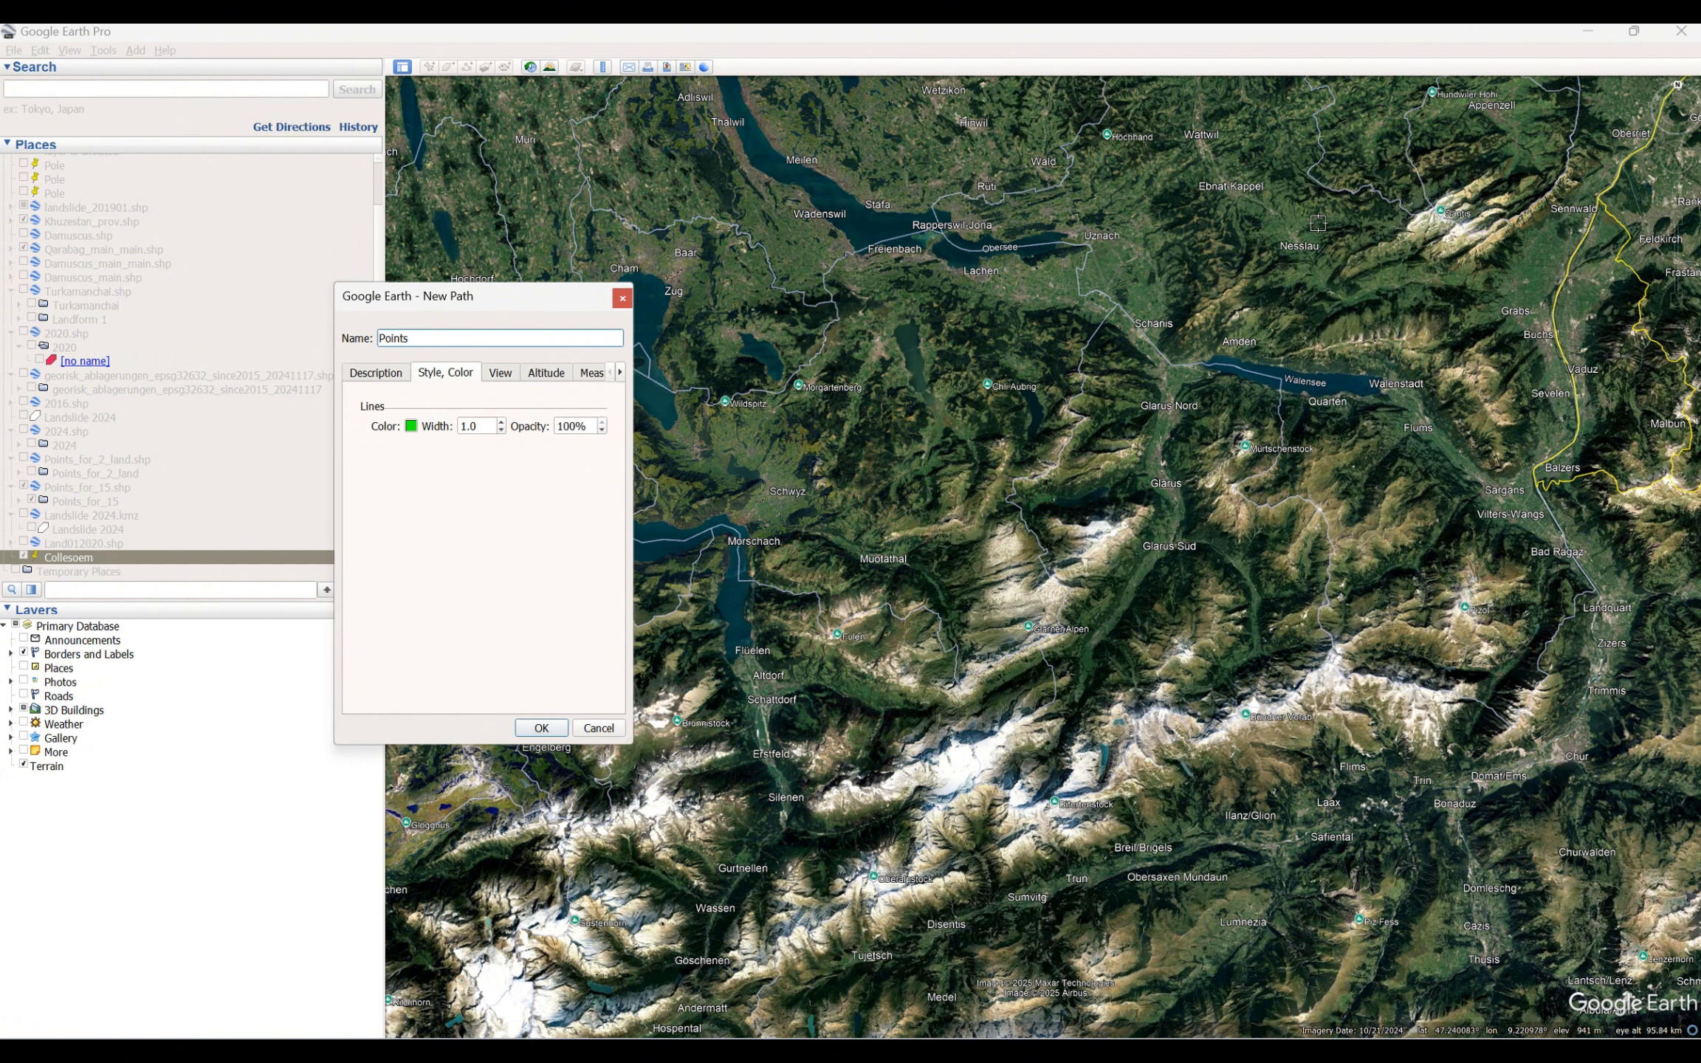
# - Trace the path freehand as a dense crisscross grid over the area around Glarus and the Walensee, and finish it
pyautogui.moveTo(1318, 223)
pyautogui.mouseDown()
pyautogui.moveTo(1463, 498)
pyautogui.moveTo(1325, 276)
pyautogui.moveTo(1286, 248)
pyautogui.moveTo(1315, 351)
pyautogui.moveTo(1401, 511)
pyautogui.moveTo(1231, 279)
pyautogui.moveTo(1354, 519)
pyautogui.moveTo(1336, 526)
pyautogui.moveTo(1259, 386)
pyautogui.moveTo(1079, 472)
pyautogui.moveTo(1368, 367)
pyautogui.moveTo(1313, 461)
pyautogui.moveTo(1365, 428)
pyautogui.moveTo(1403, 439)
pyautogui.moveTo(1129, 587)
pyautogui.moveTo(1444, 464)
pyautogui.moveTo(1432, 487)
pyautogui.mouseUp()
pyautogui.click(541, 728)
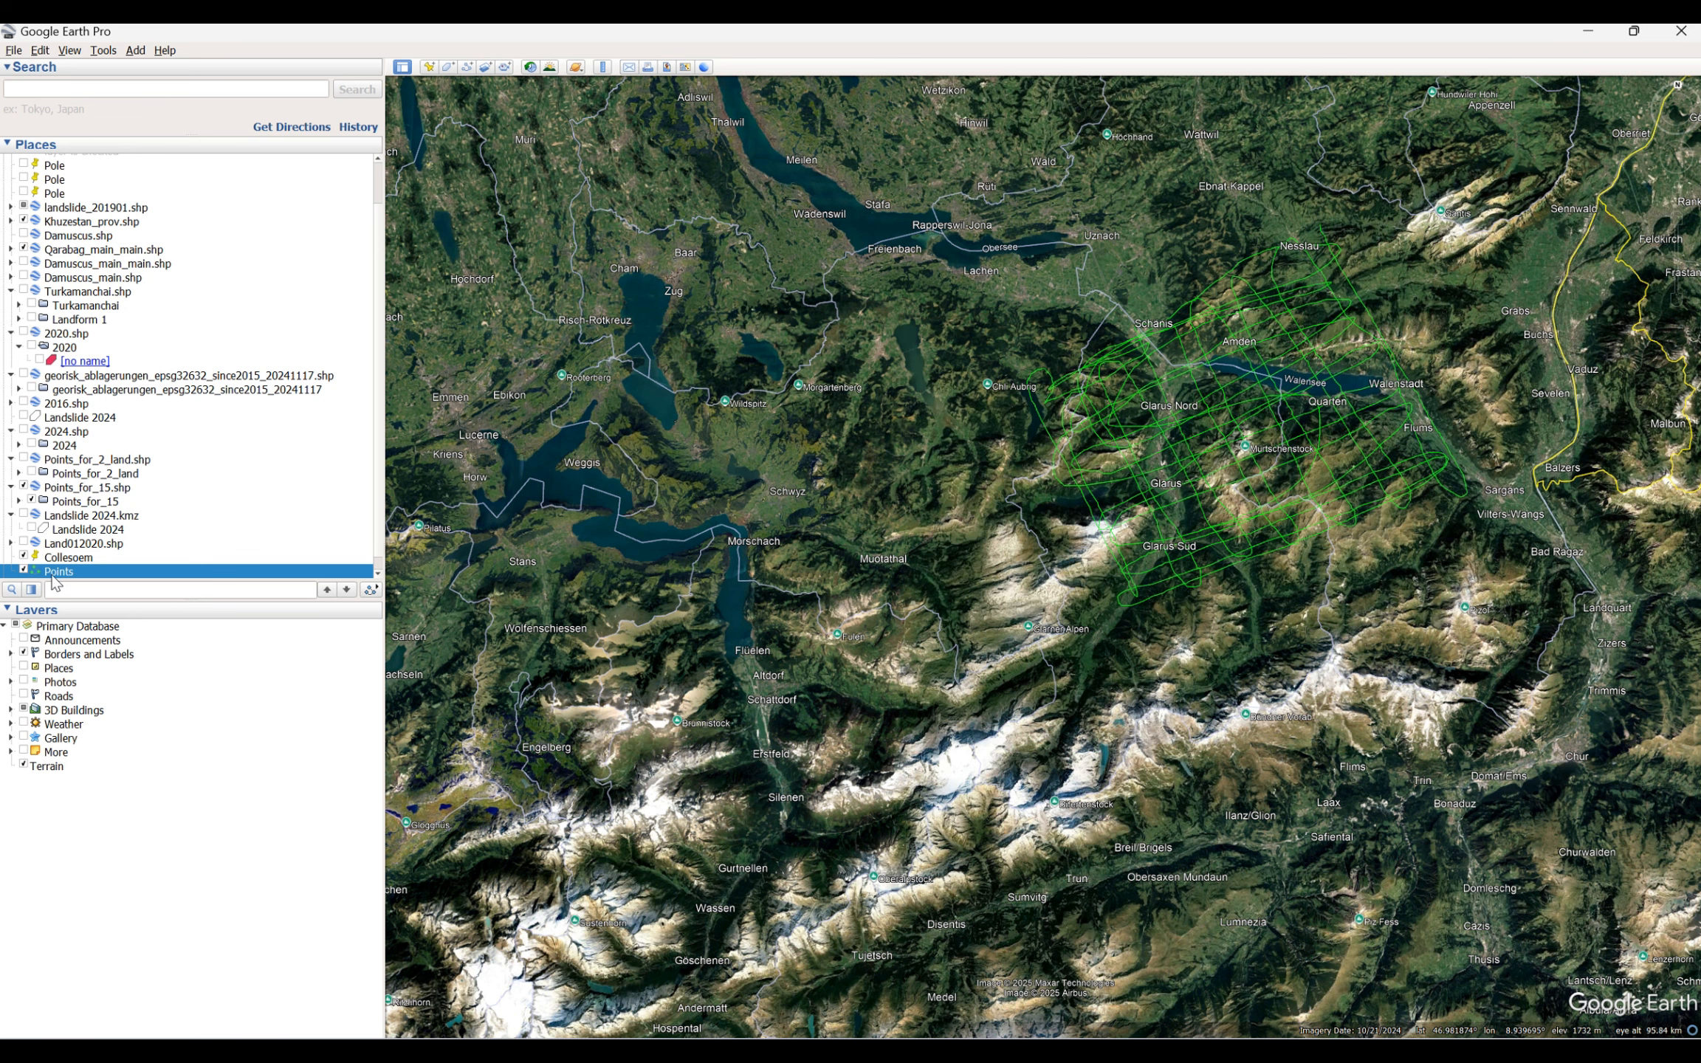
# - Save the Points path as the KMZ file Points in the Google Earth folder on the Desktop
pyautogui.rightClick(53, 573)
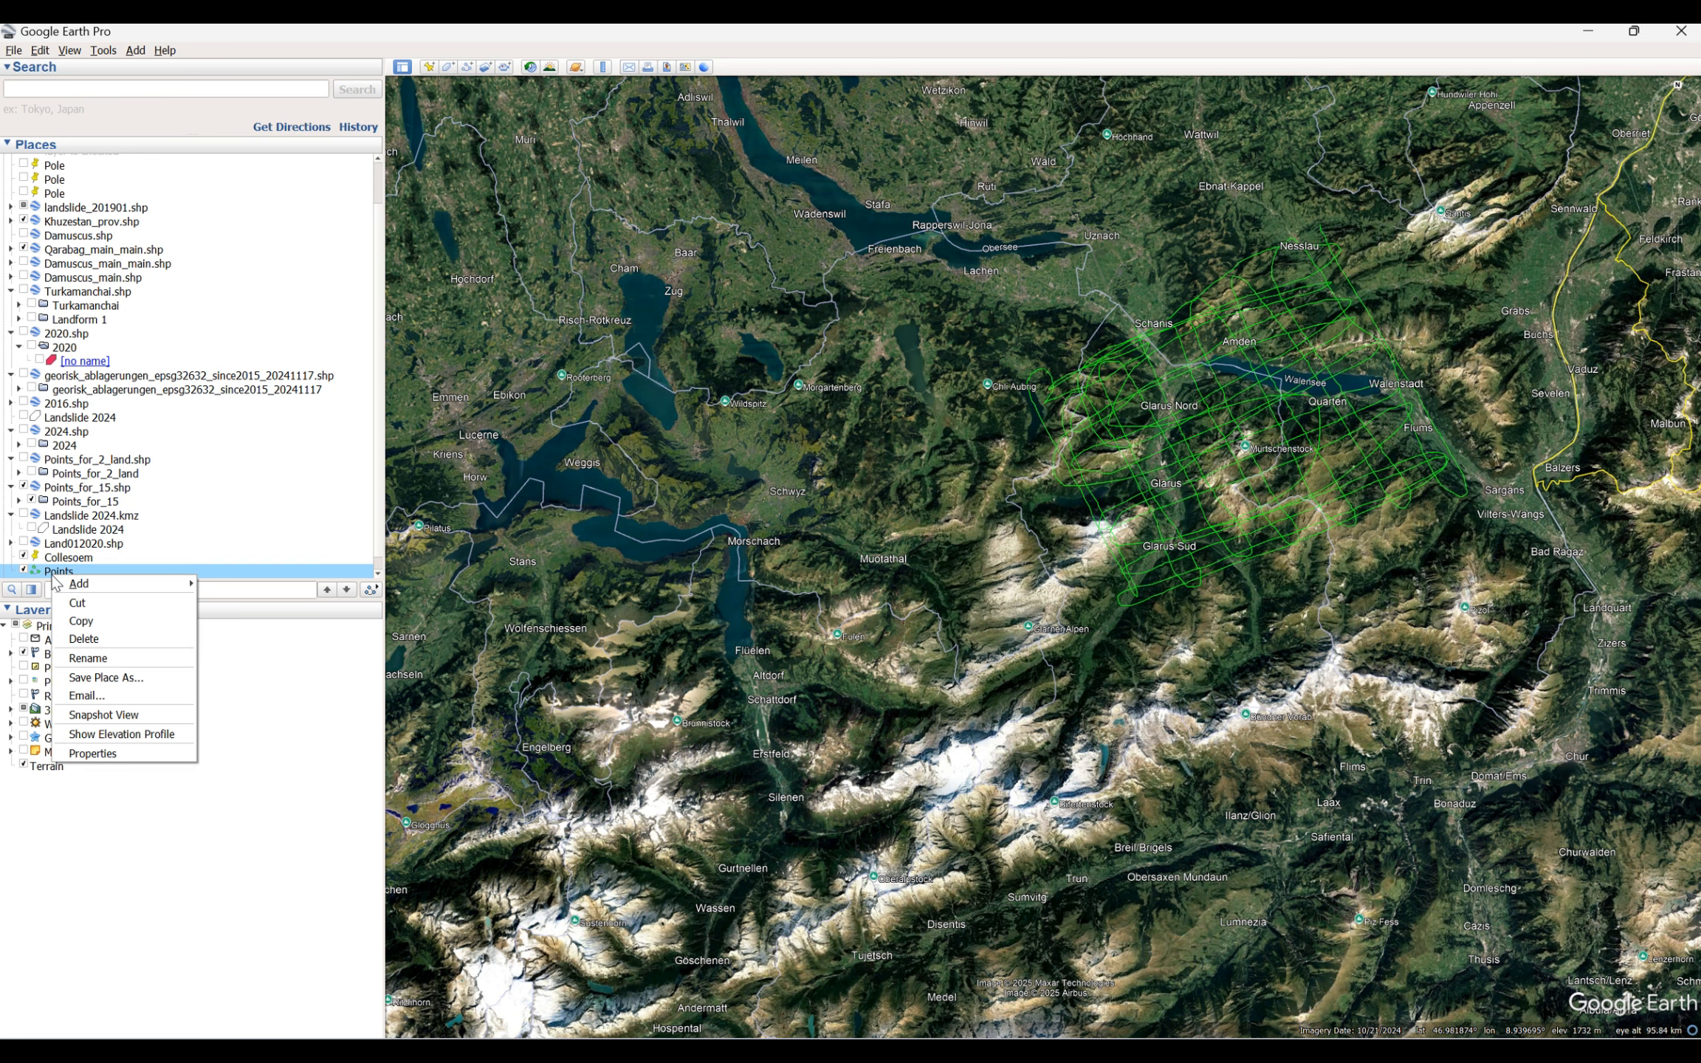
pyautogui.click(138, 678)
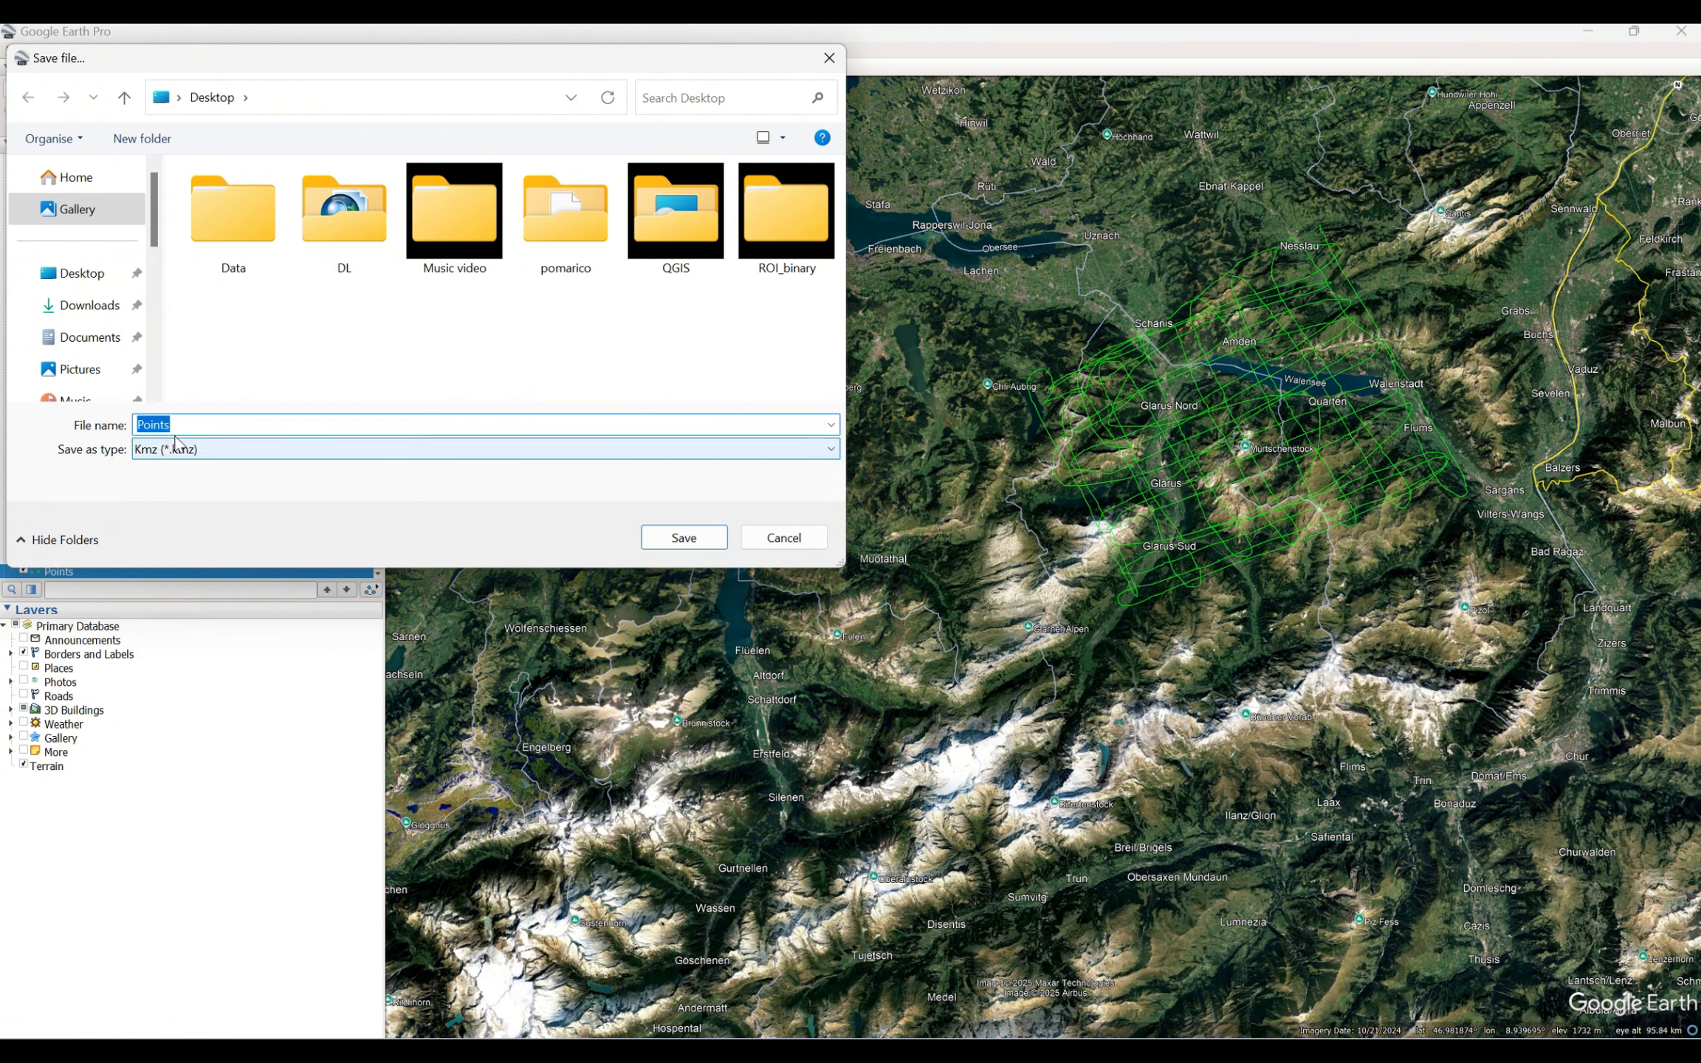
pyautogui.click(103, 273)
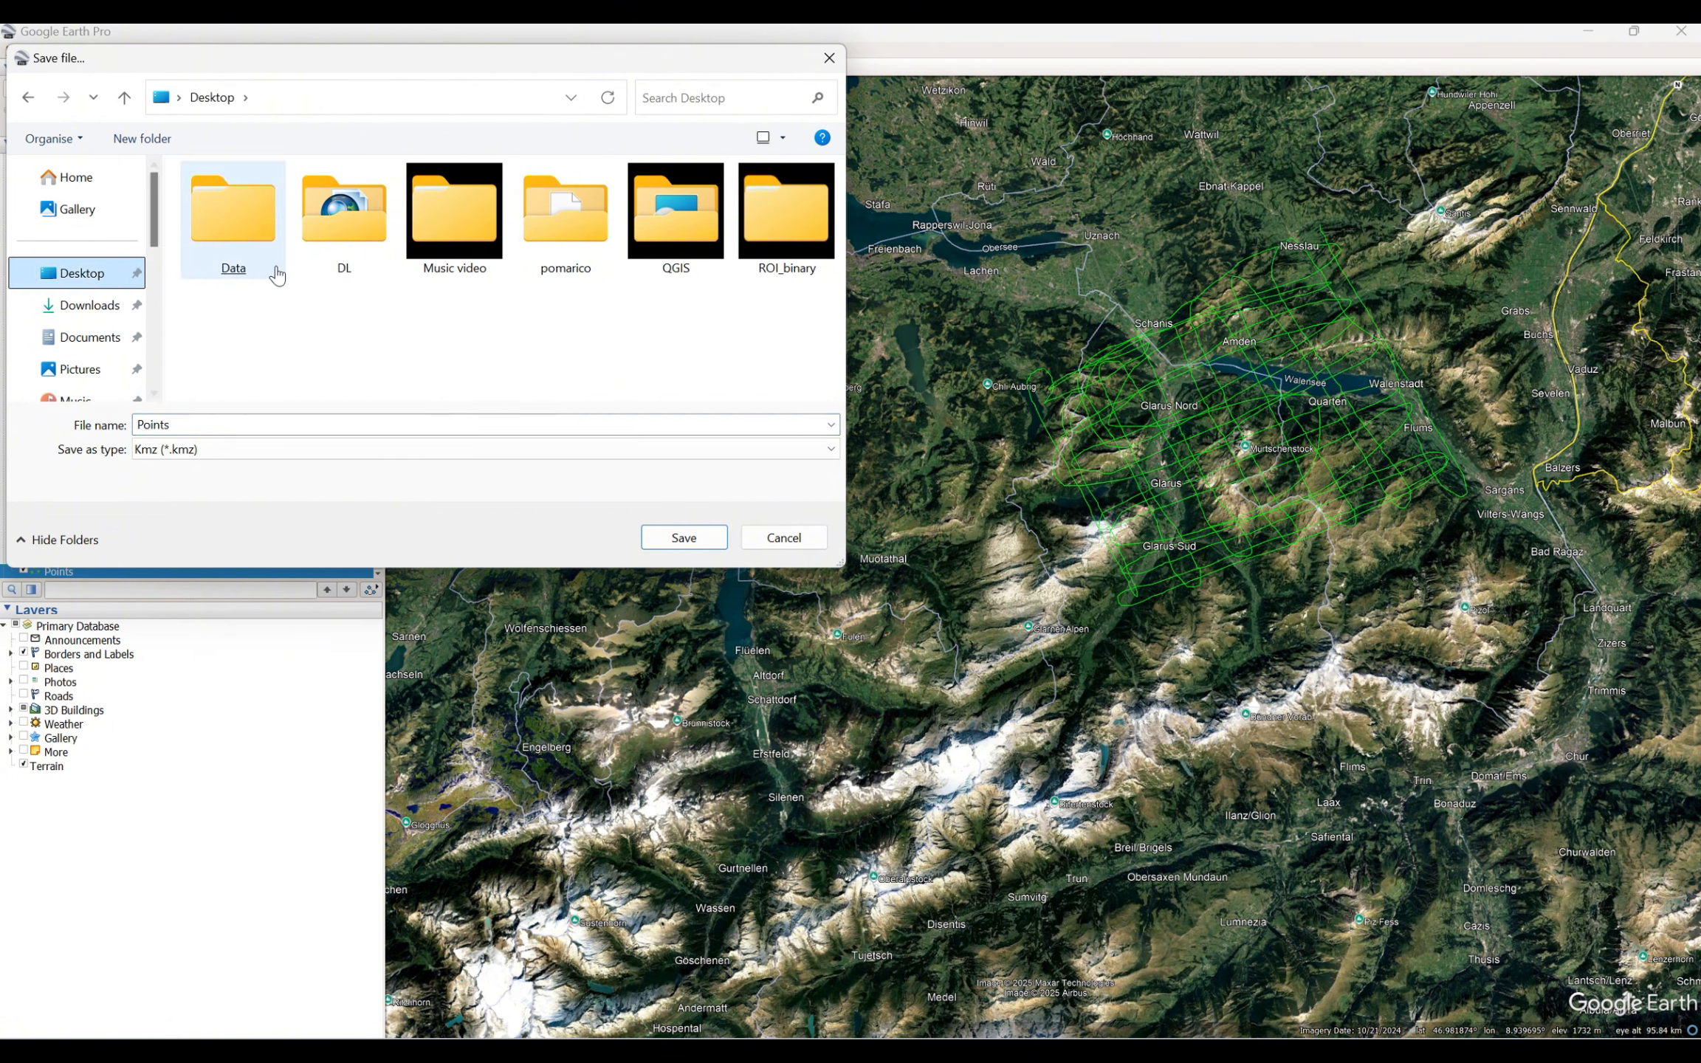
pyautogui.click(683, 537)
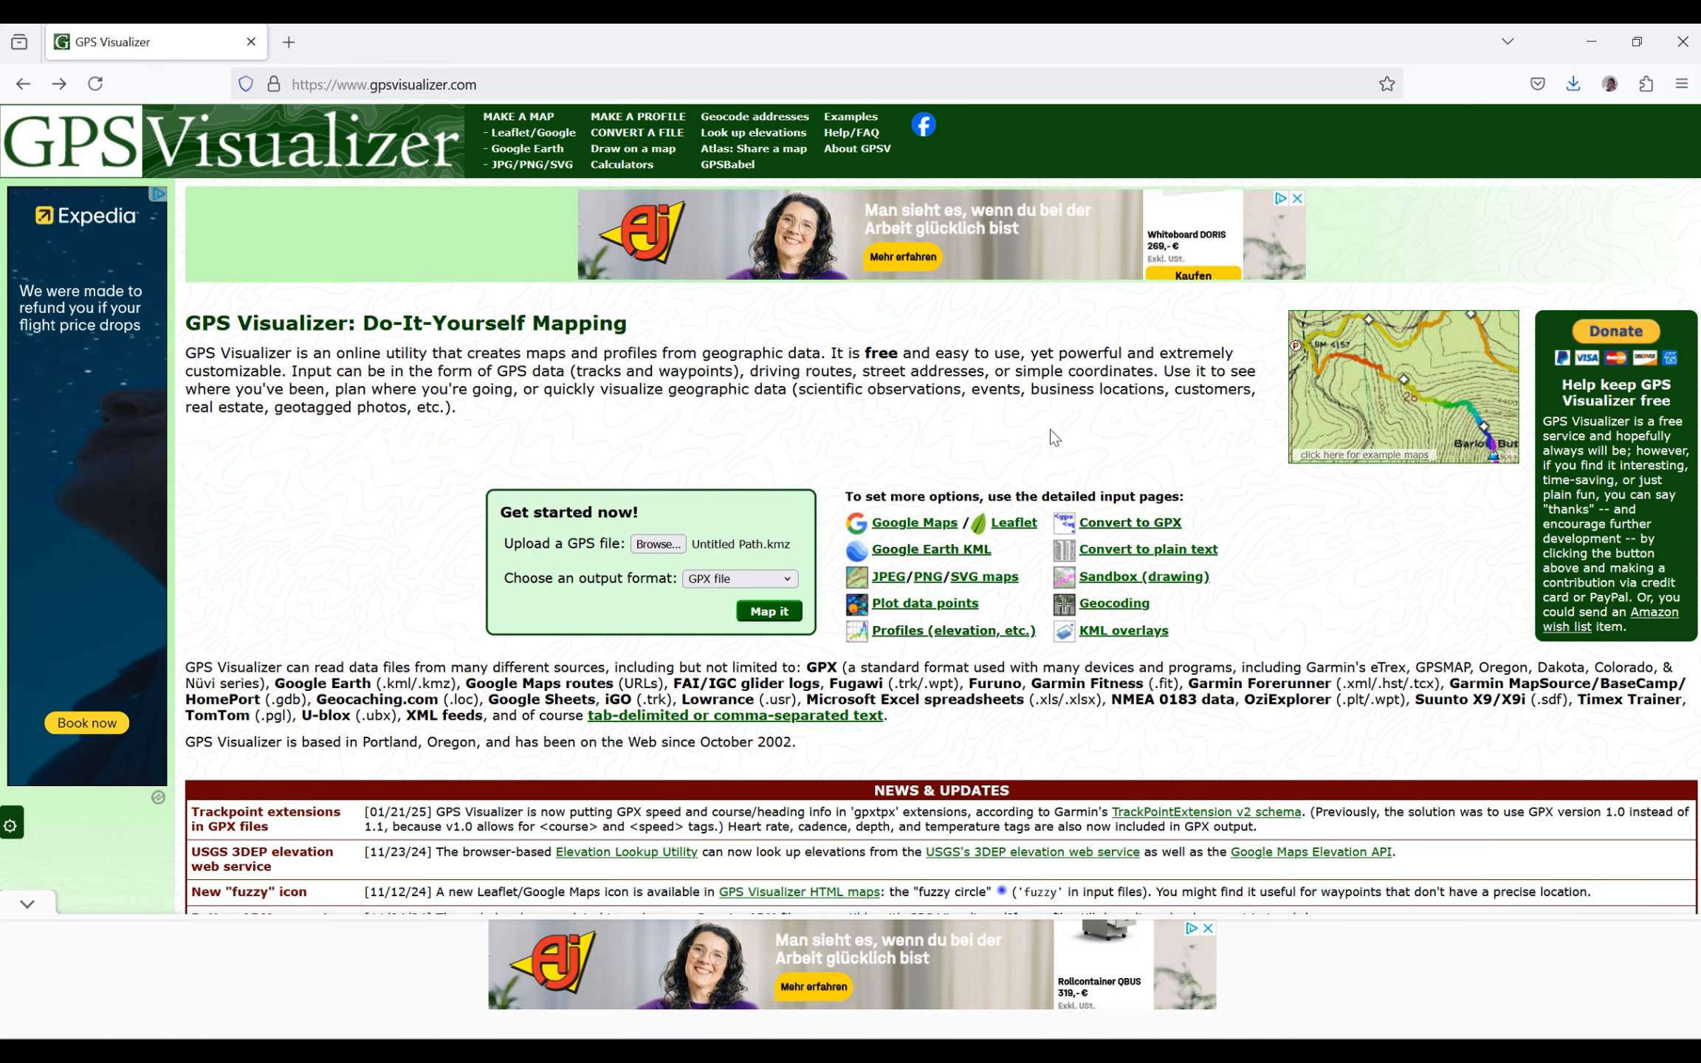
# - Switch to GPS Visualizer, open its Convert to GPX form and load Points.kmz from the Desktop's Google Earth folder
pyautogui.click(1107, 531)
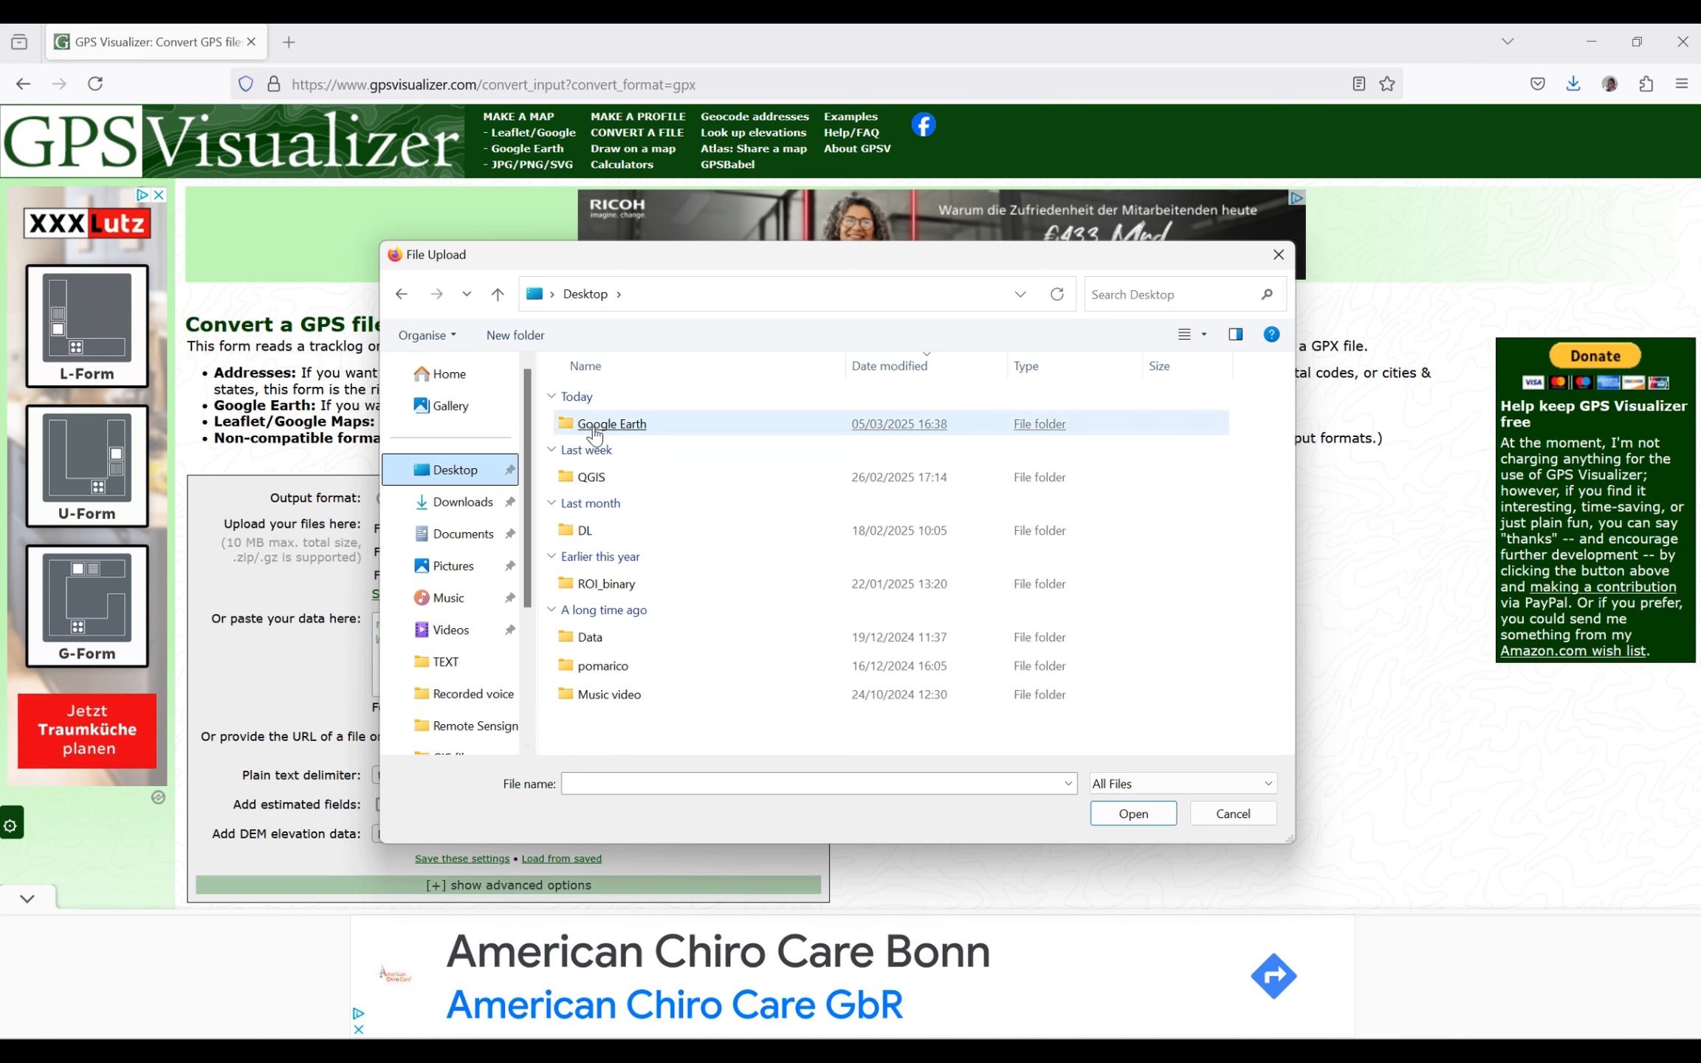
pyautogui.doubleClick(605, 426)
pyautogui.doubleClick(605, 402)
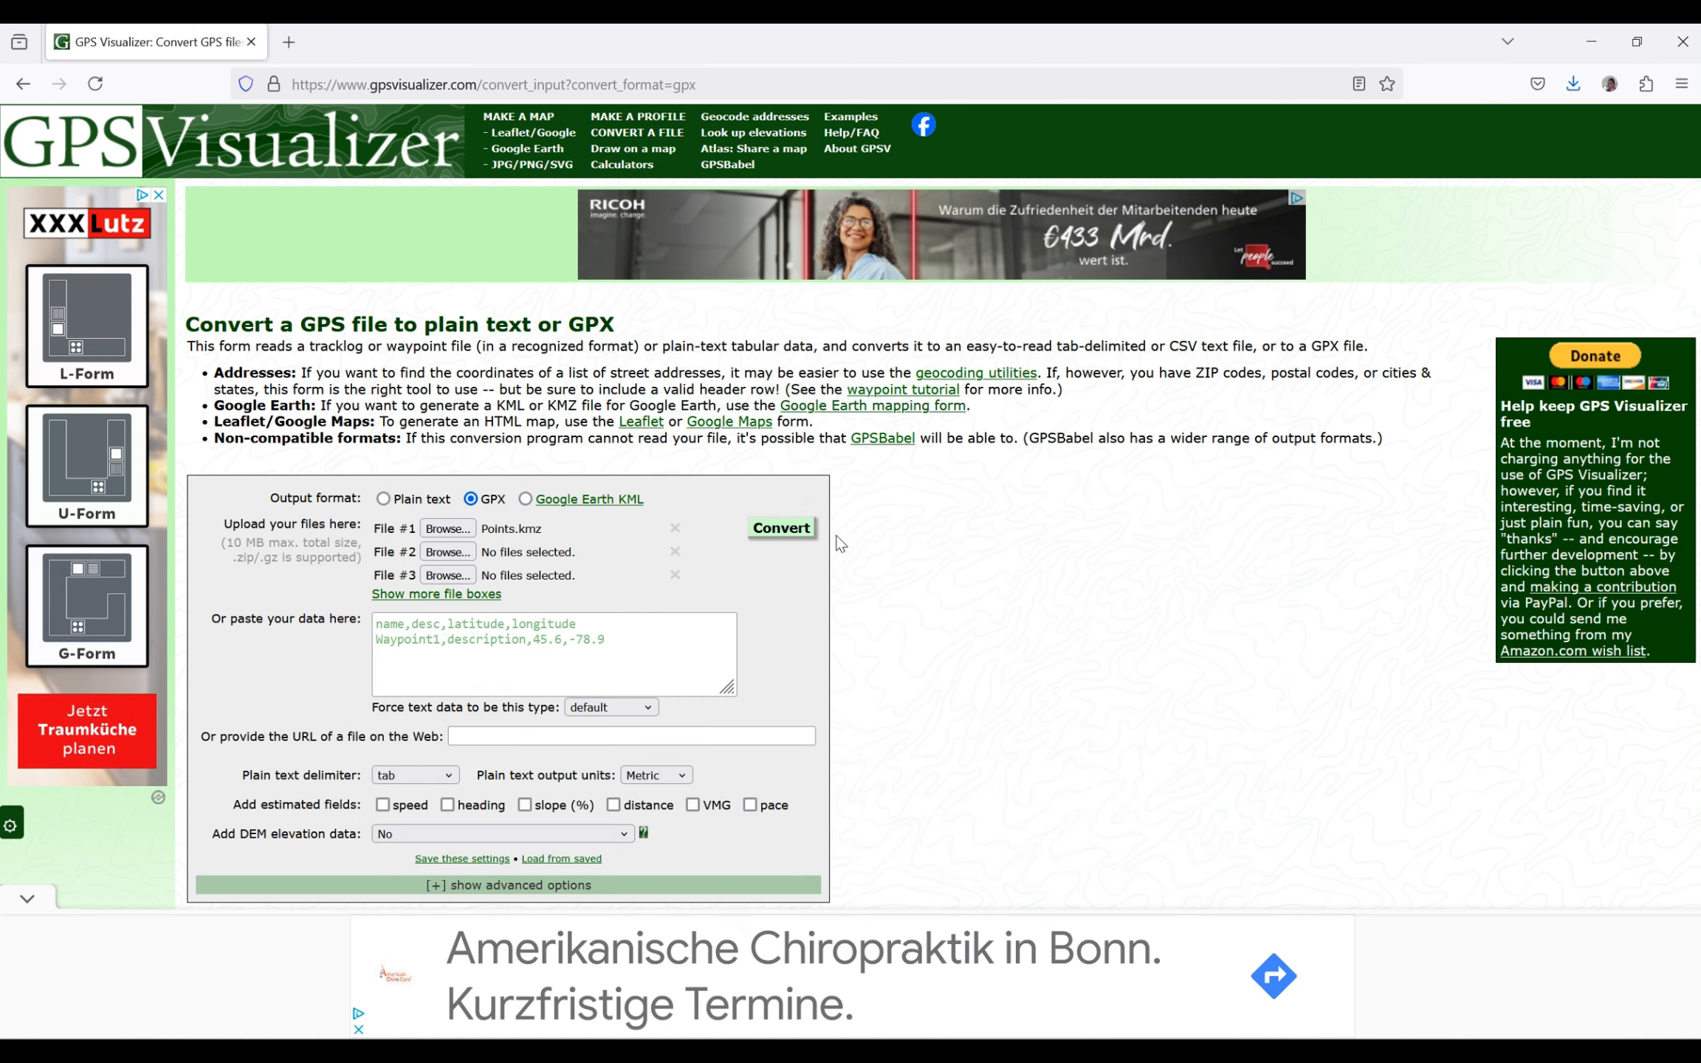
# - Add DEM elevation data from the best available source and convert the uploaded file to GPX
pyautogui.scroll(-2, 845, 535)
pyautogui.scroll(-2, 845, 535)
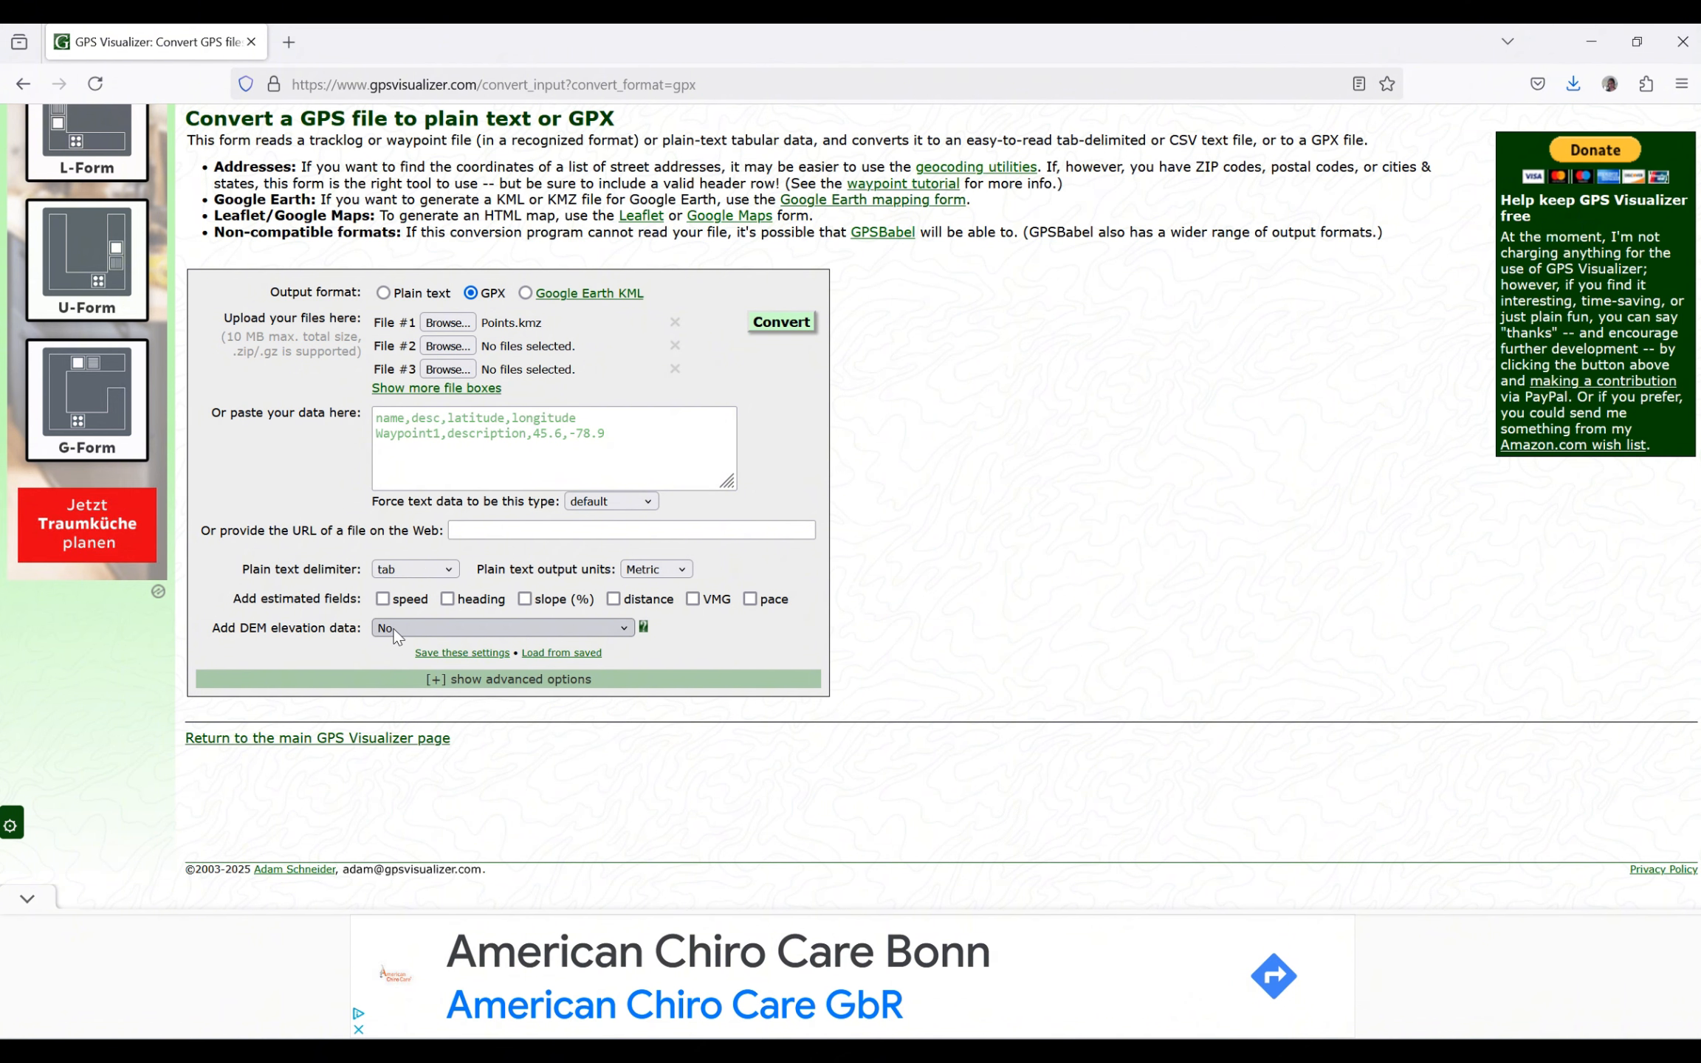
pyautogui.click(397, 636)
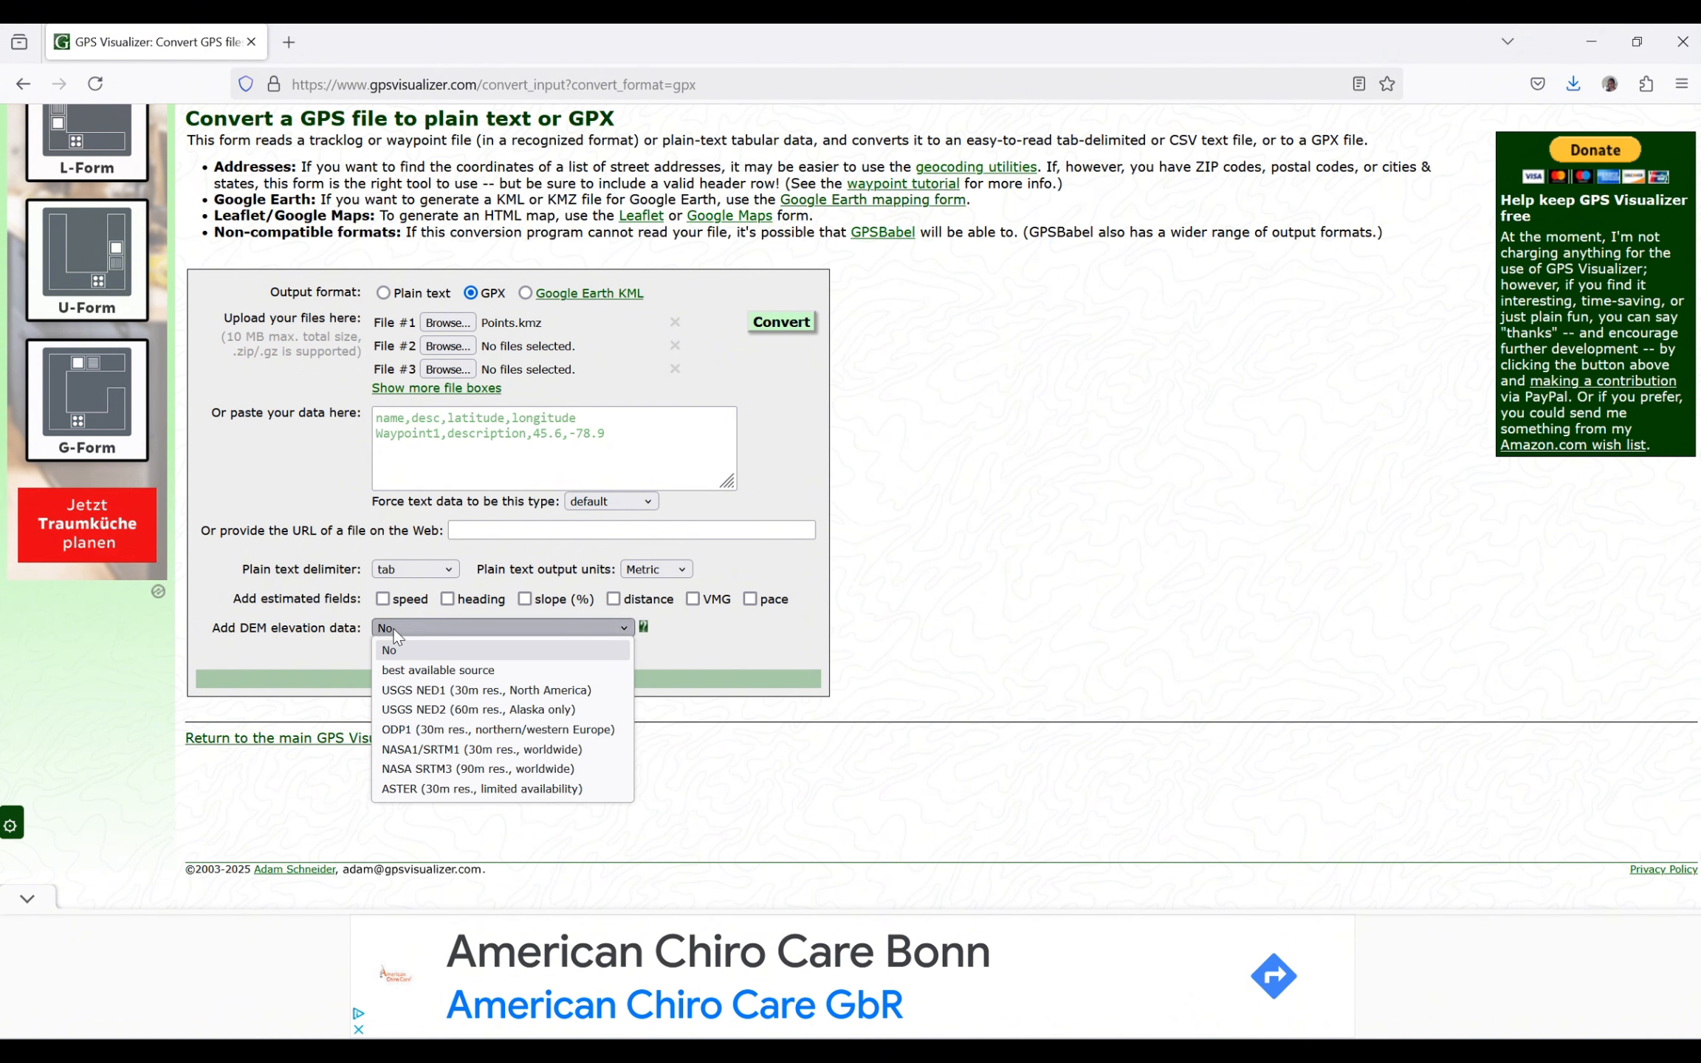
pyautogui.click(405, 670)
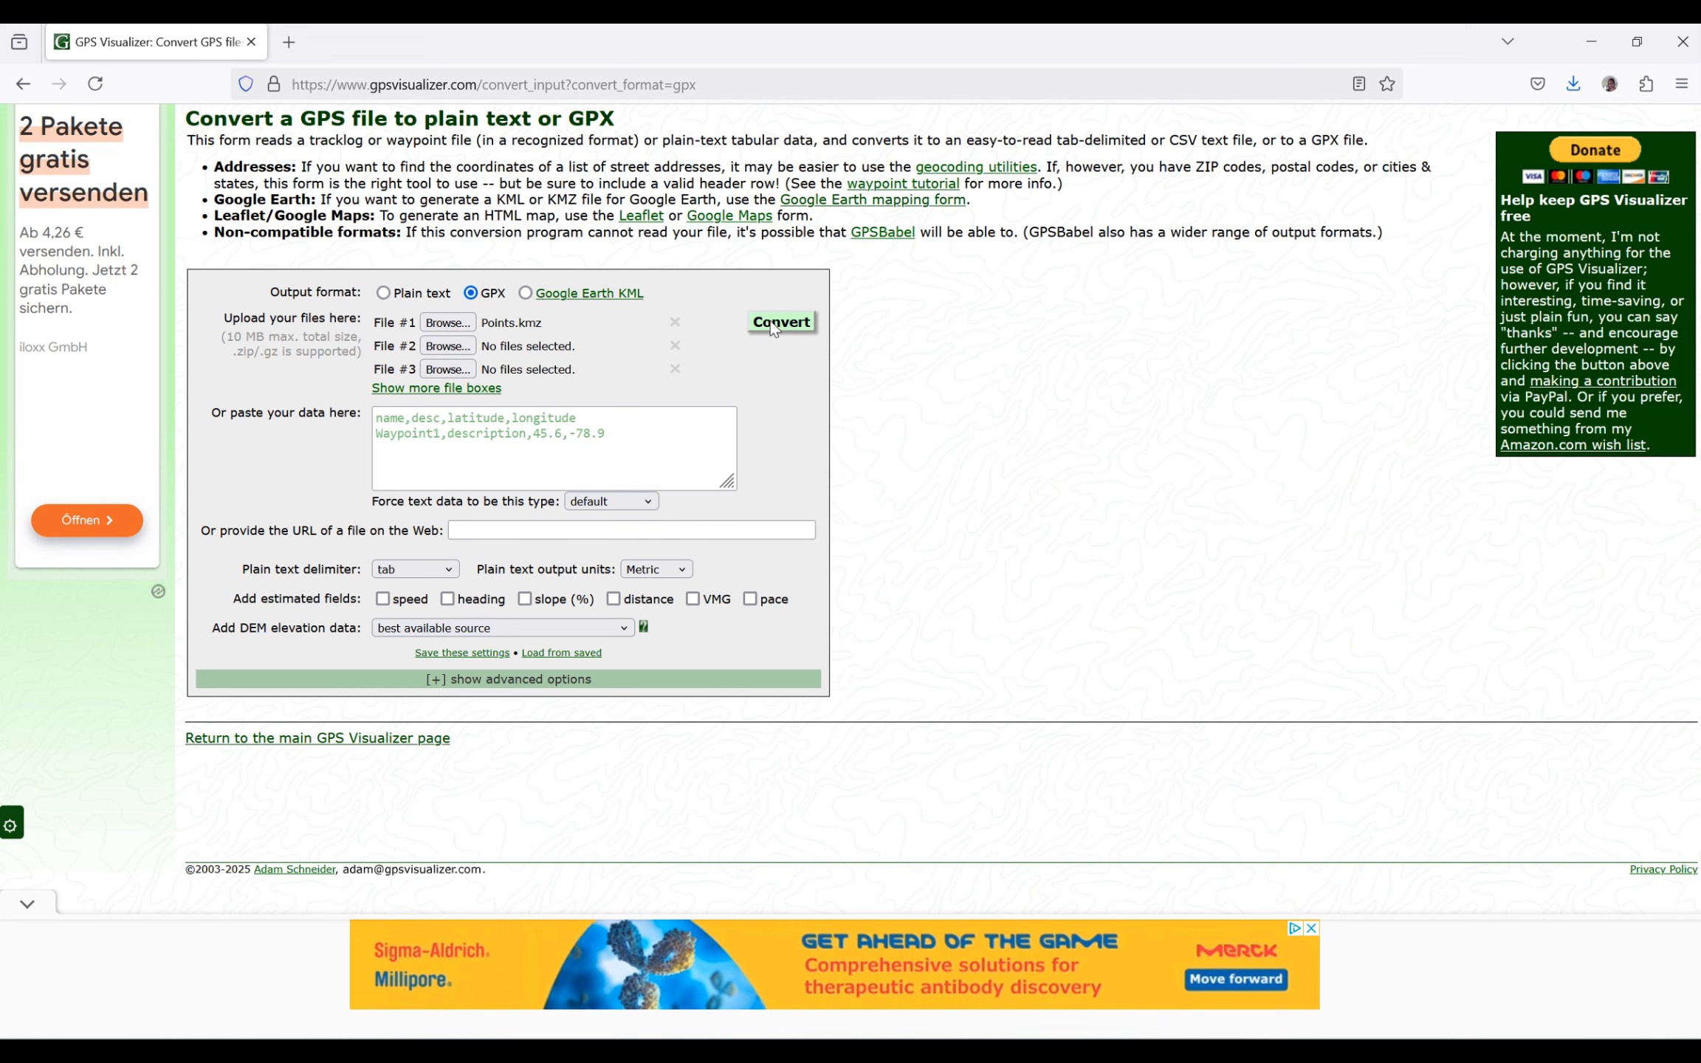
pyautogui.click(773, 329)
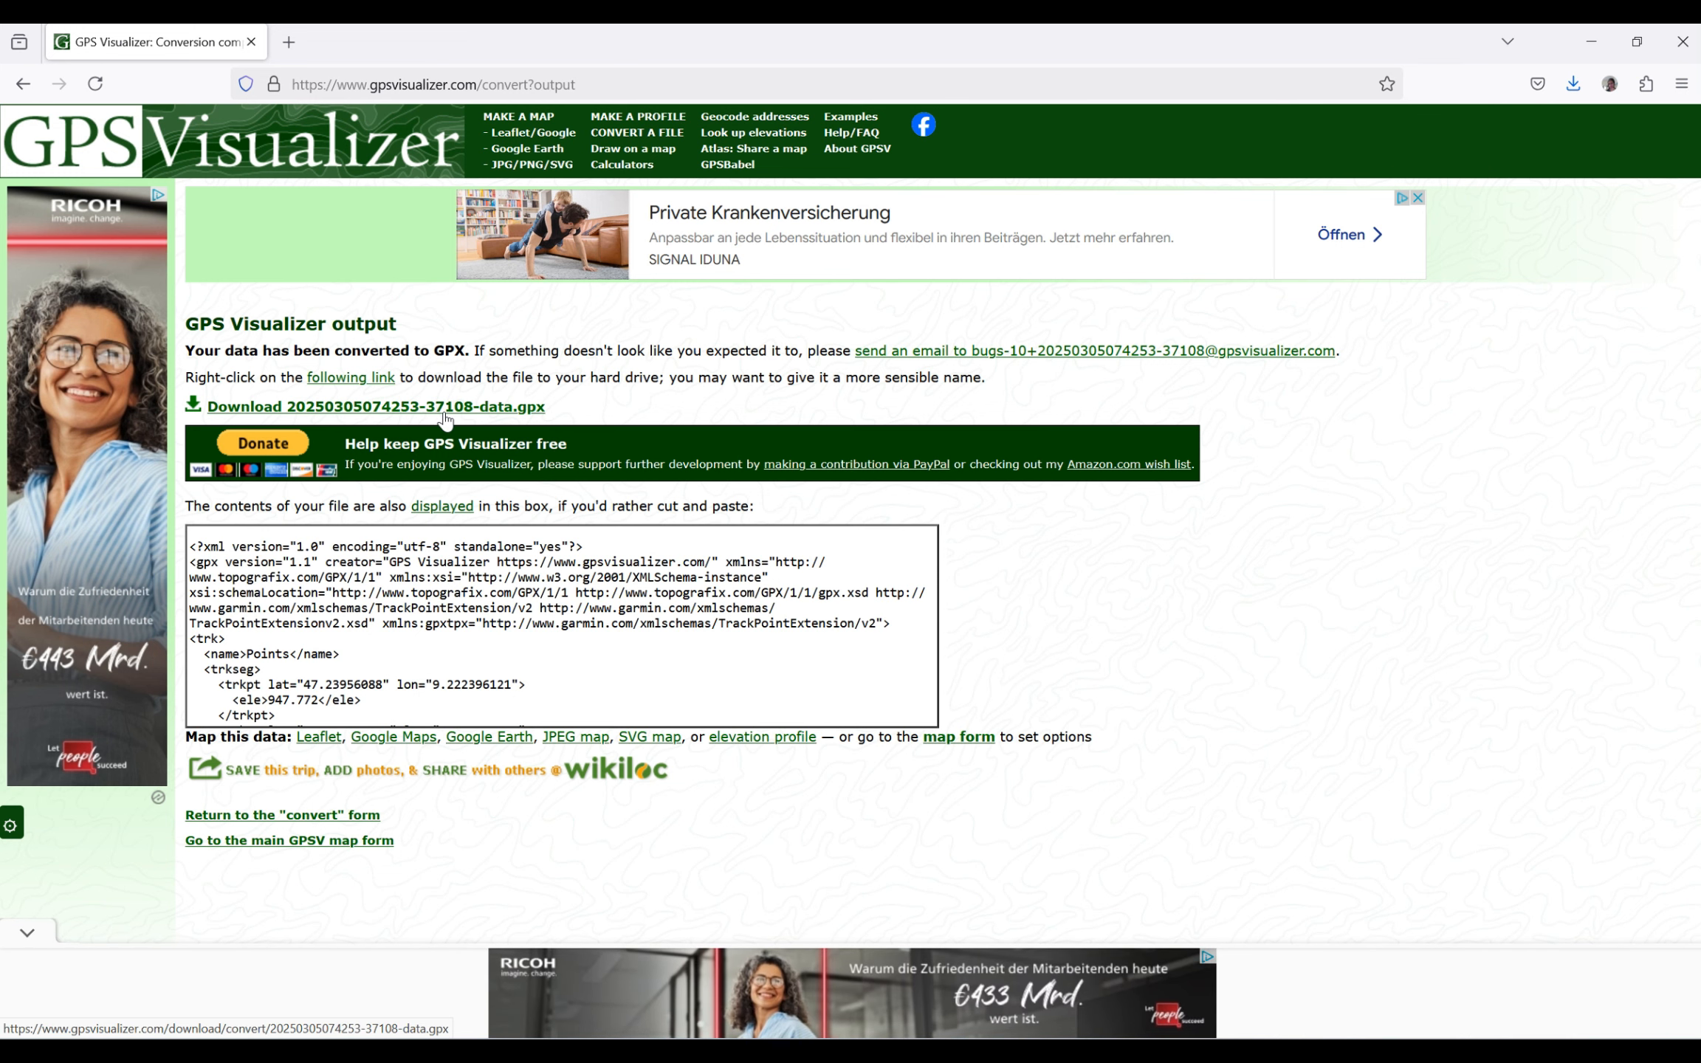
# - Download the converted GPX file into the Desktop's Google Earth folder under the name Points_GPX
pyautogui.click(411, 408)
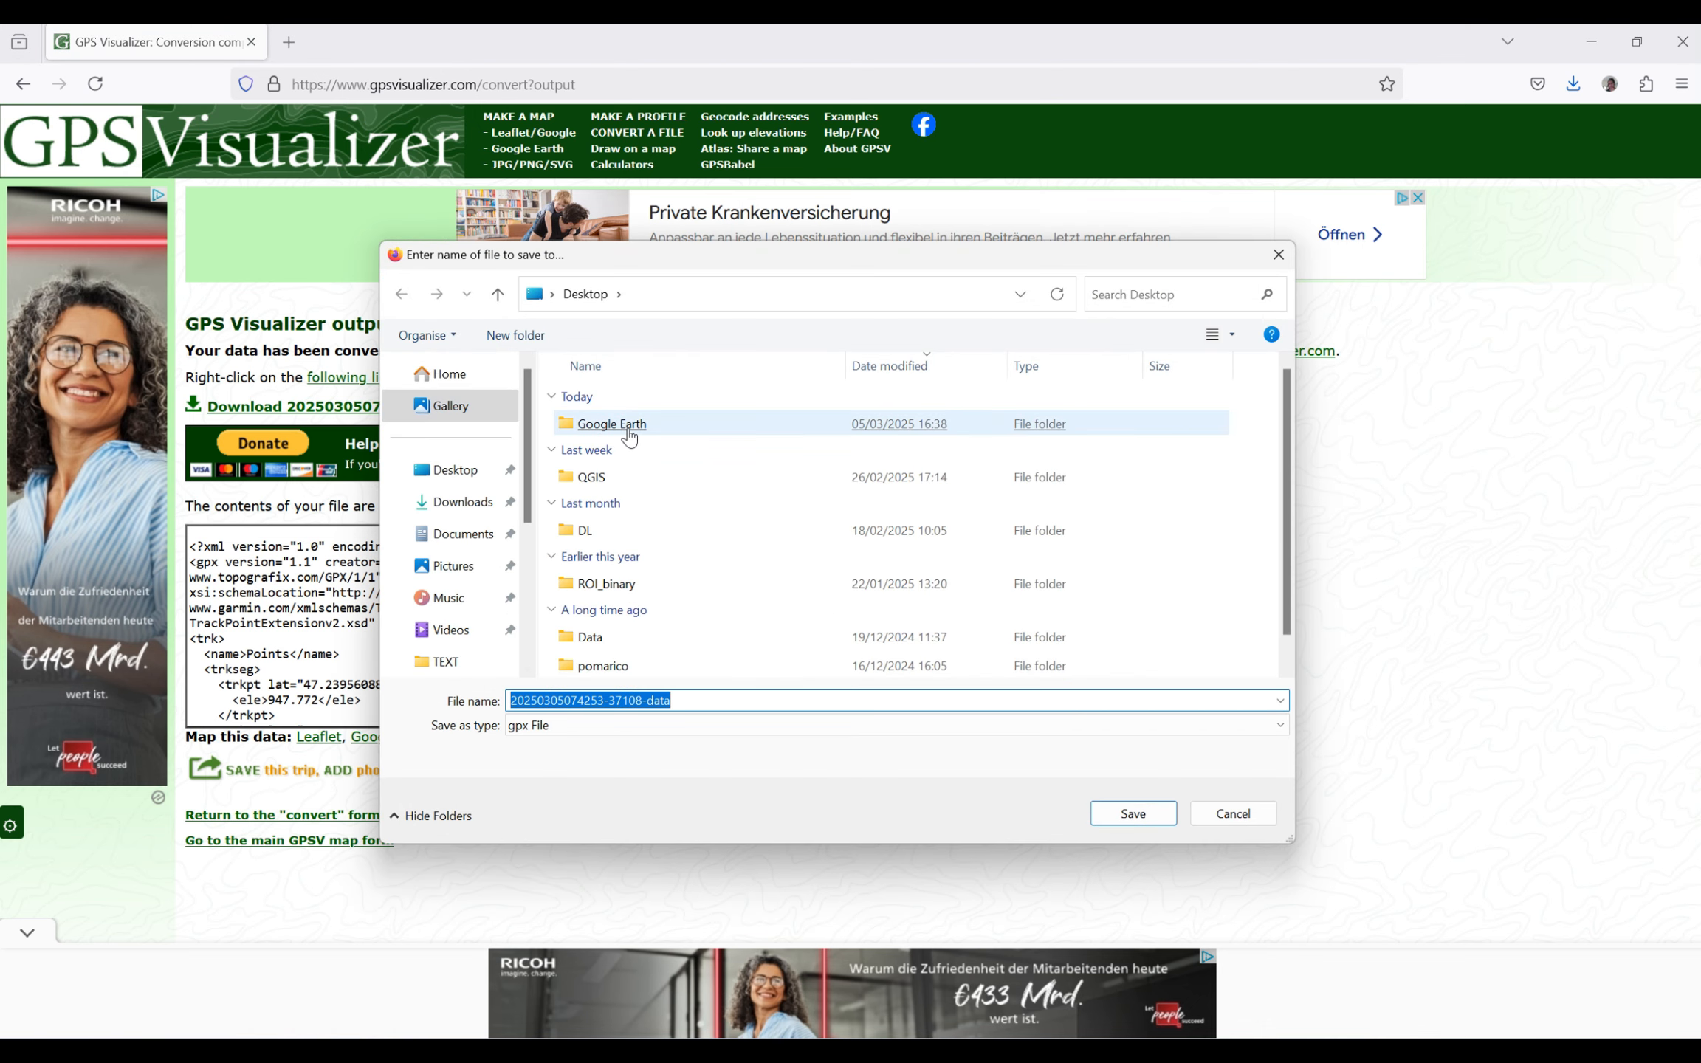
pyautogui.doubleClick(619, 418)
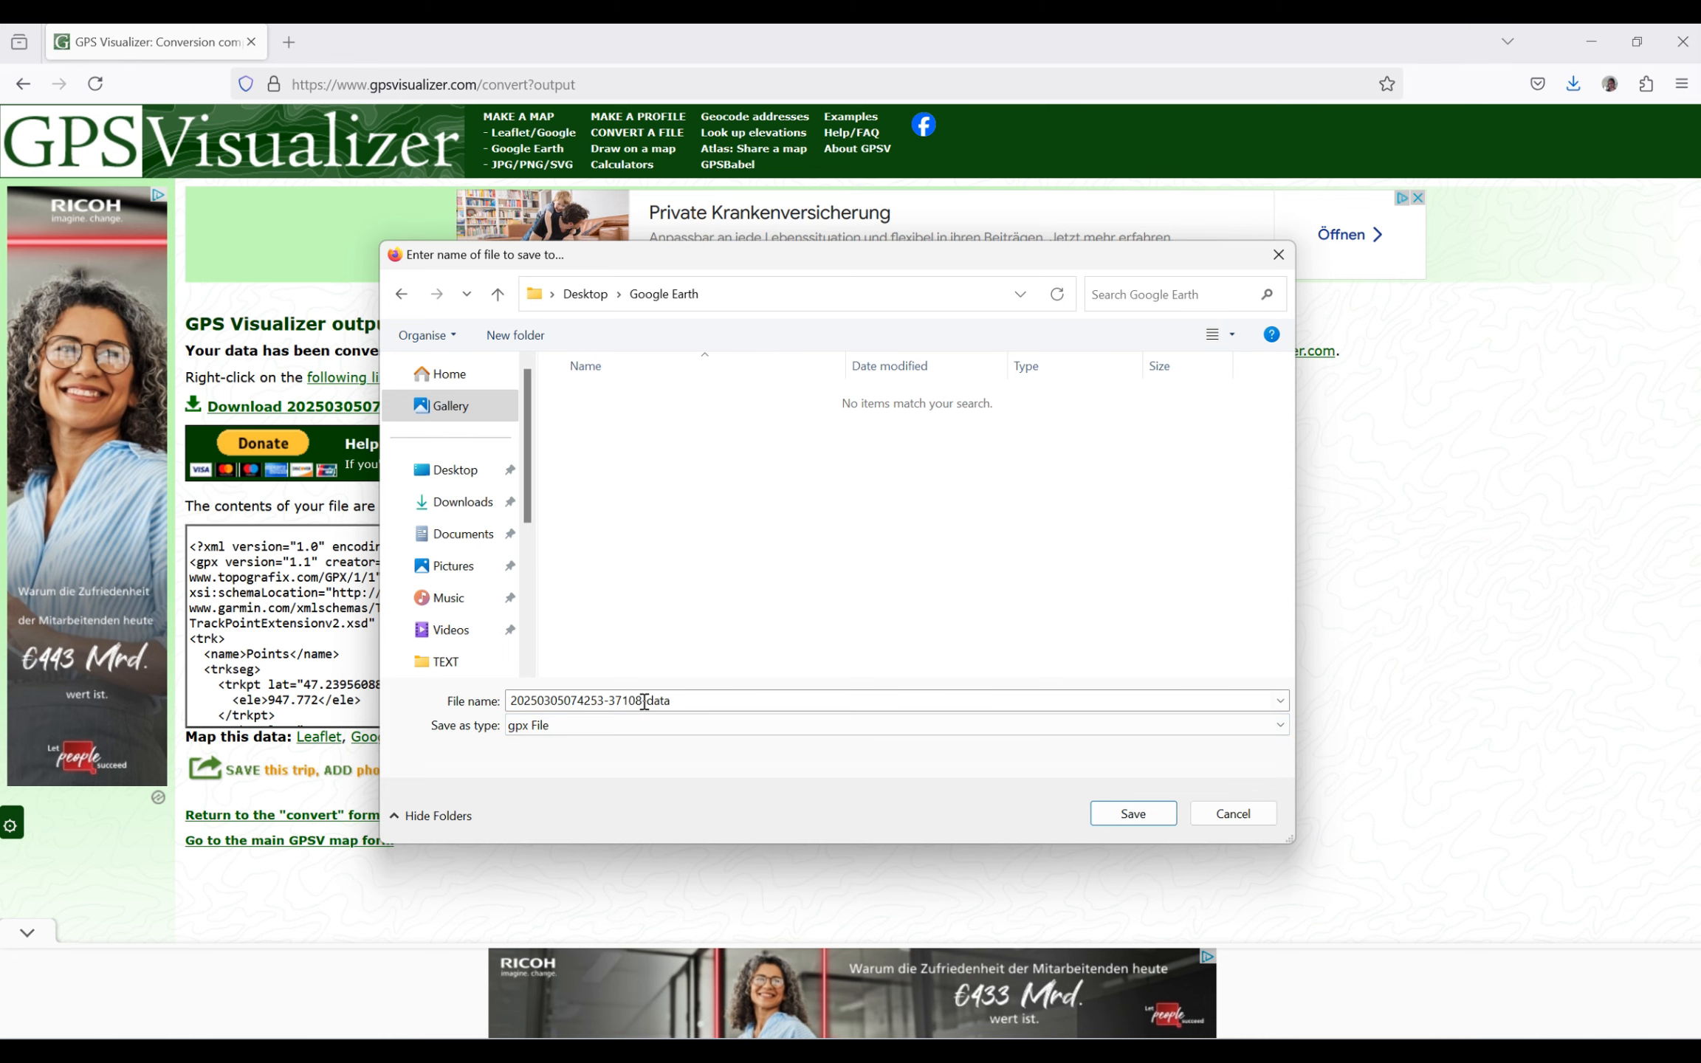
pyautogui.click(686, 700)
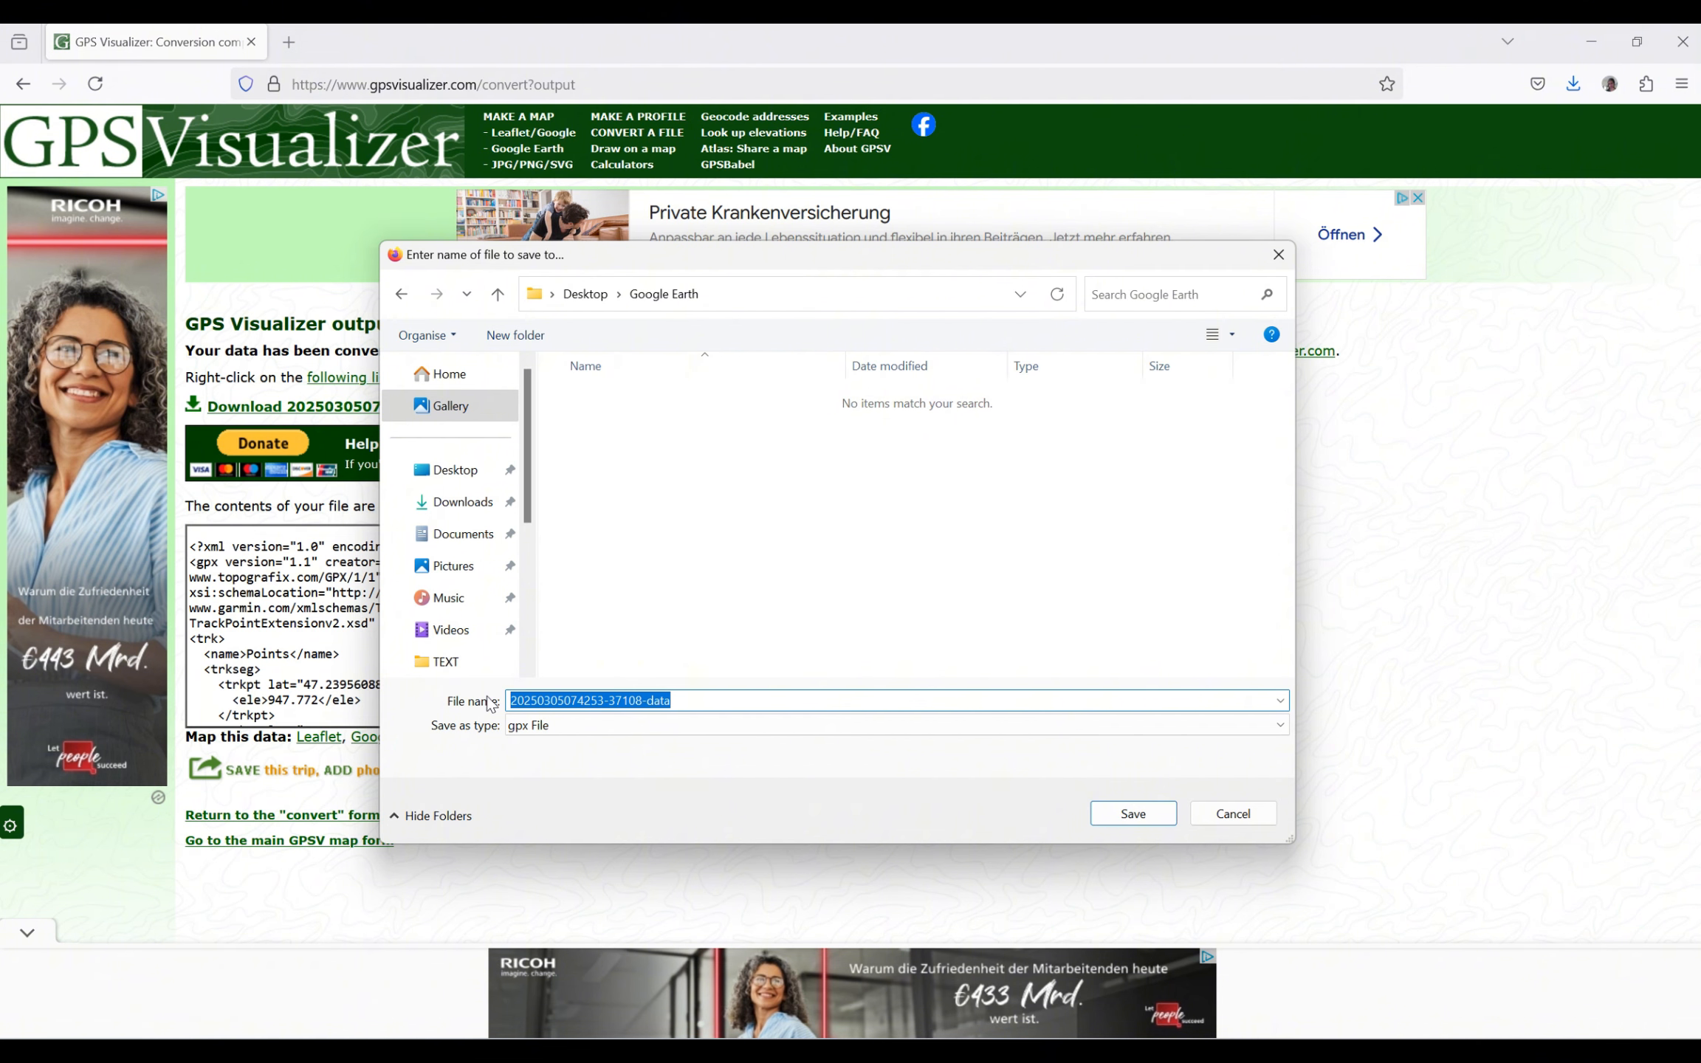
pyautogui.write('P')
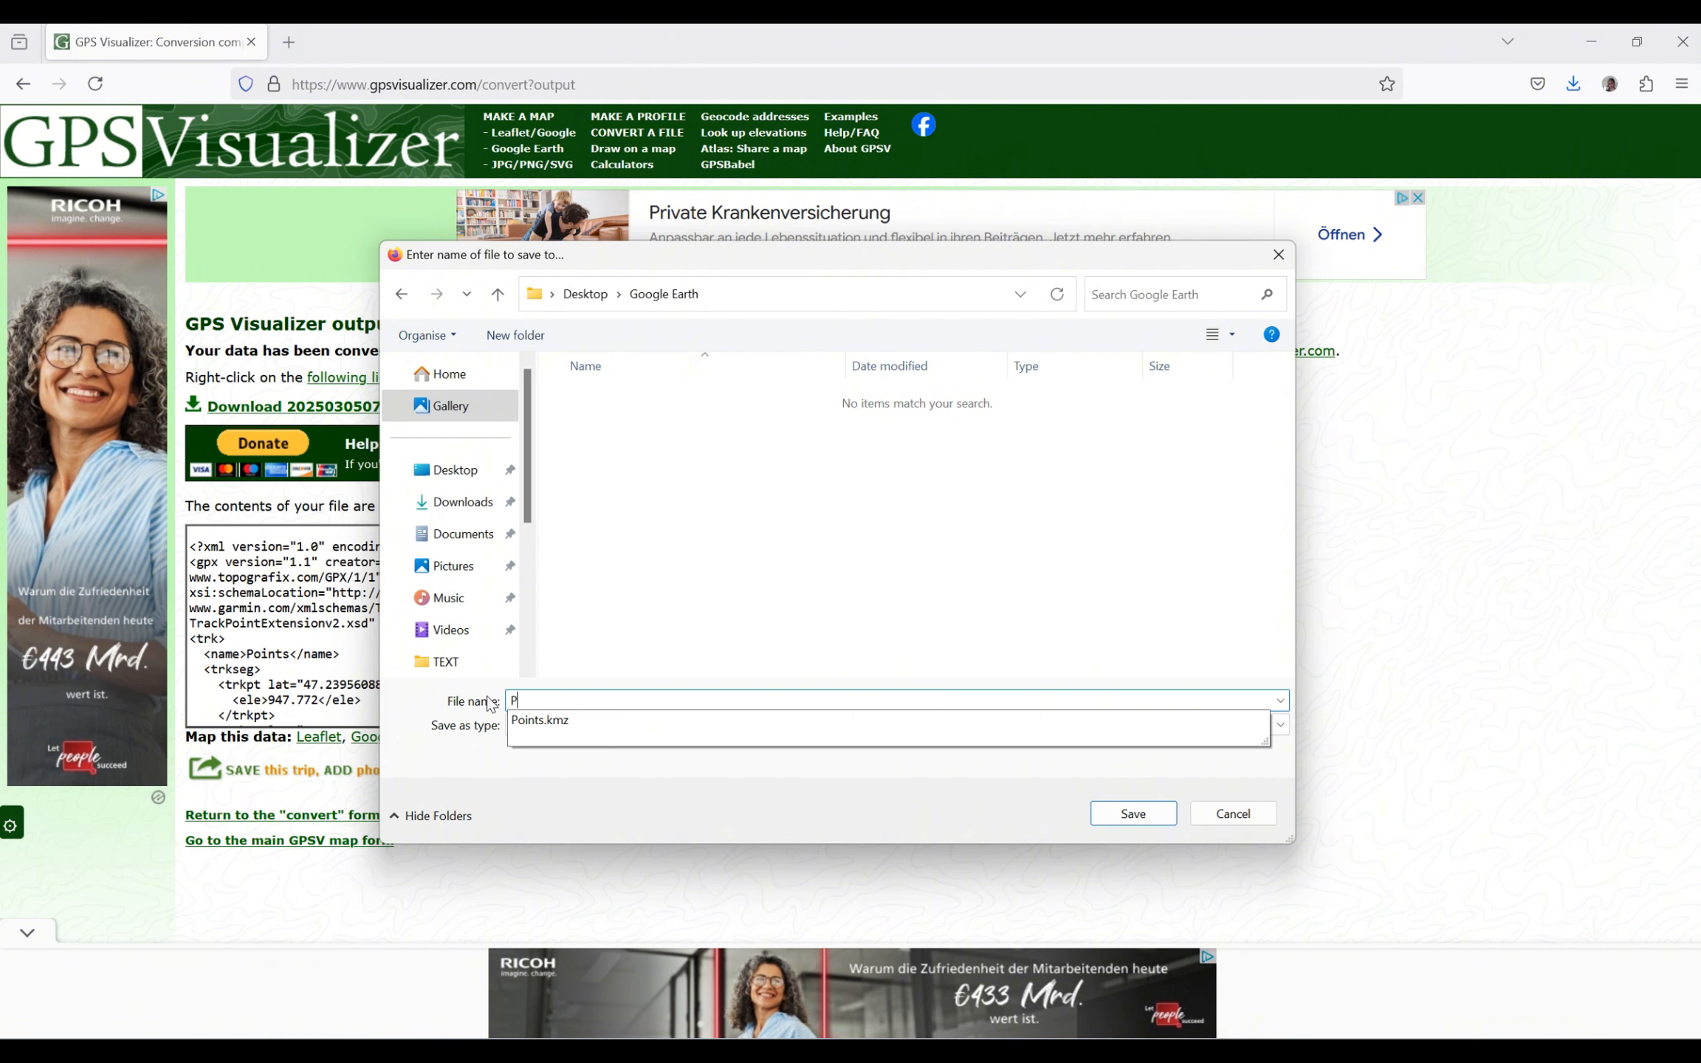
pyautogui.write('oints_GPX')
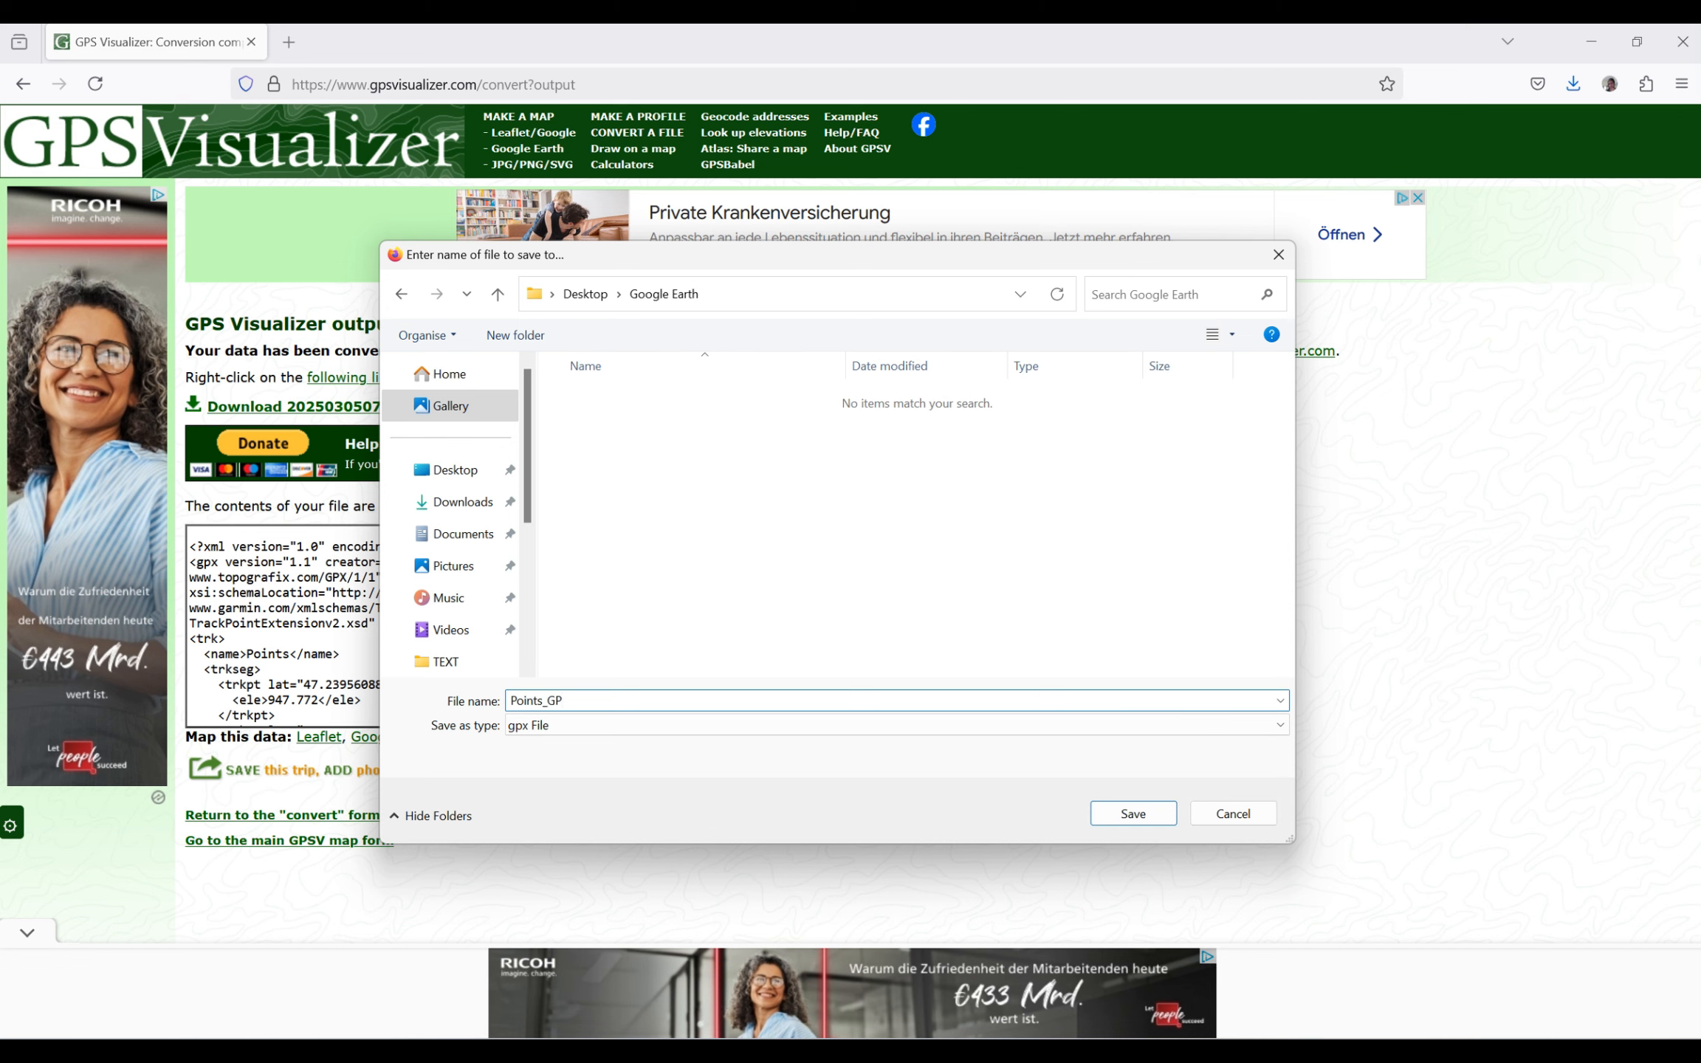
pyautogui.click(1106, 802)
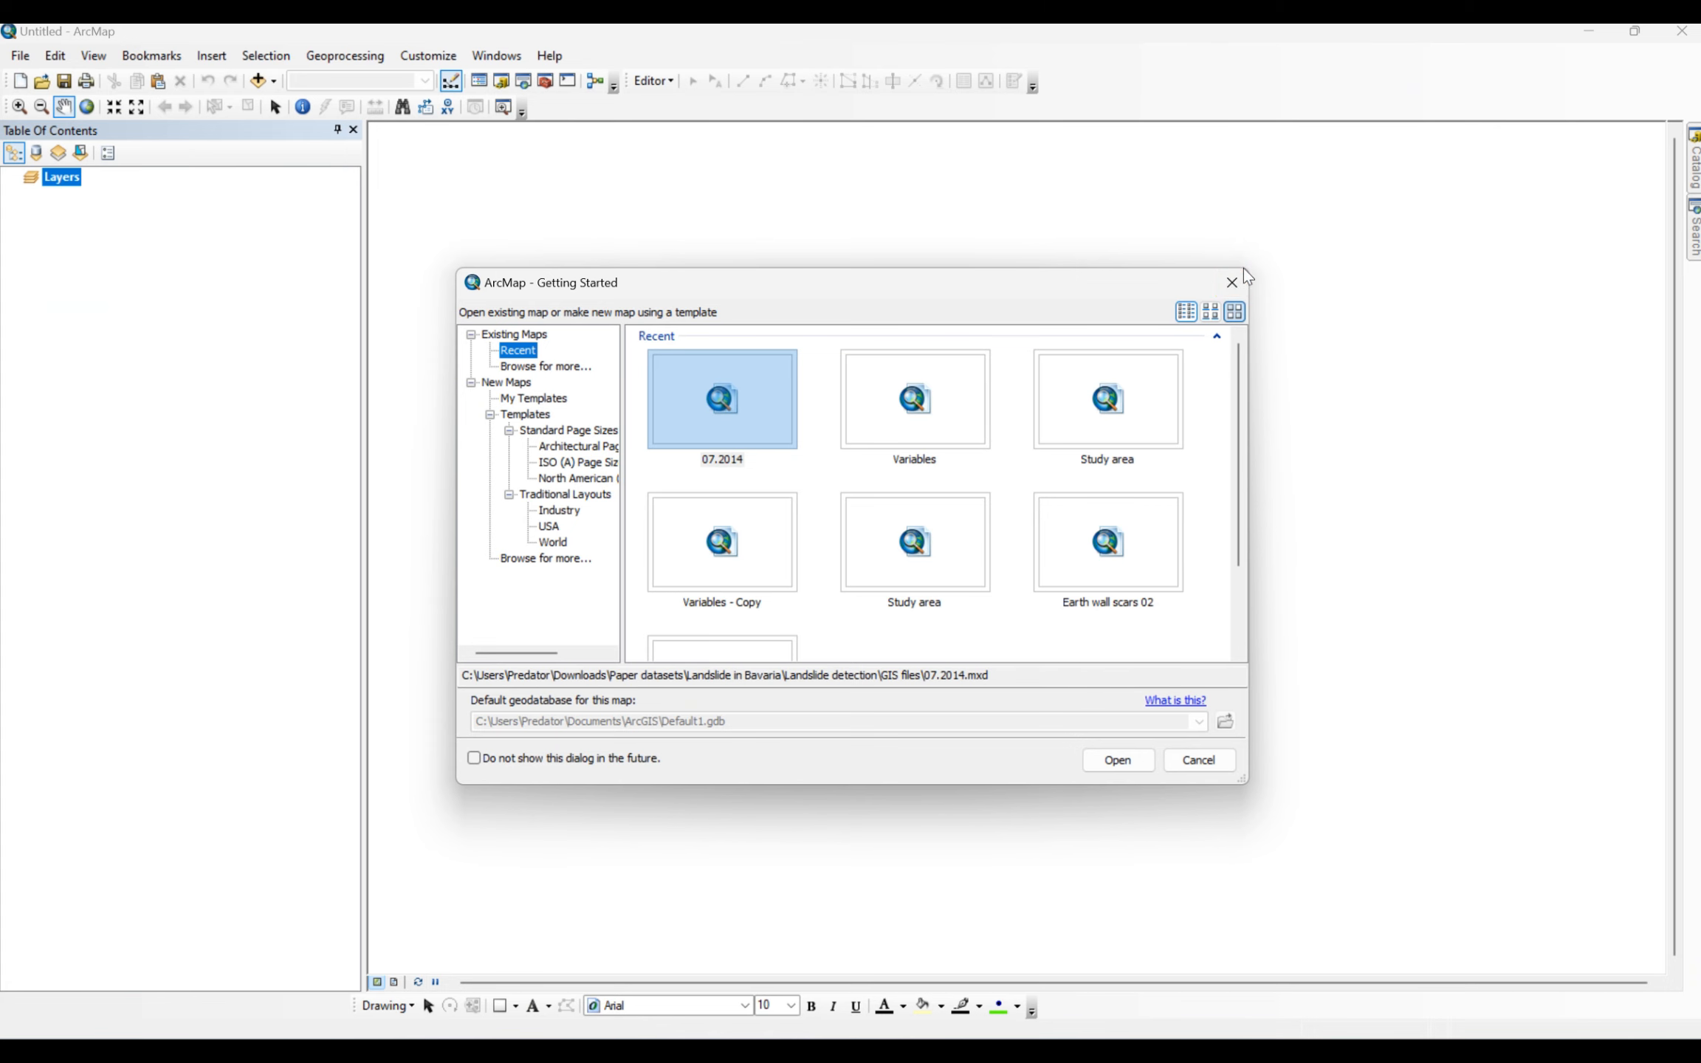
# - Switch to ArcMap, dismiss the Getting Started dialog, and find and open the GPX To Features conversion tool
pyautogui.click(1238, 279)
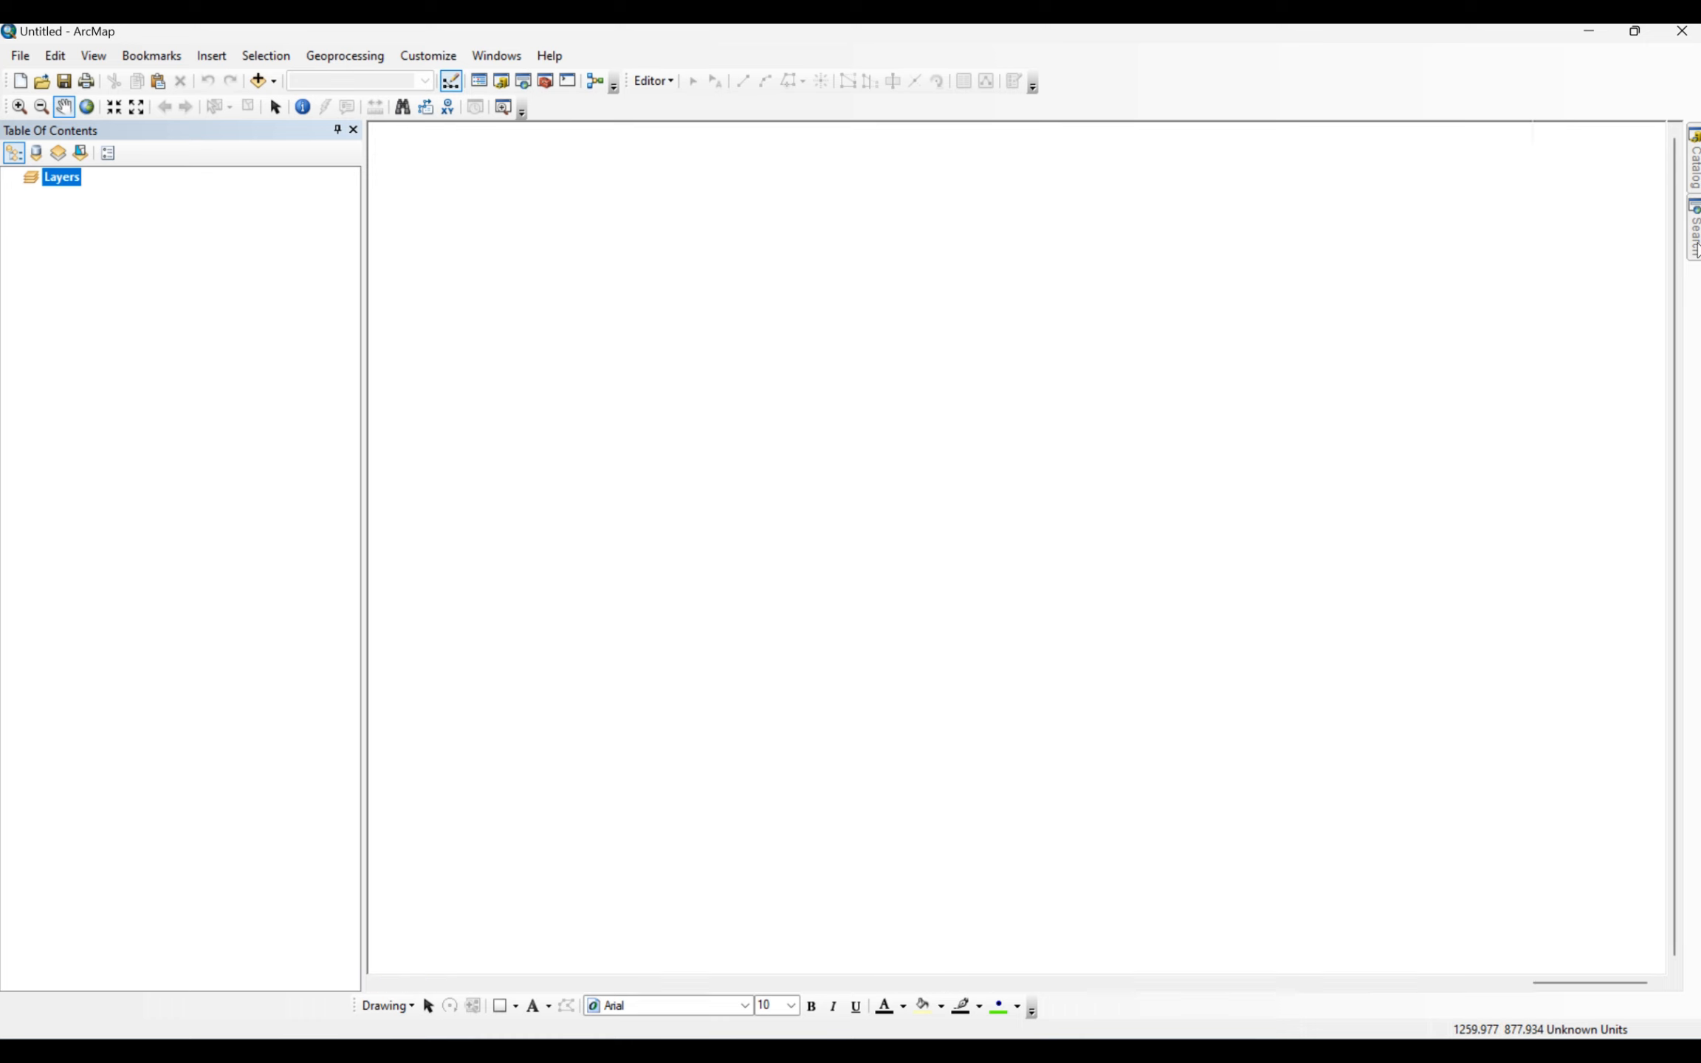
pyautogui.moveTo(1695, 247)
pyautogui.click(1542, 184)
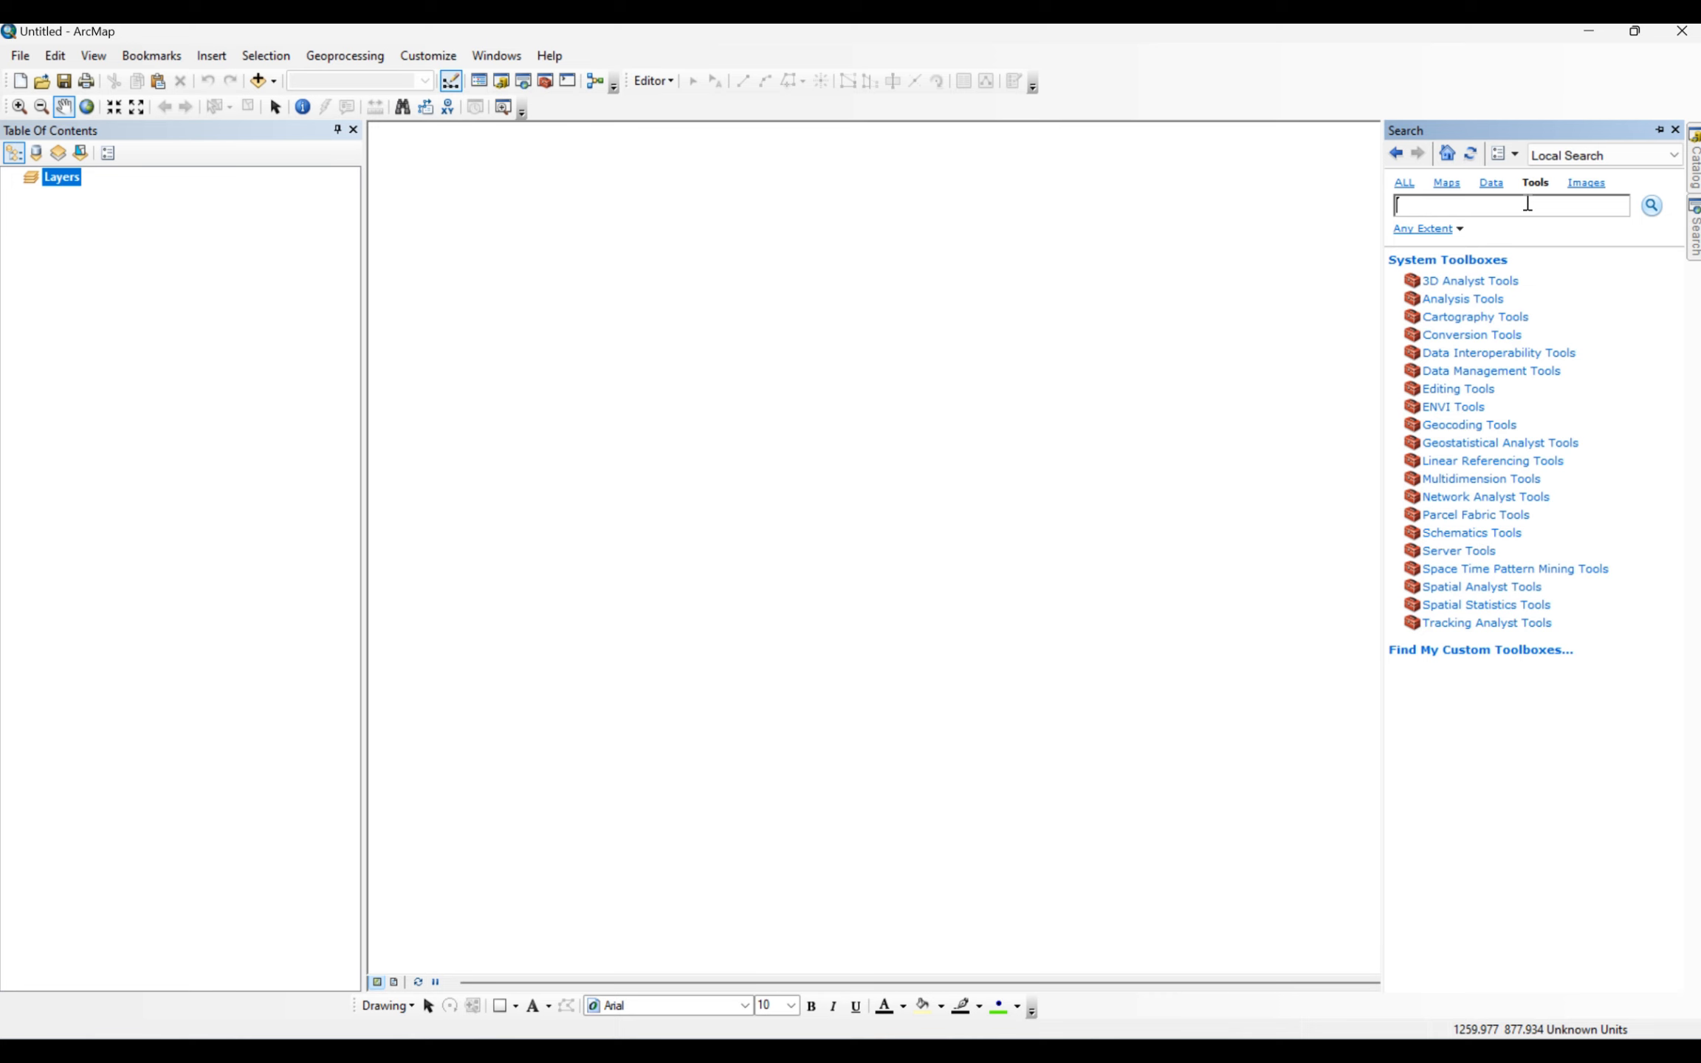
pyautogui.write('gps')
pyautogui.press('BackSpace')
pyautogui.write('x')
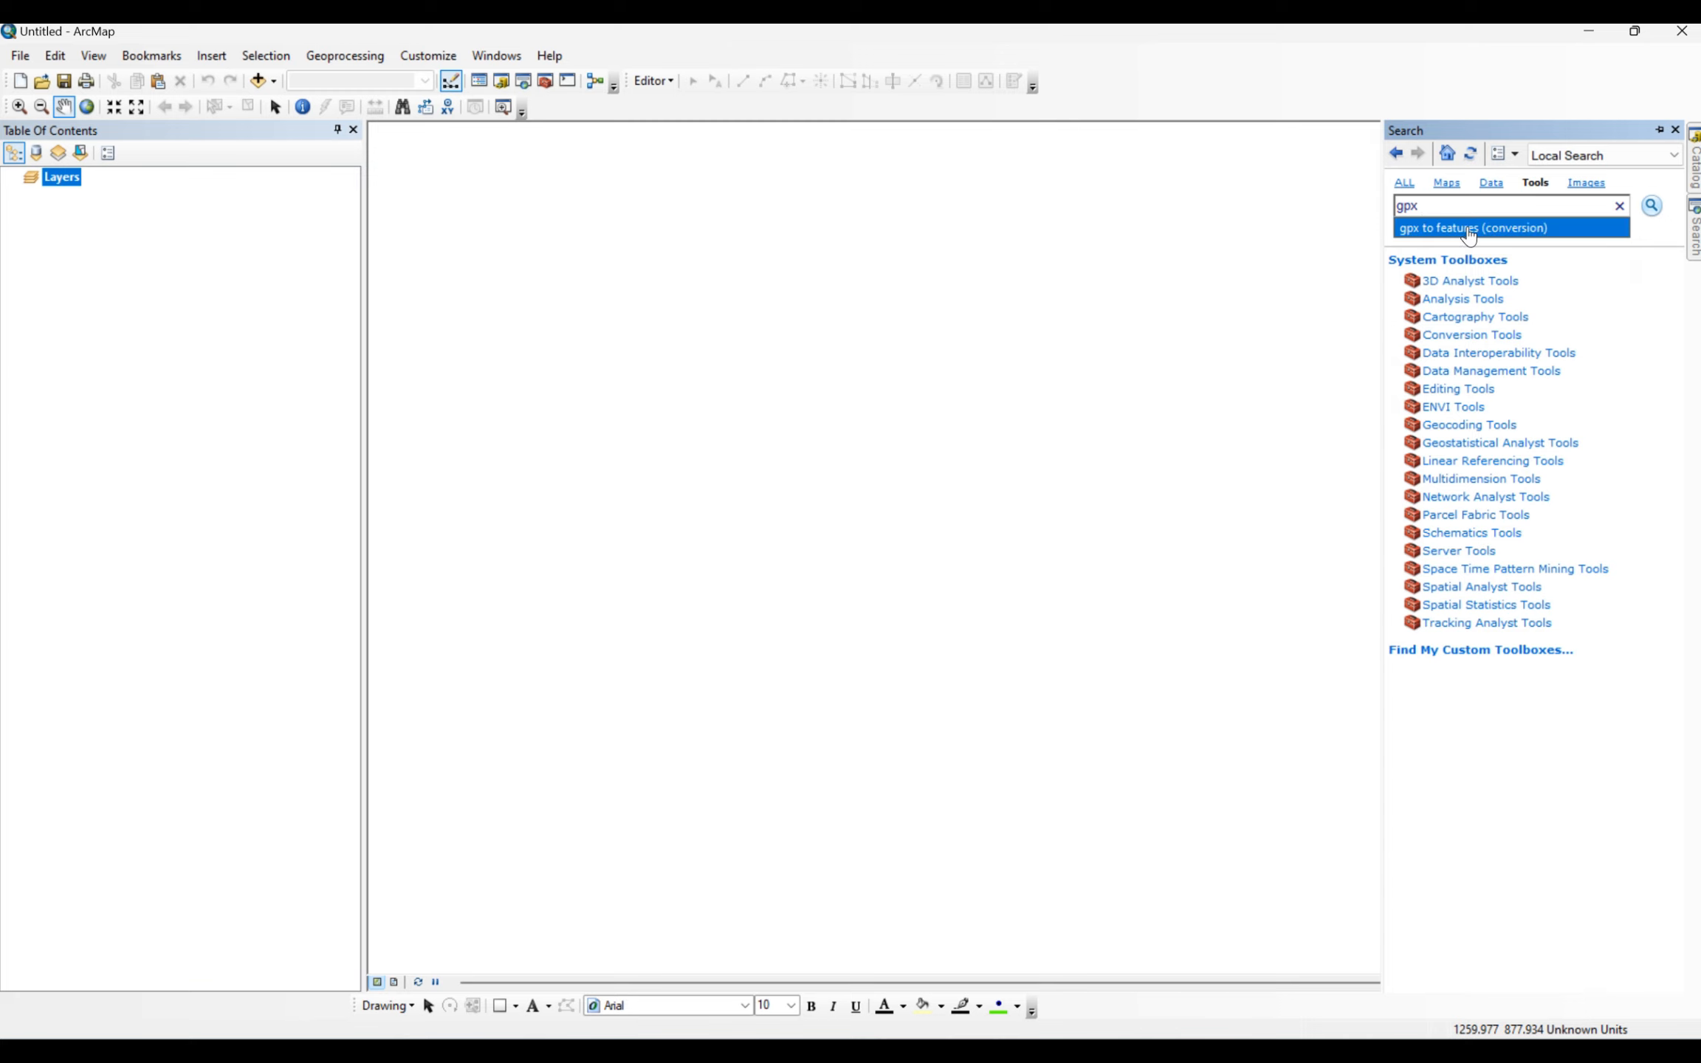
pyautogui.click(1468, 229)
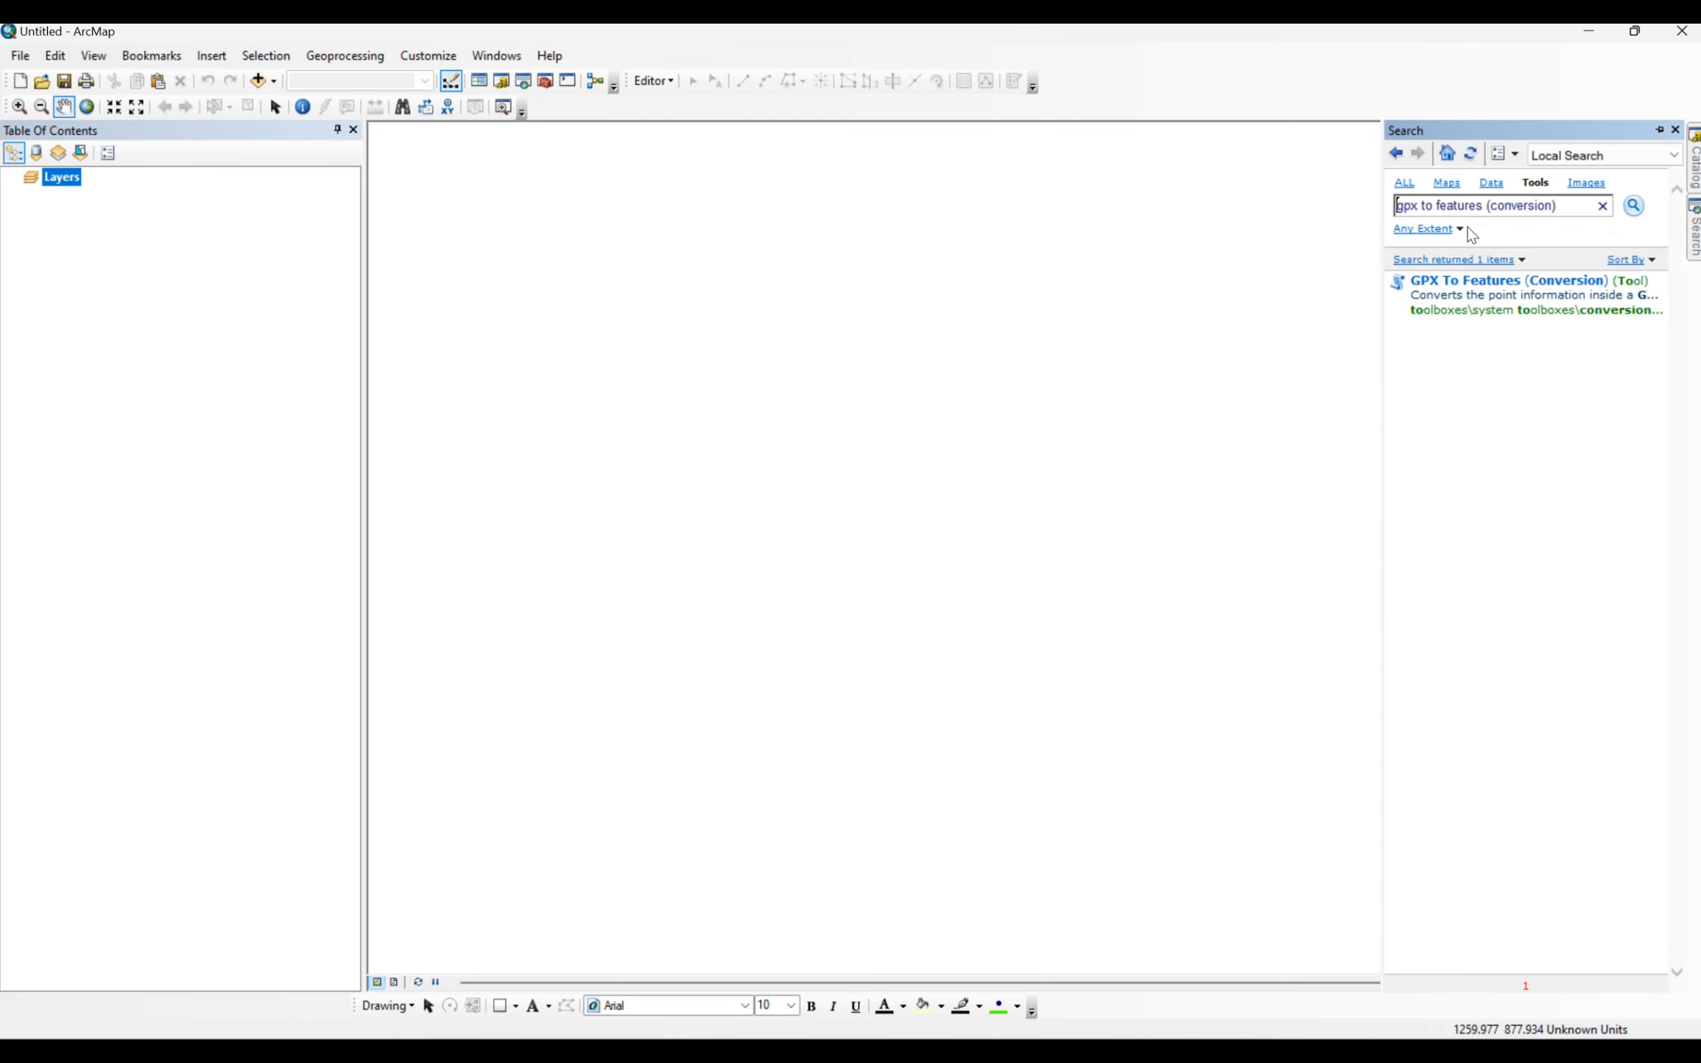
pyautogui.click(1467, 287)
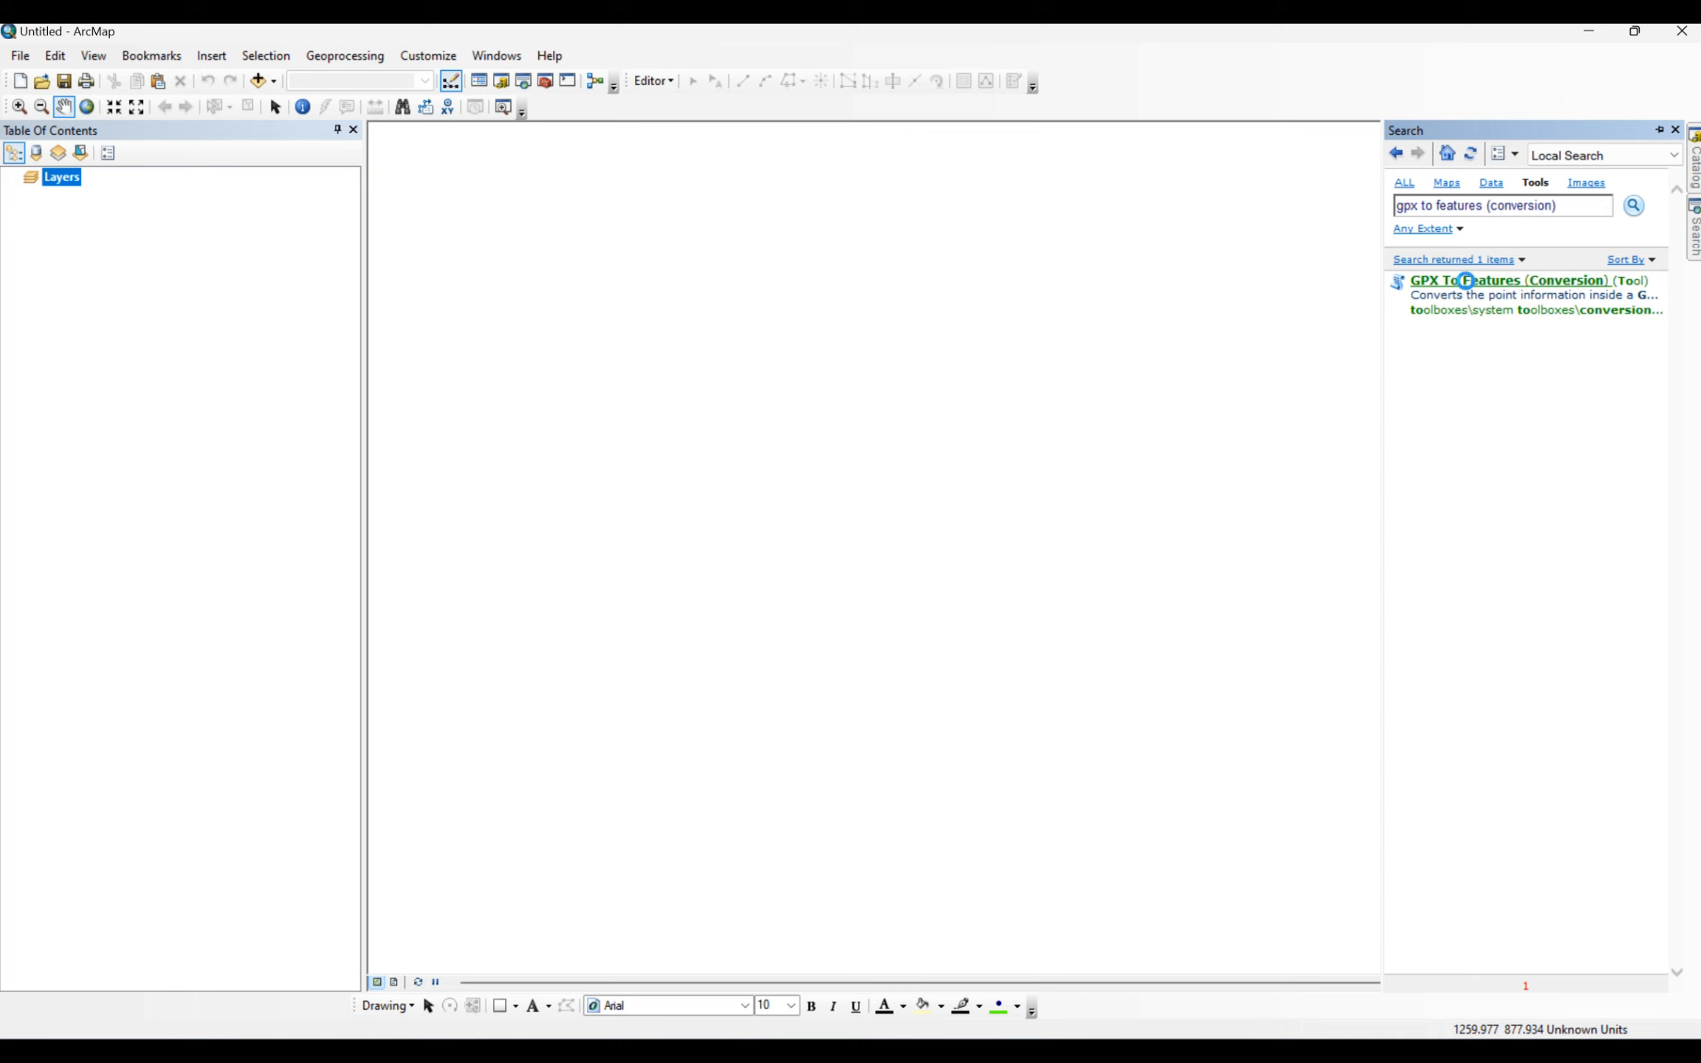
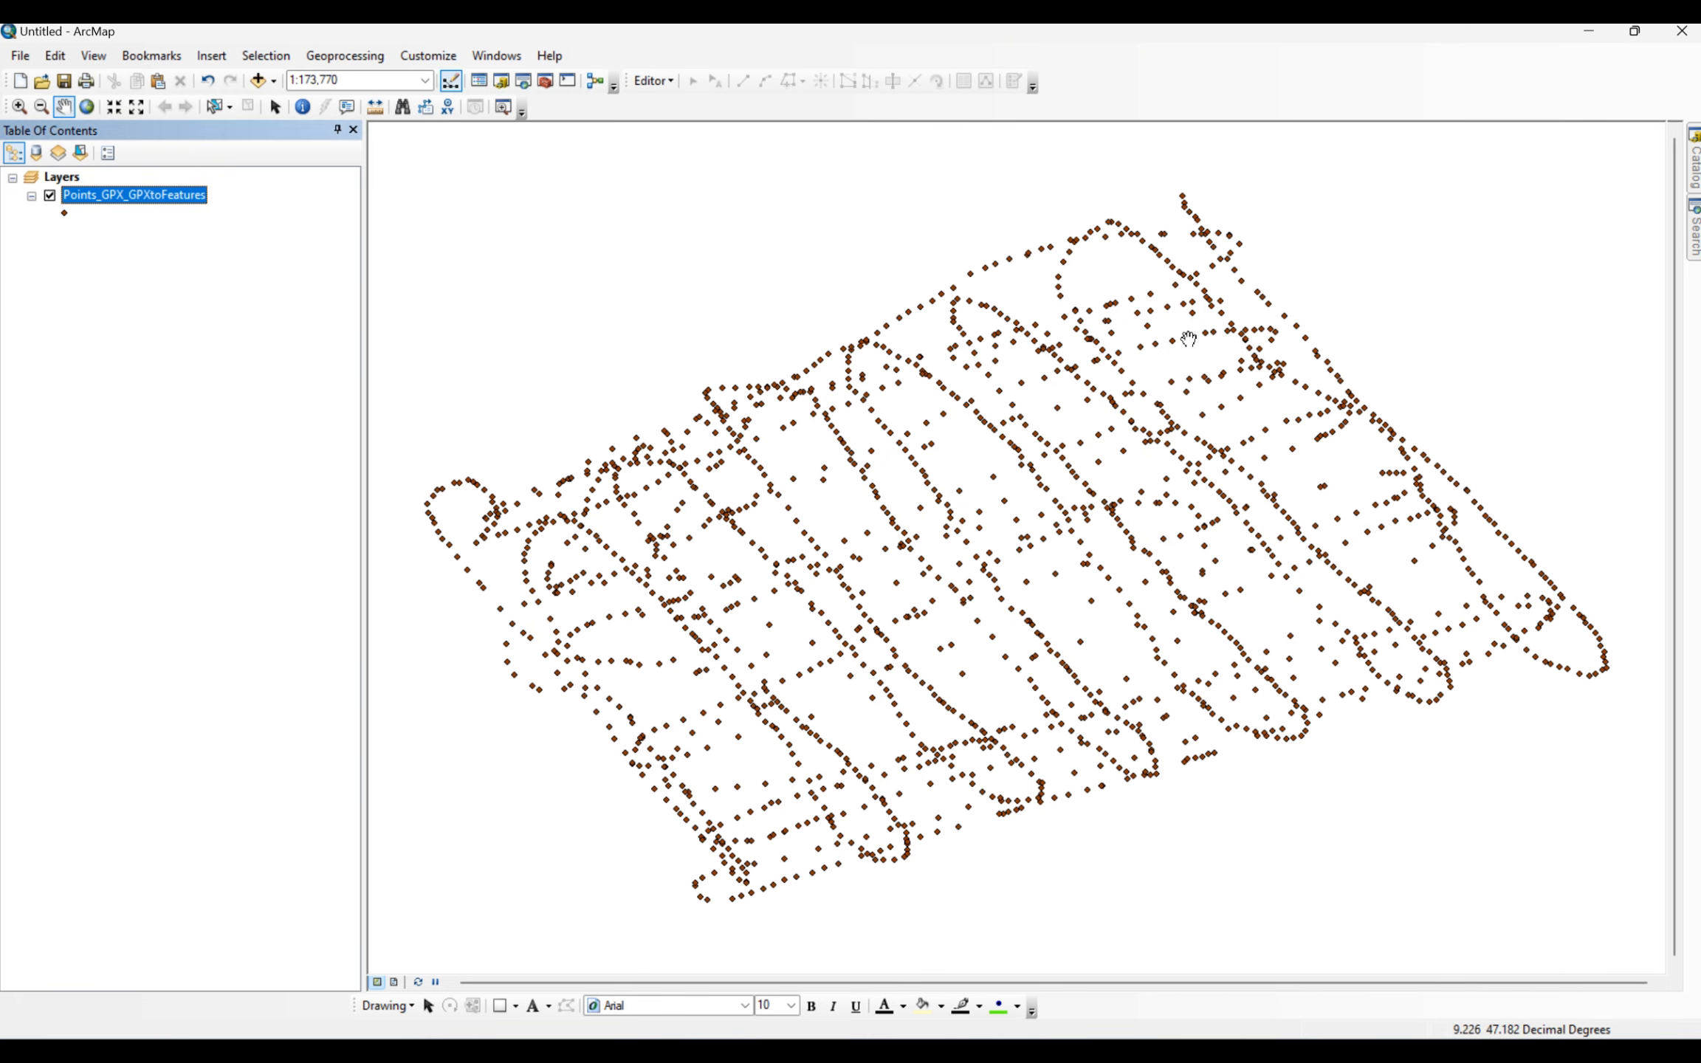
# - Search the tools for IDW and open the IDW (Geostatistical Analyst) tool
pyautogui.moveTo(1139, 380); pyautogui.dragTo(1163, 371)
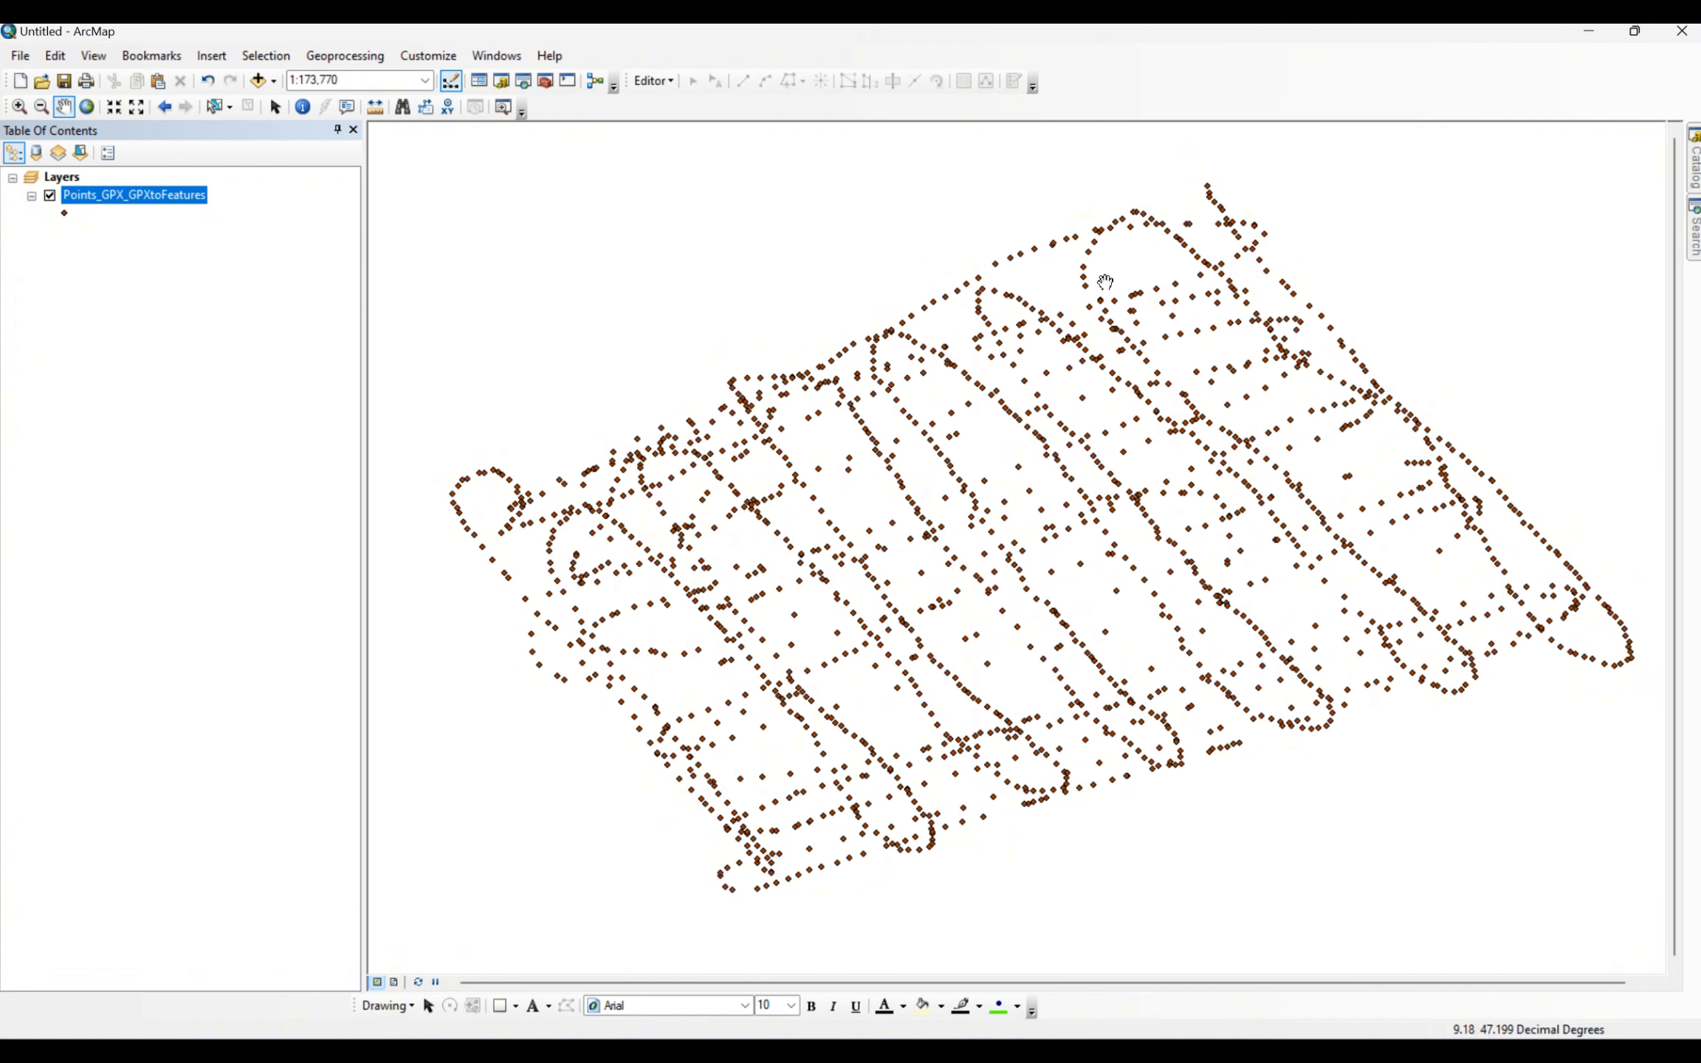
pyautogui.click(1695, 236)
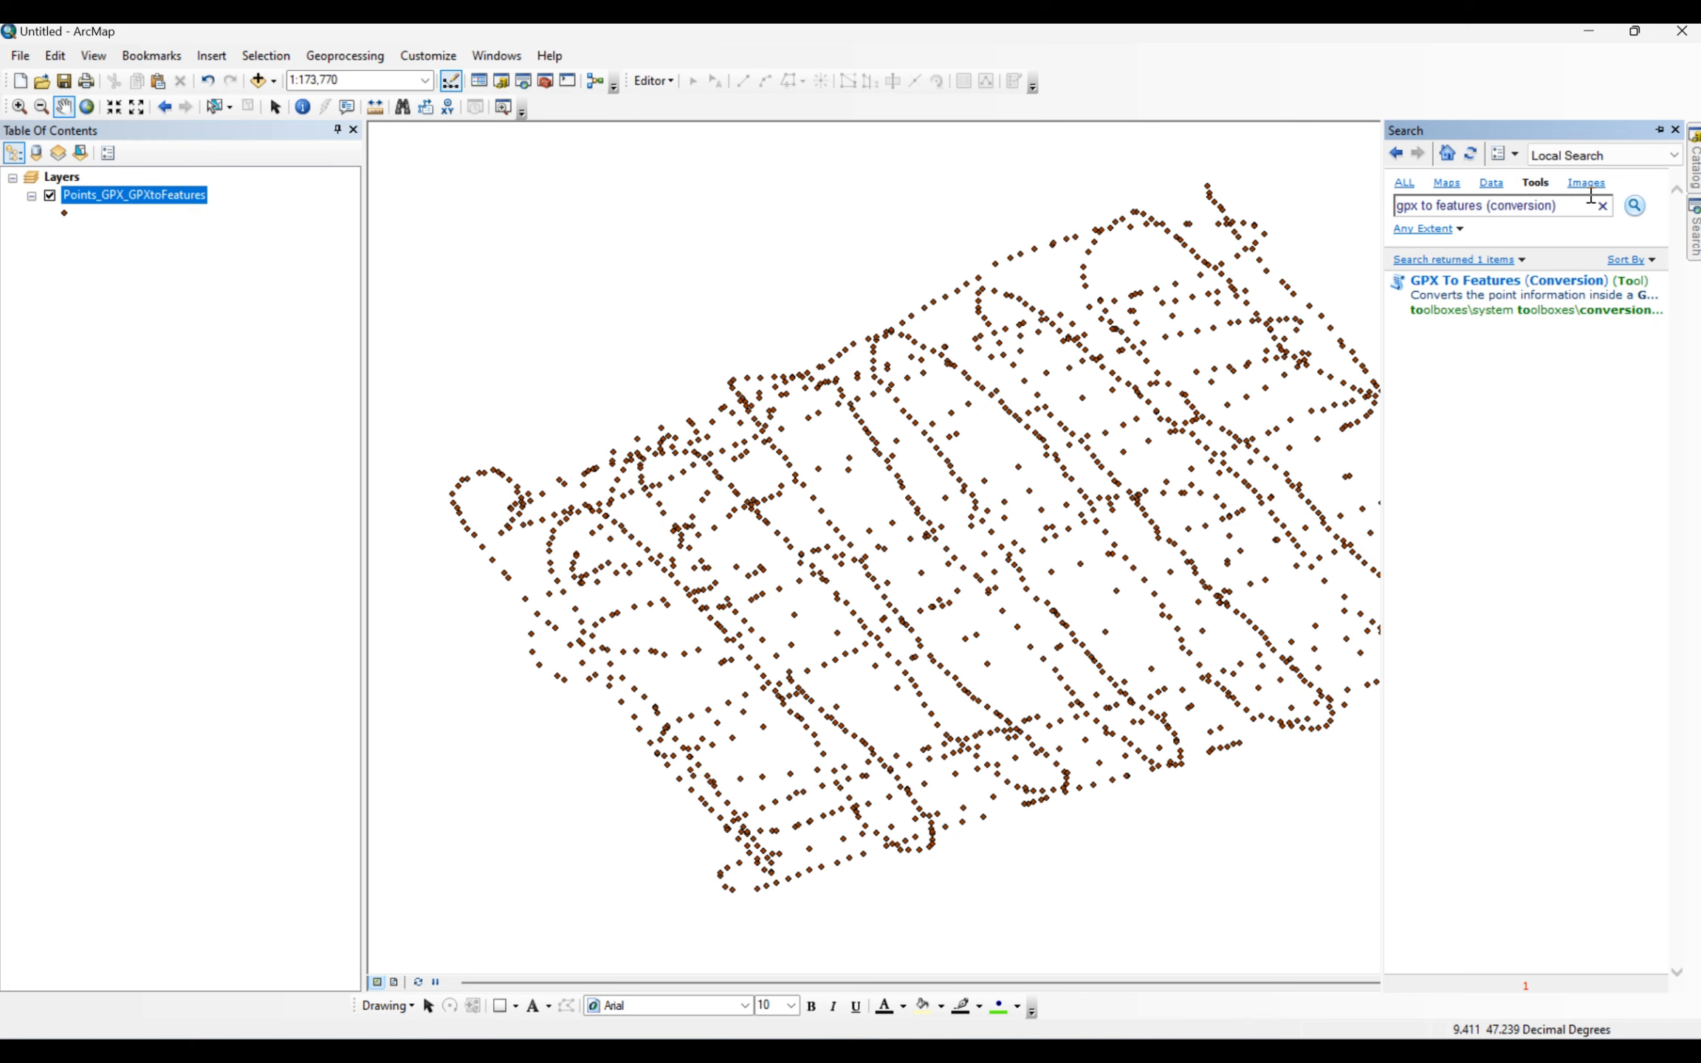
pyautogui.moveTo(1559, 205); pyautogui.dragTo(1393, 205)
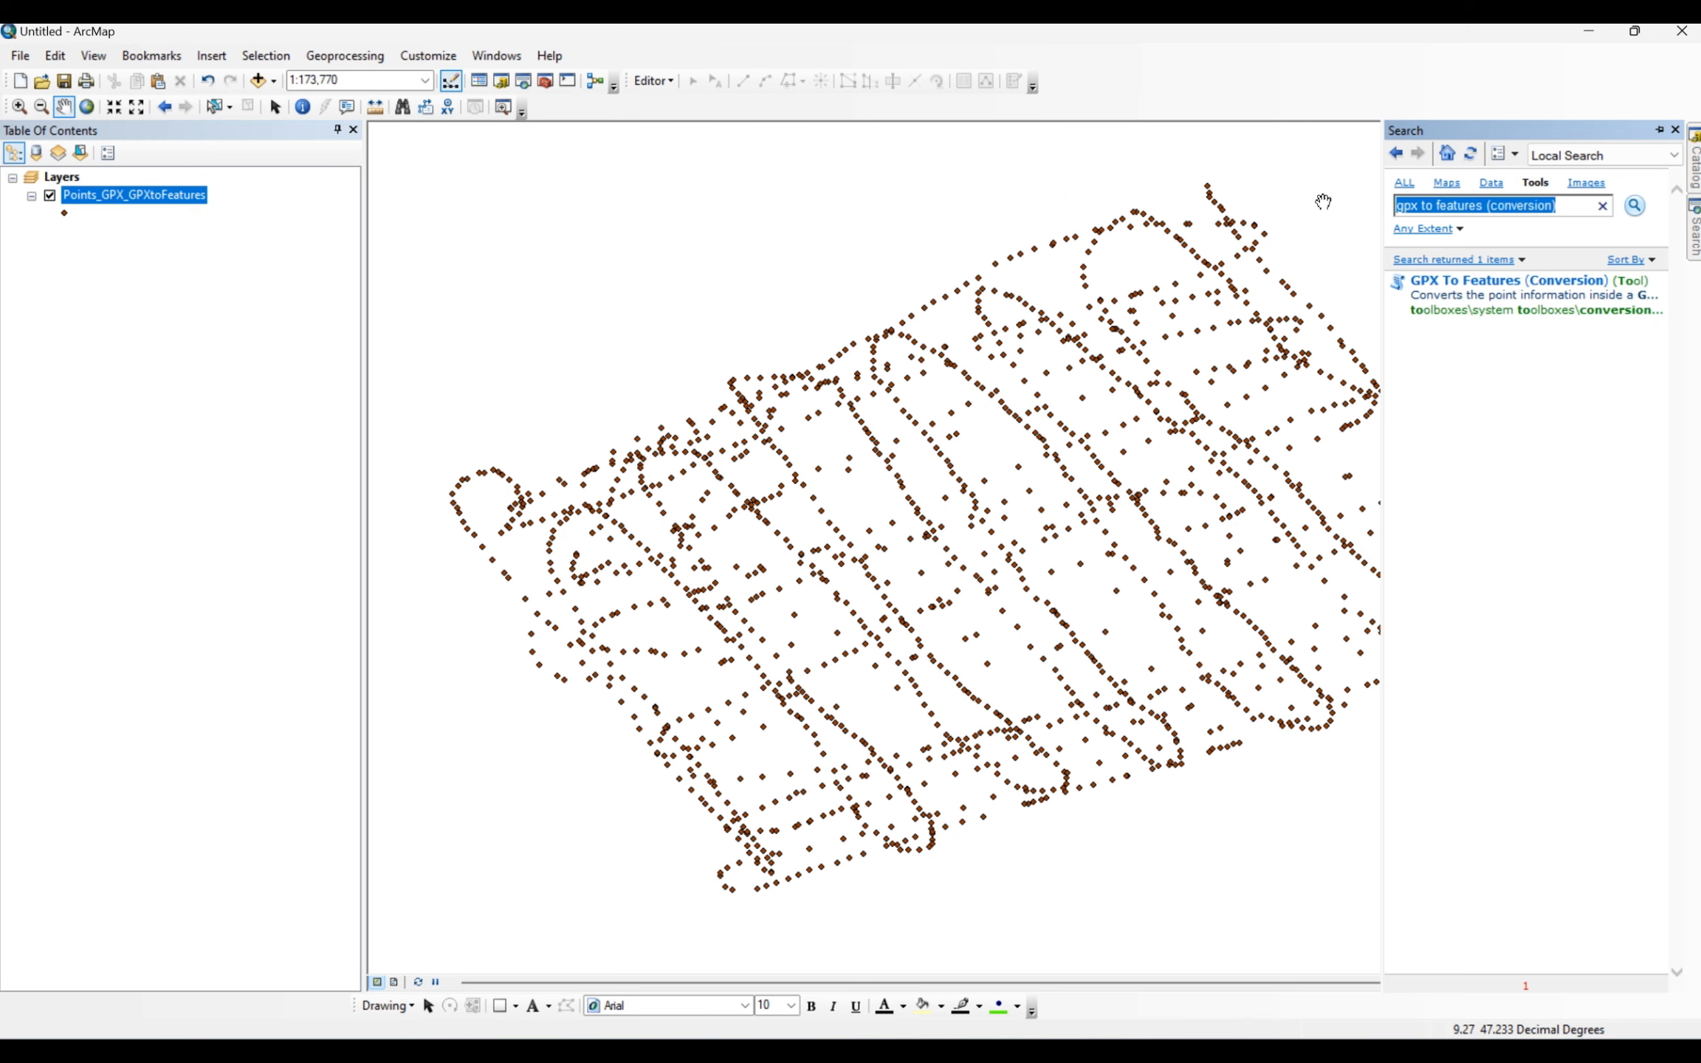
pyautogui.write('i')
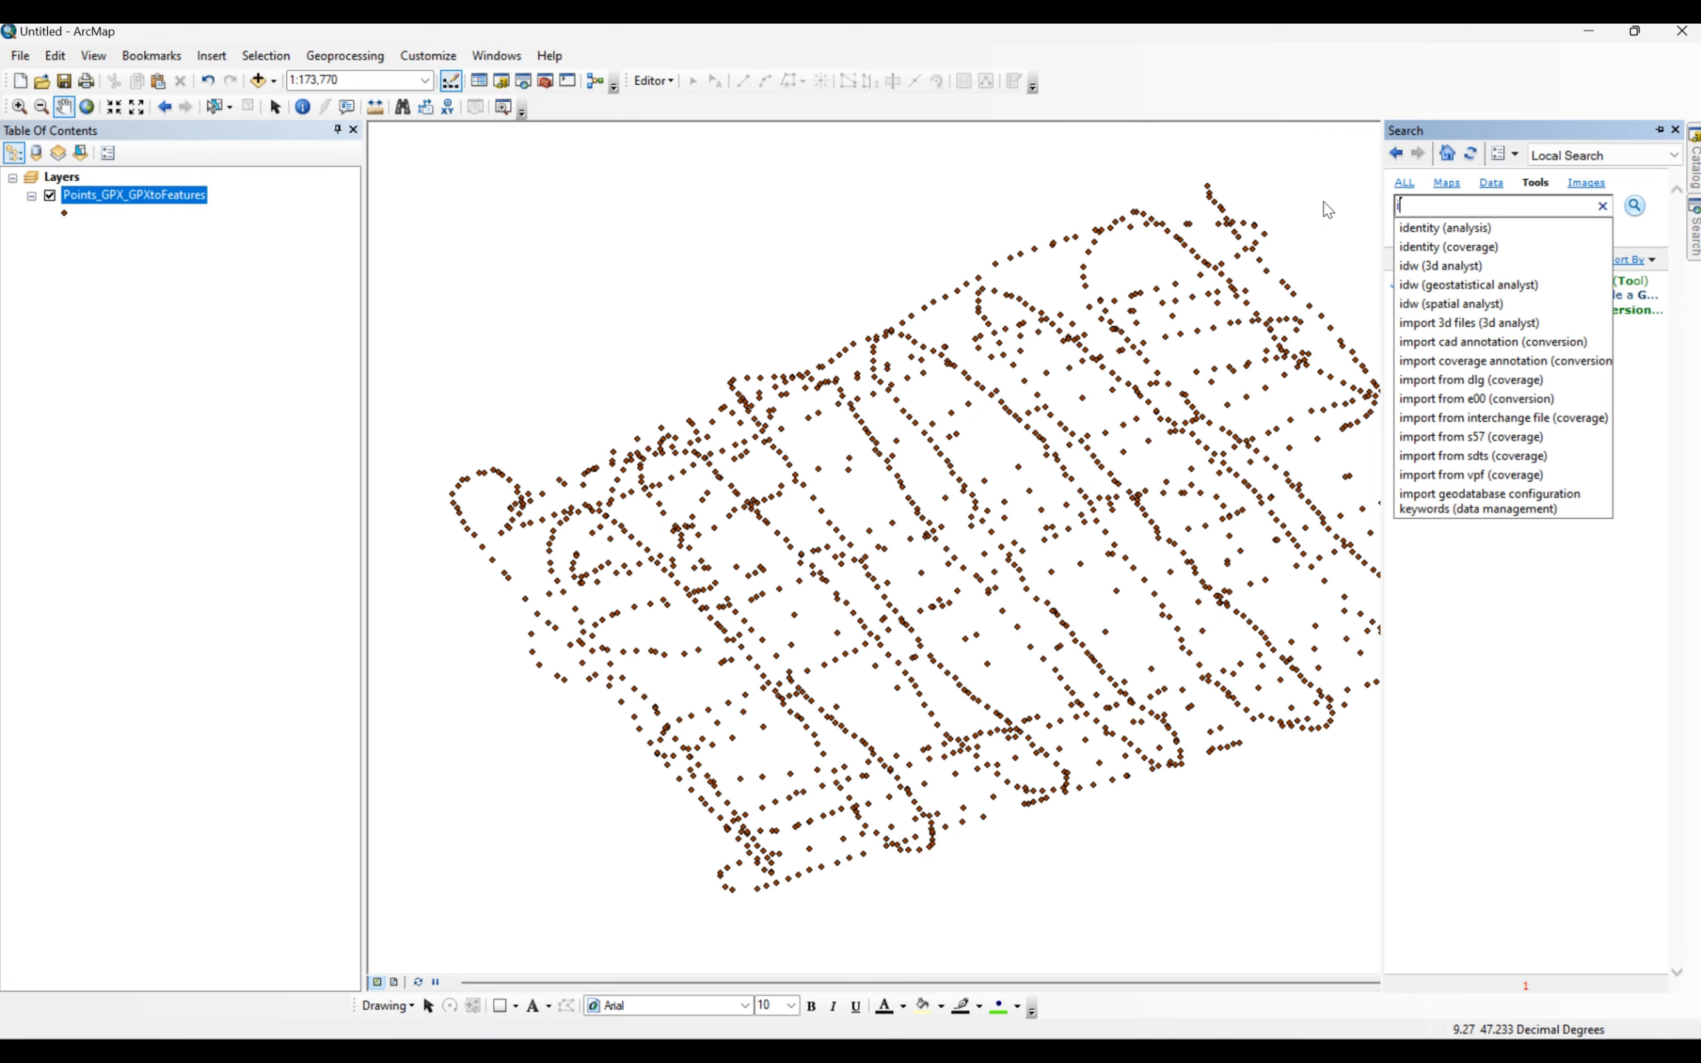
pyautogui.write('d')
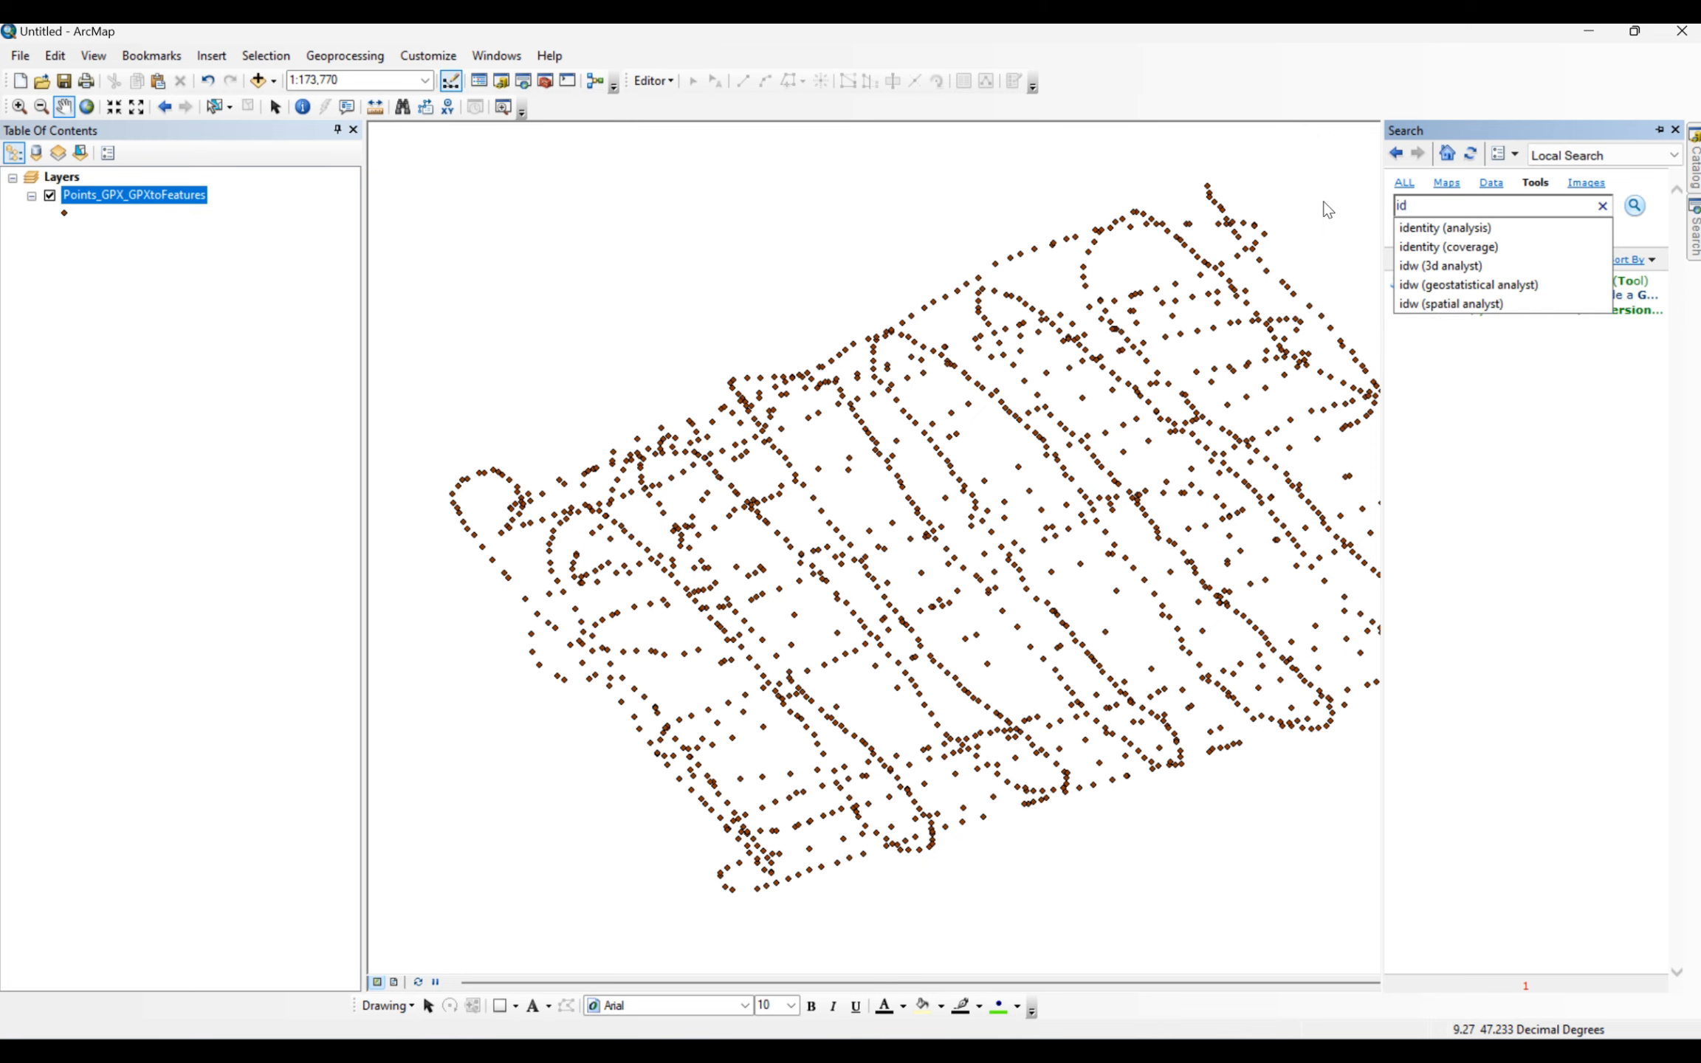
pyautogui.click(1426, 291)
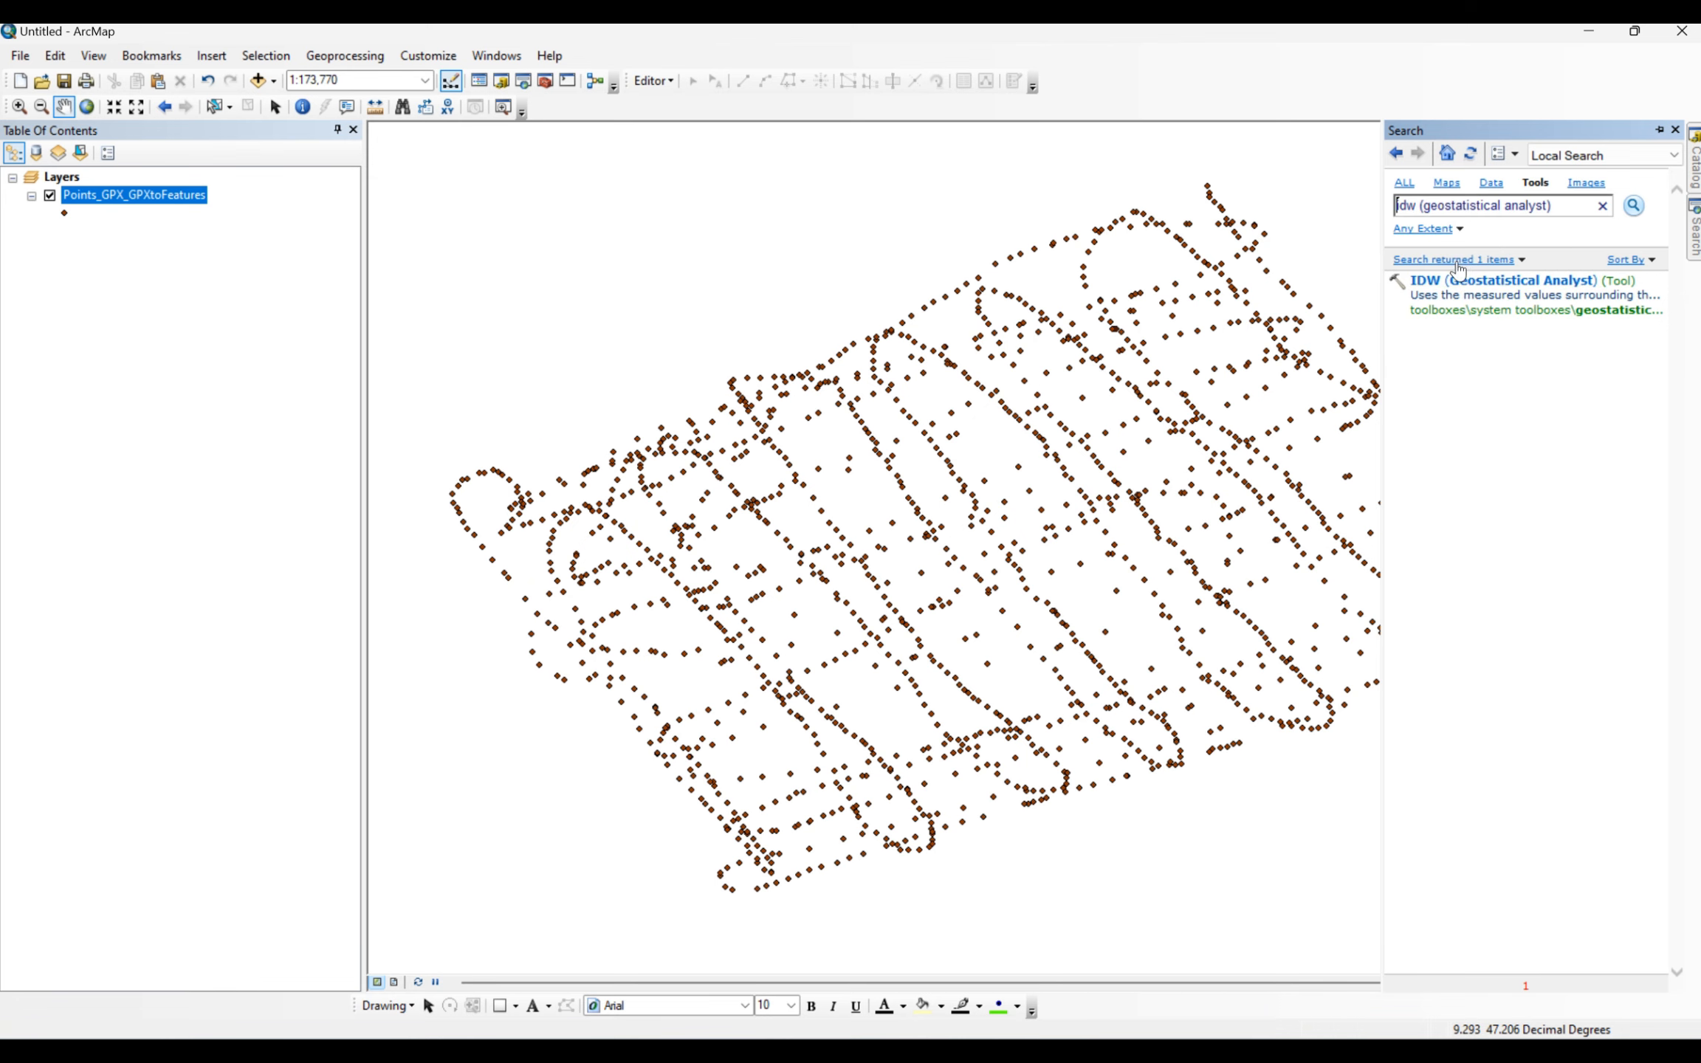
pyautogui.click(1421, 282)
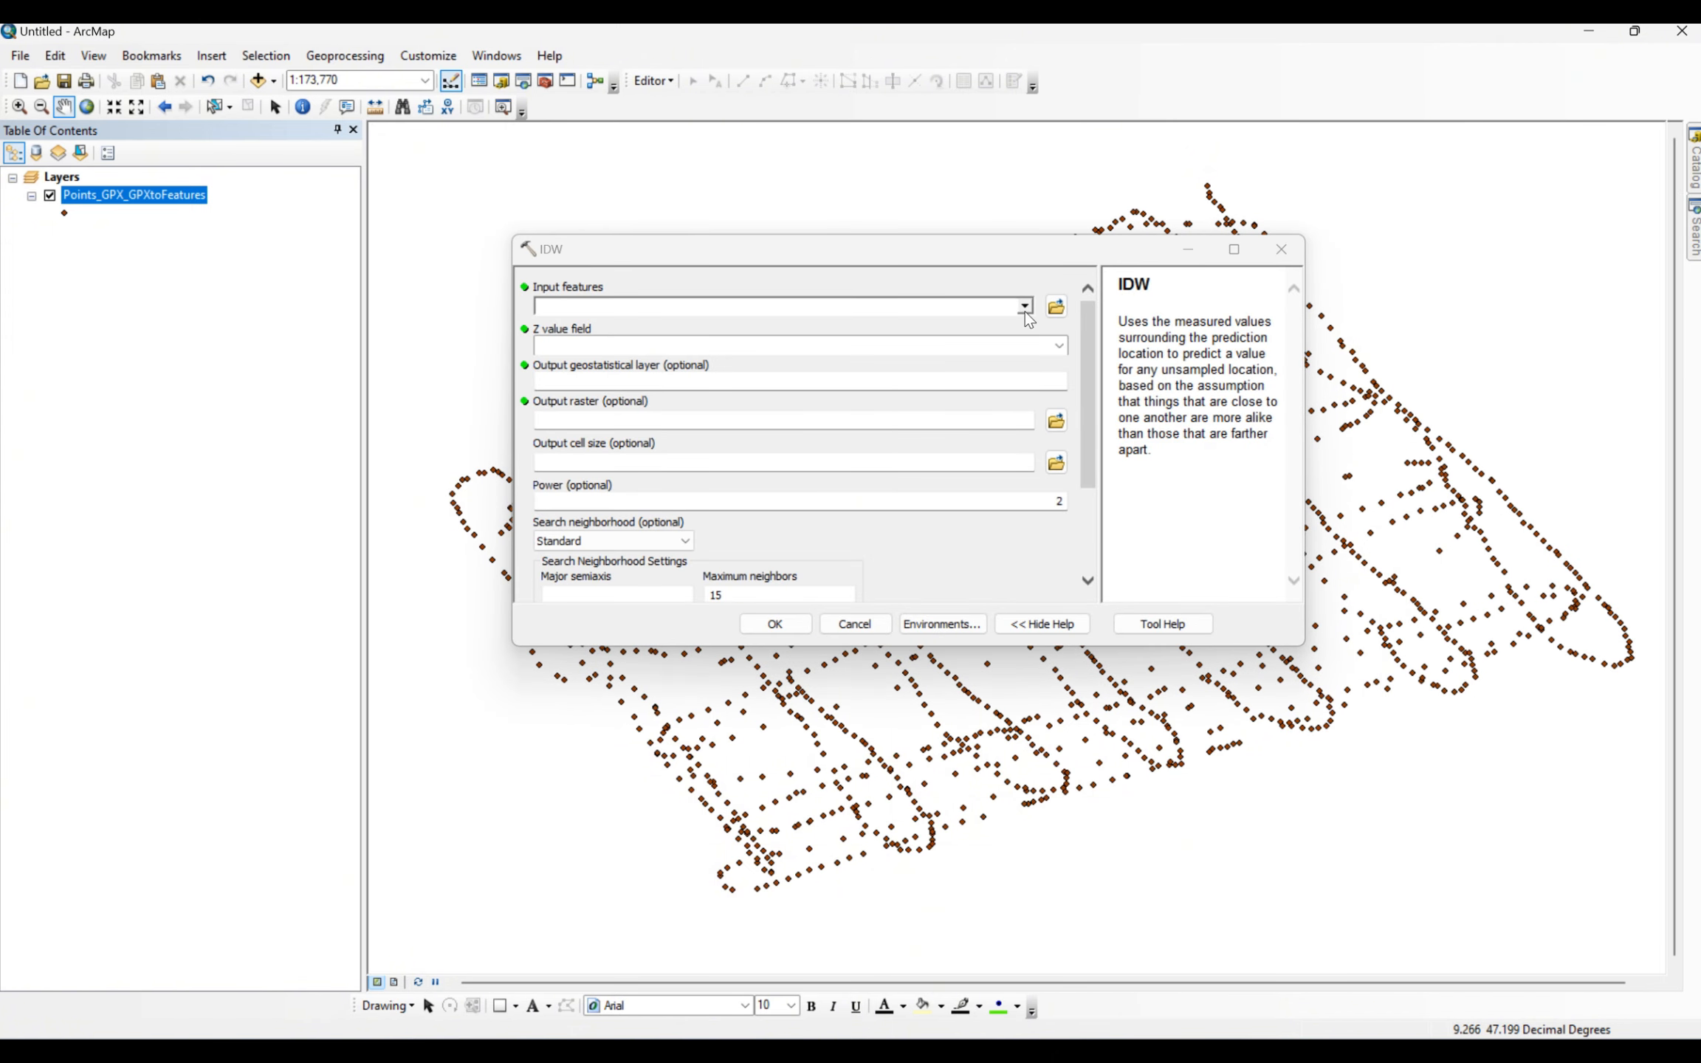
# - Set the IDW input features to Points_GPX_GPXtoFeatures and the Z value field to Elevation
pyautogui.click(1024, 308)
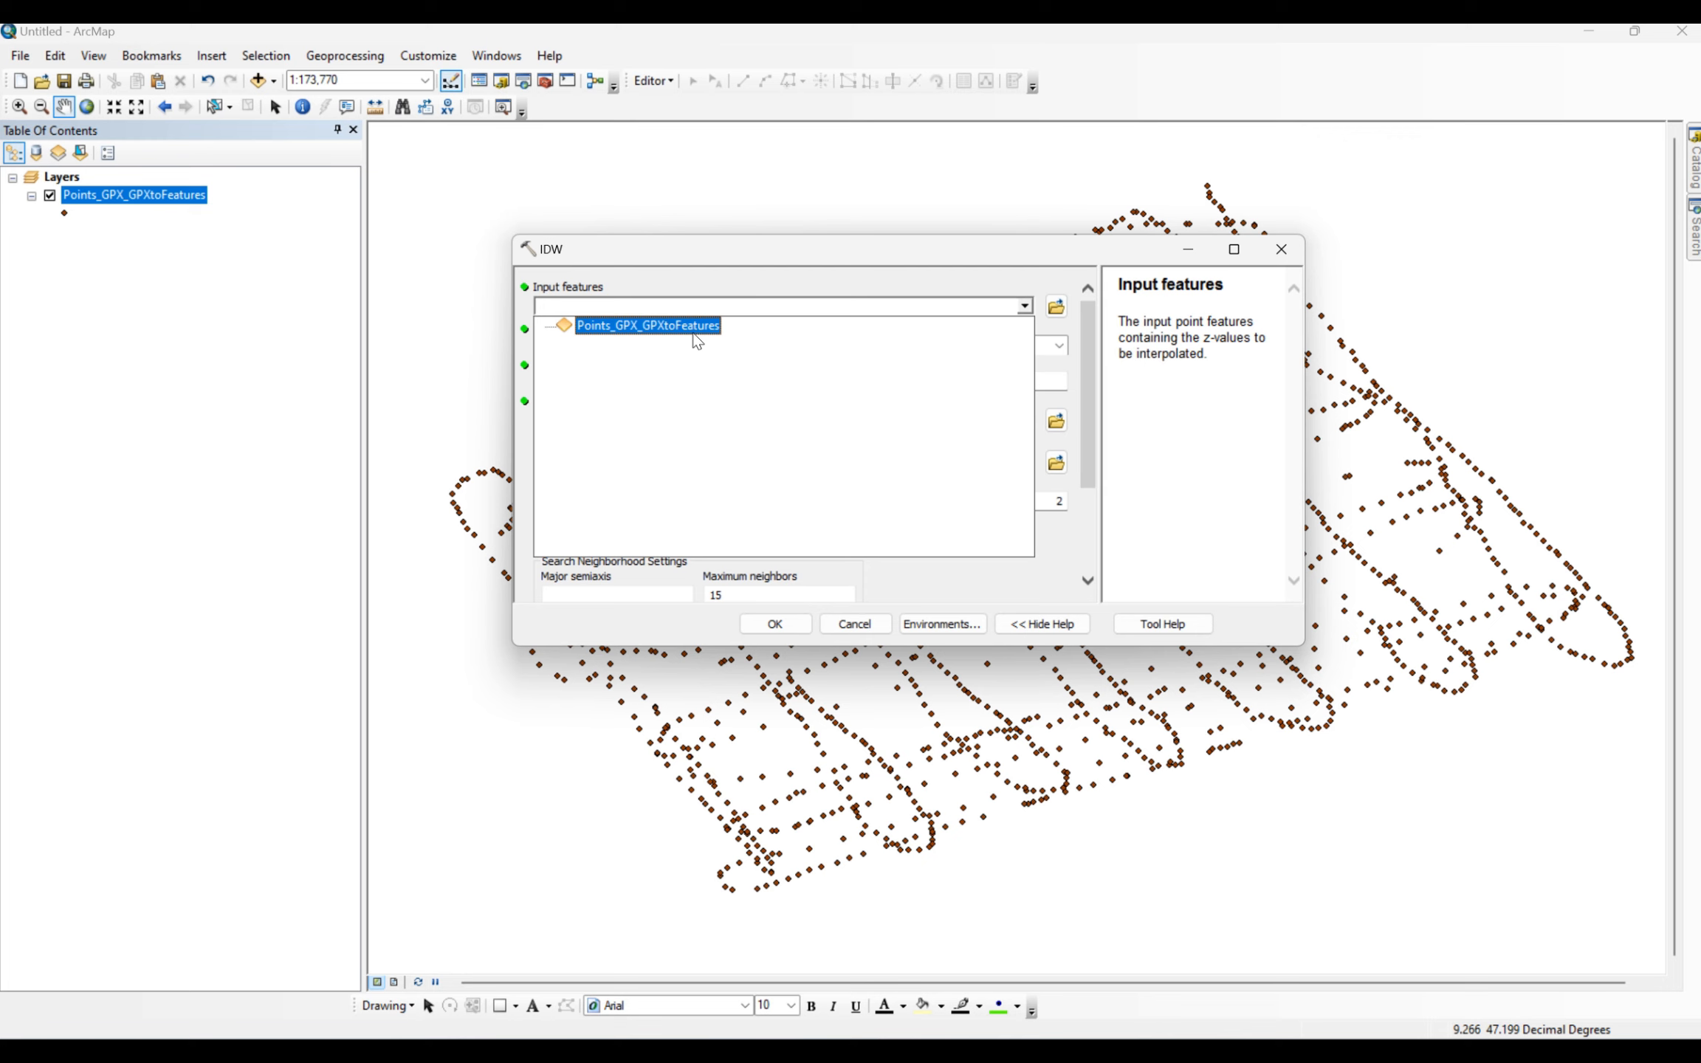
pyautogui.click(647, 326)
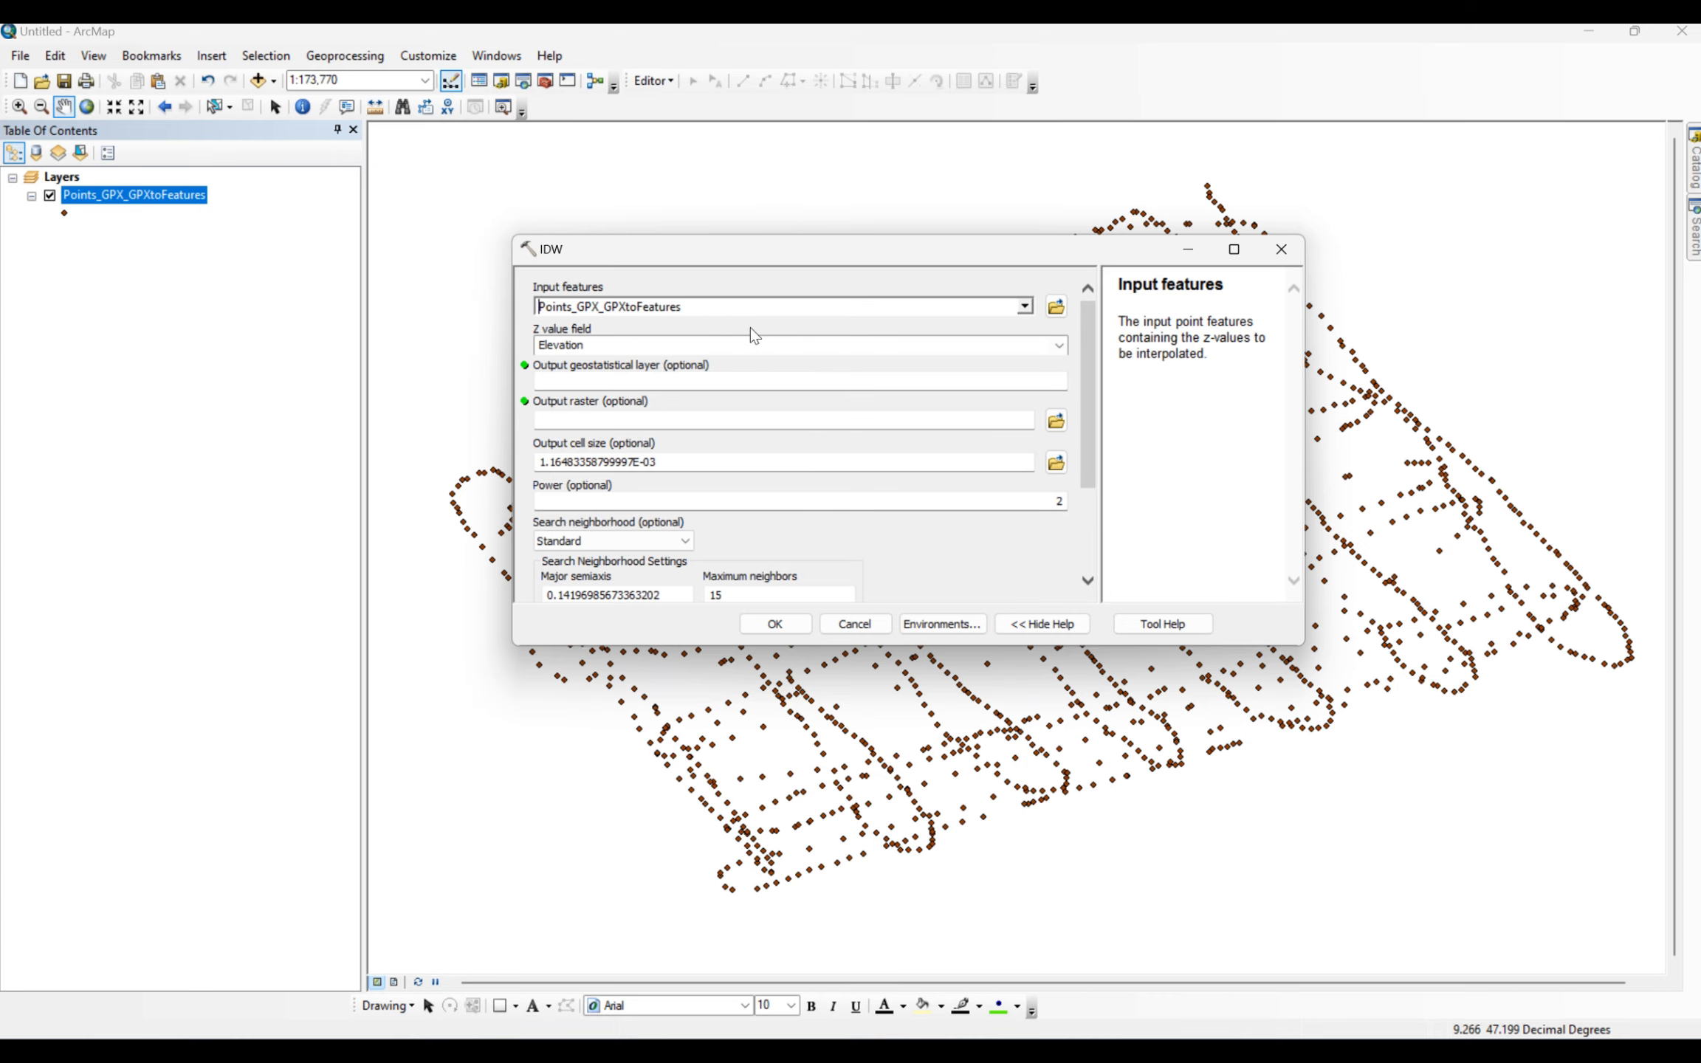
pyautogui.click(1060, 347)
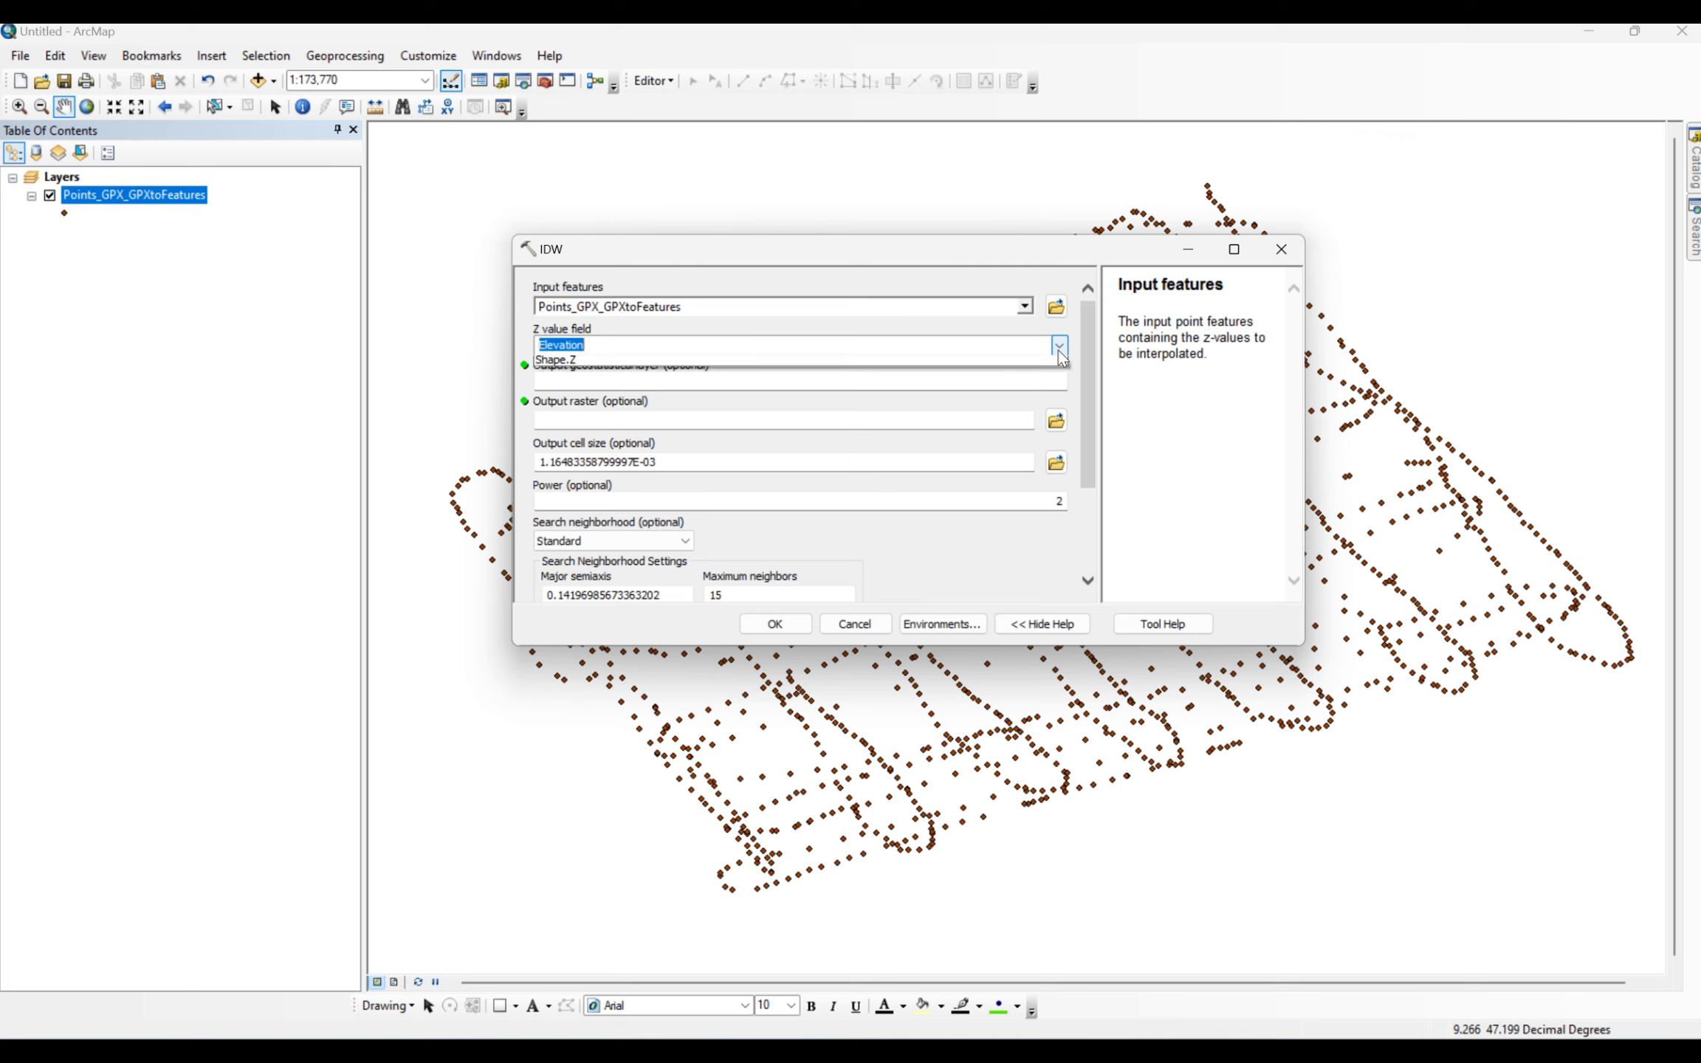
pyautogui.click(599, 370)
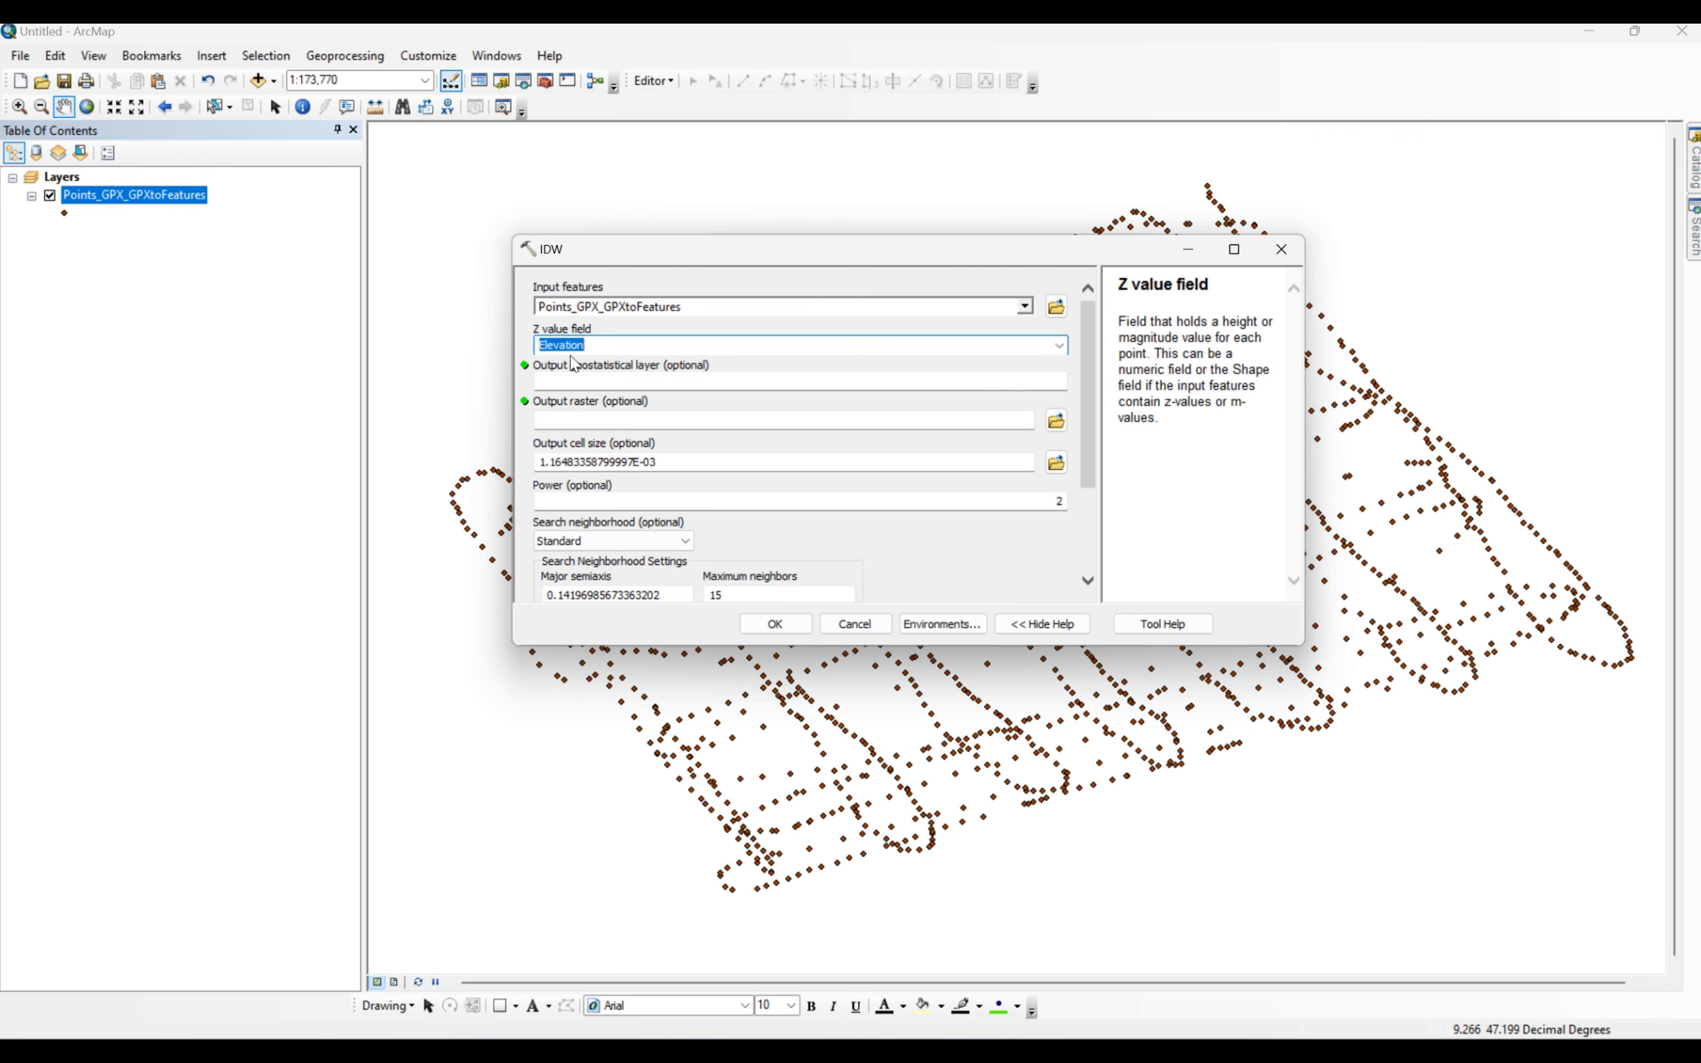
pyautogui.click(730, 308)
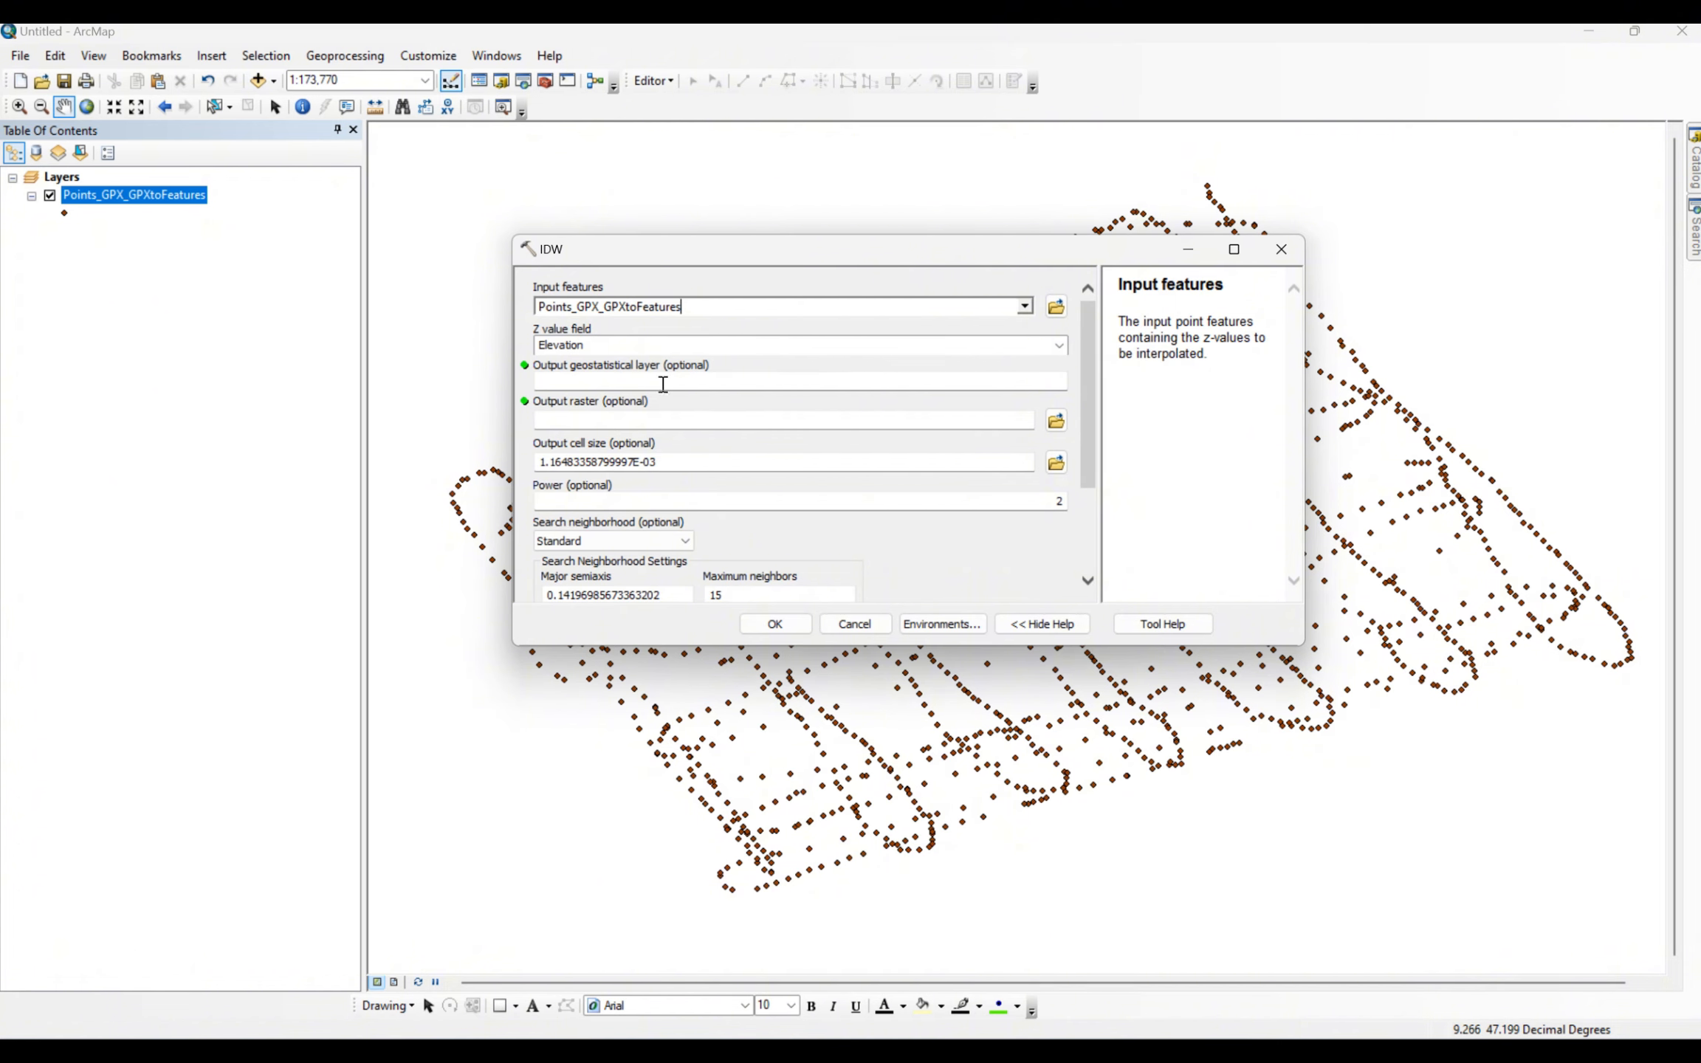
# - Set the output raster to IDW in the Desktop's Google Earth folder and run the interpolation with the remaining default settings
pyautogui.click(1056, 421)
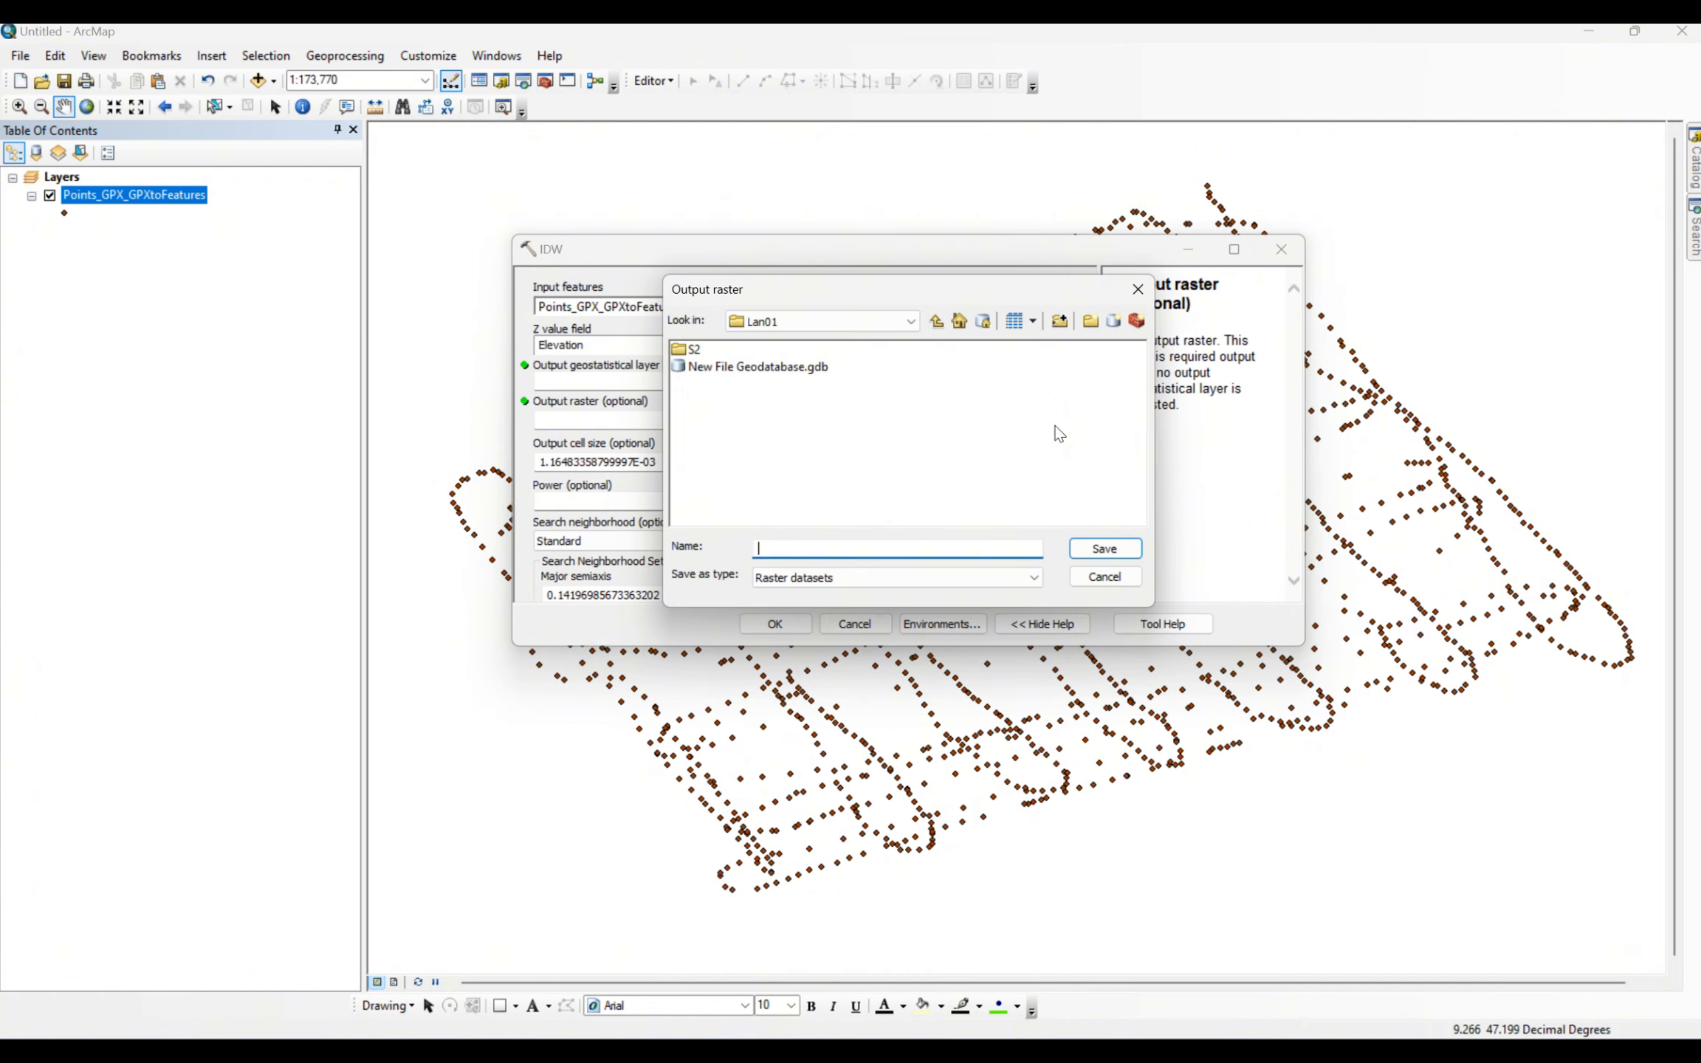
pyautogui.click(794, 323)
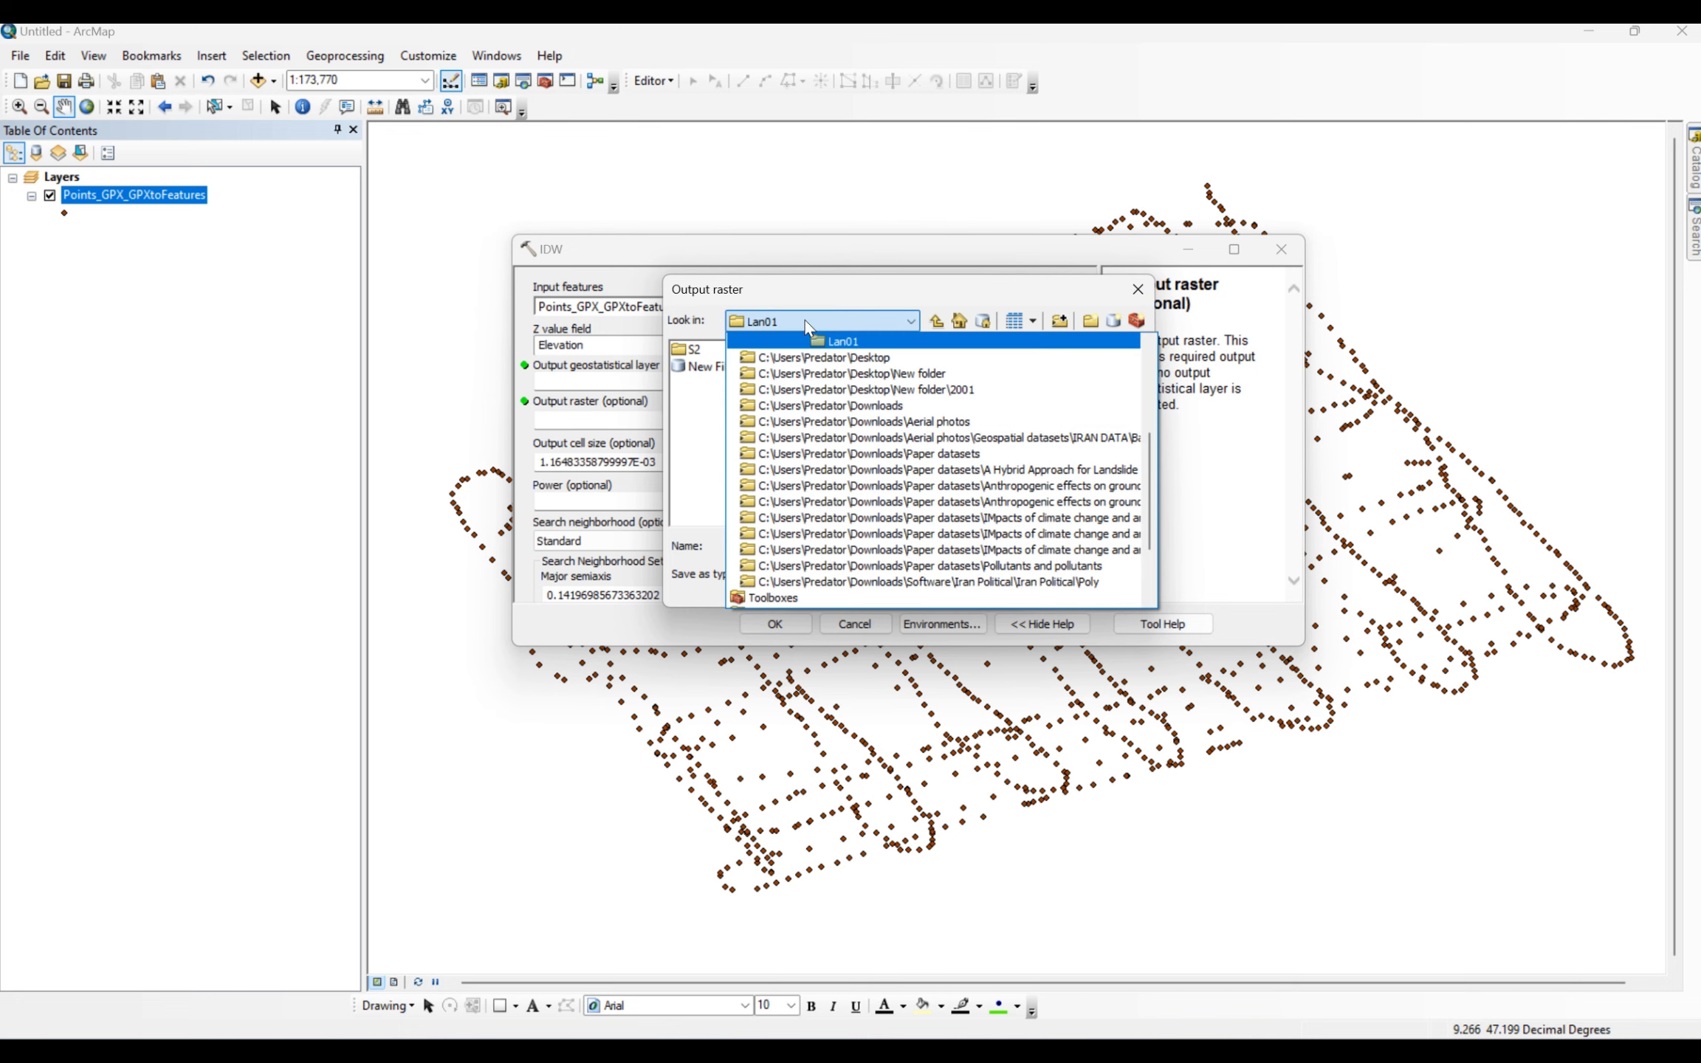
pyautogui.click(878, 356)
pyautogui.doubleClick(721, 378)
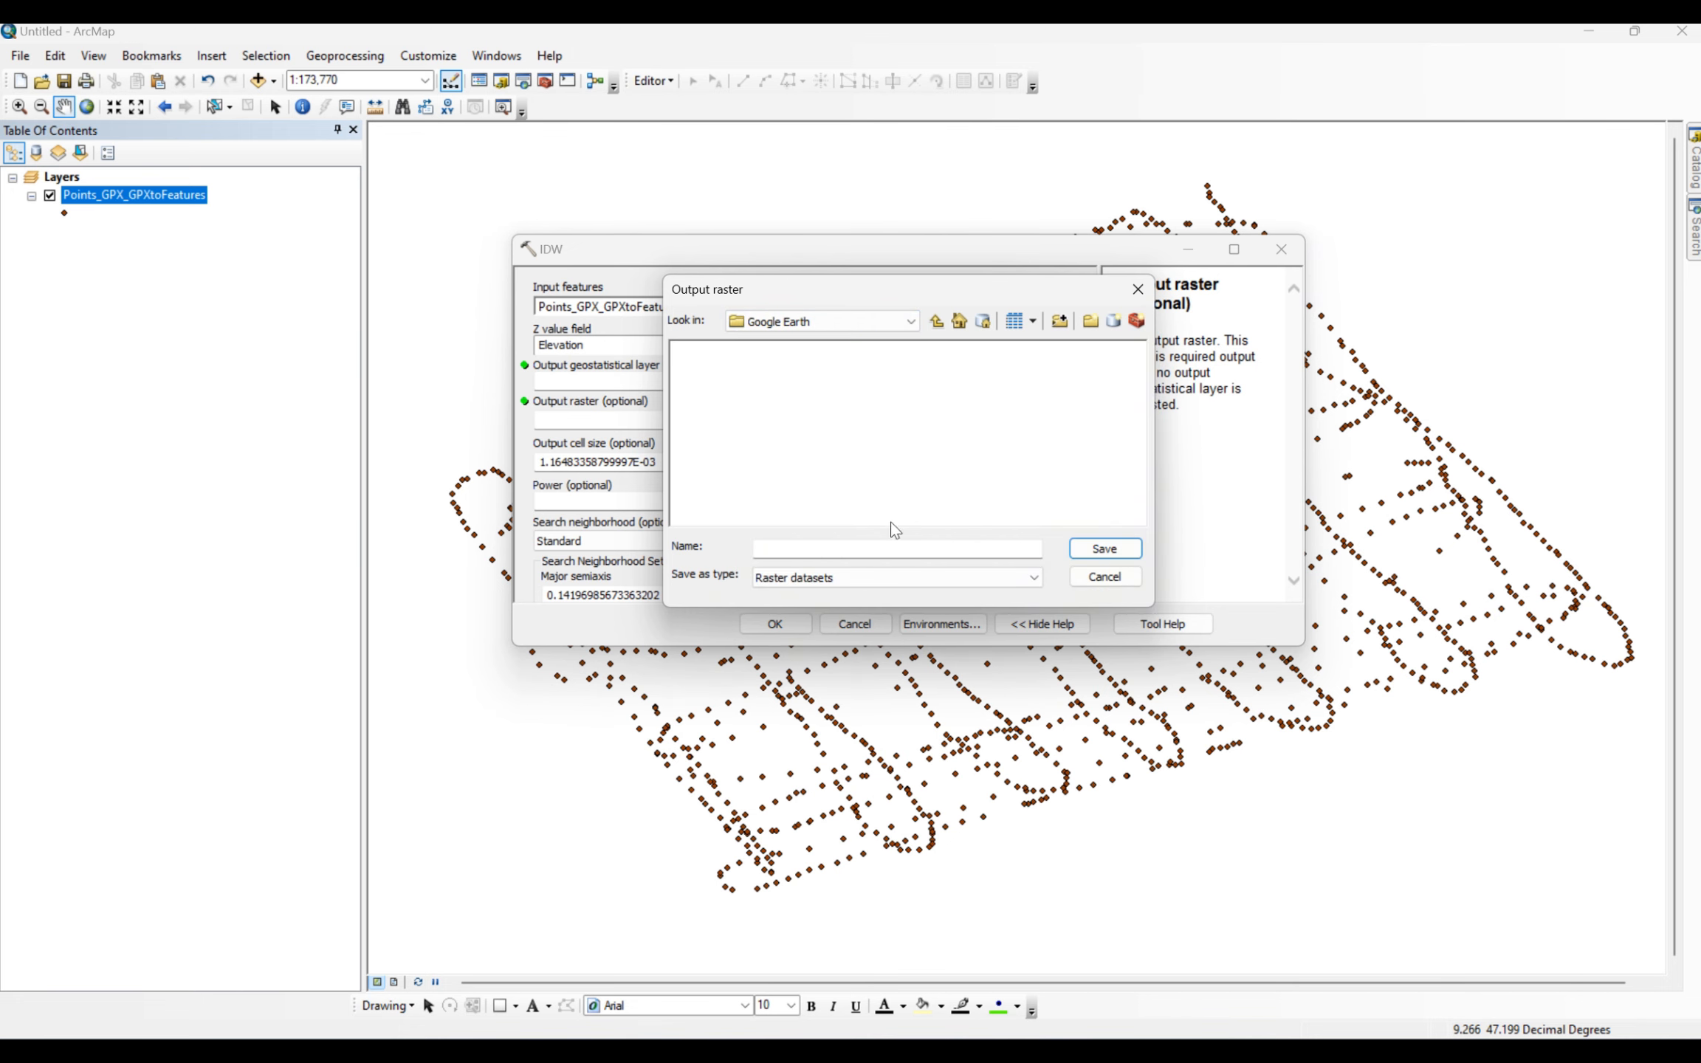
pyautogui.click(936, 322)
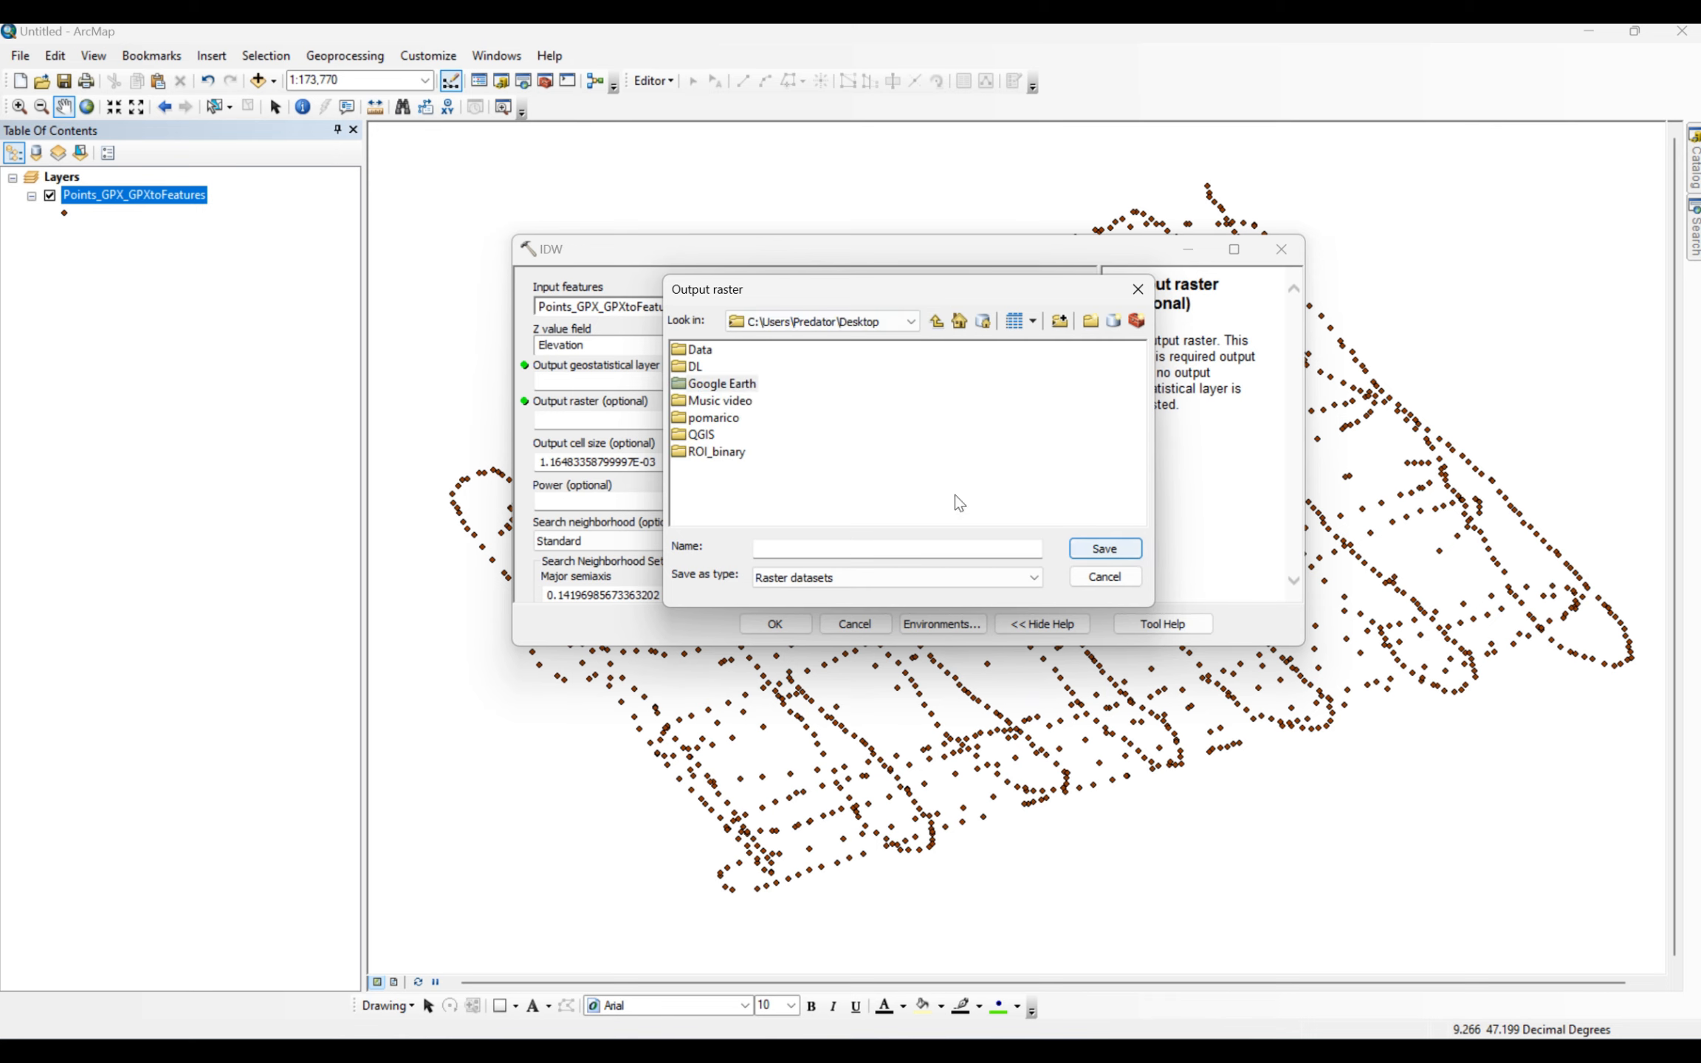
pyautogui.doubleClick(727, 385)
pyautogui.click(846, 550)
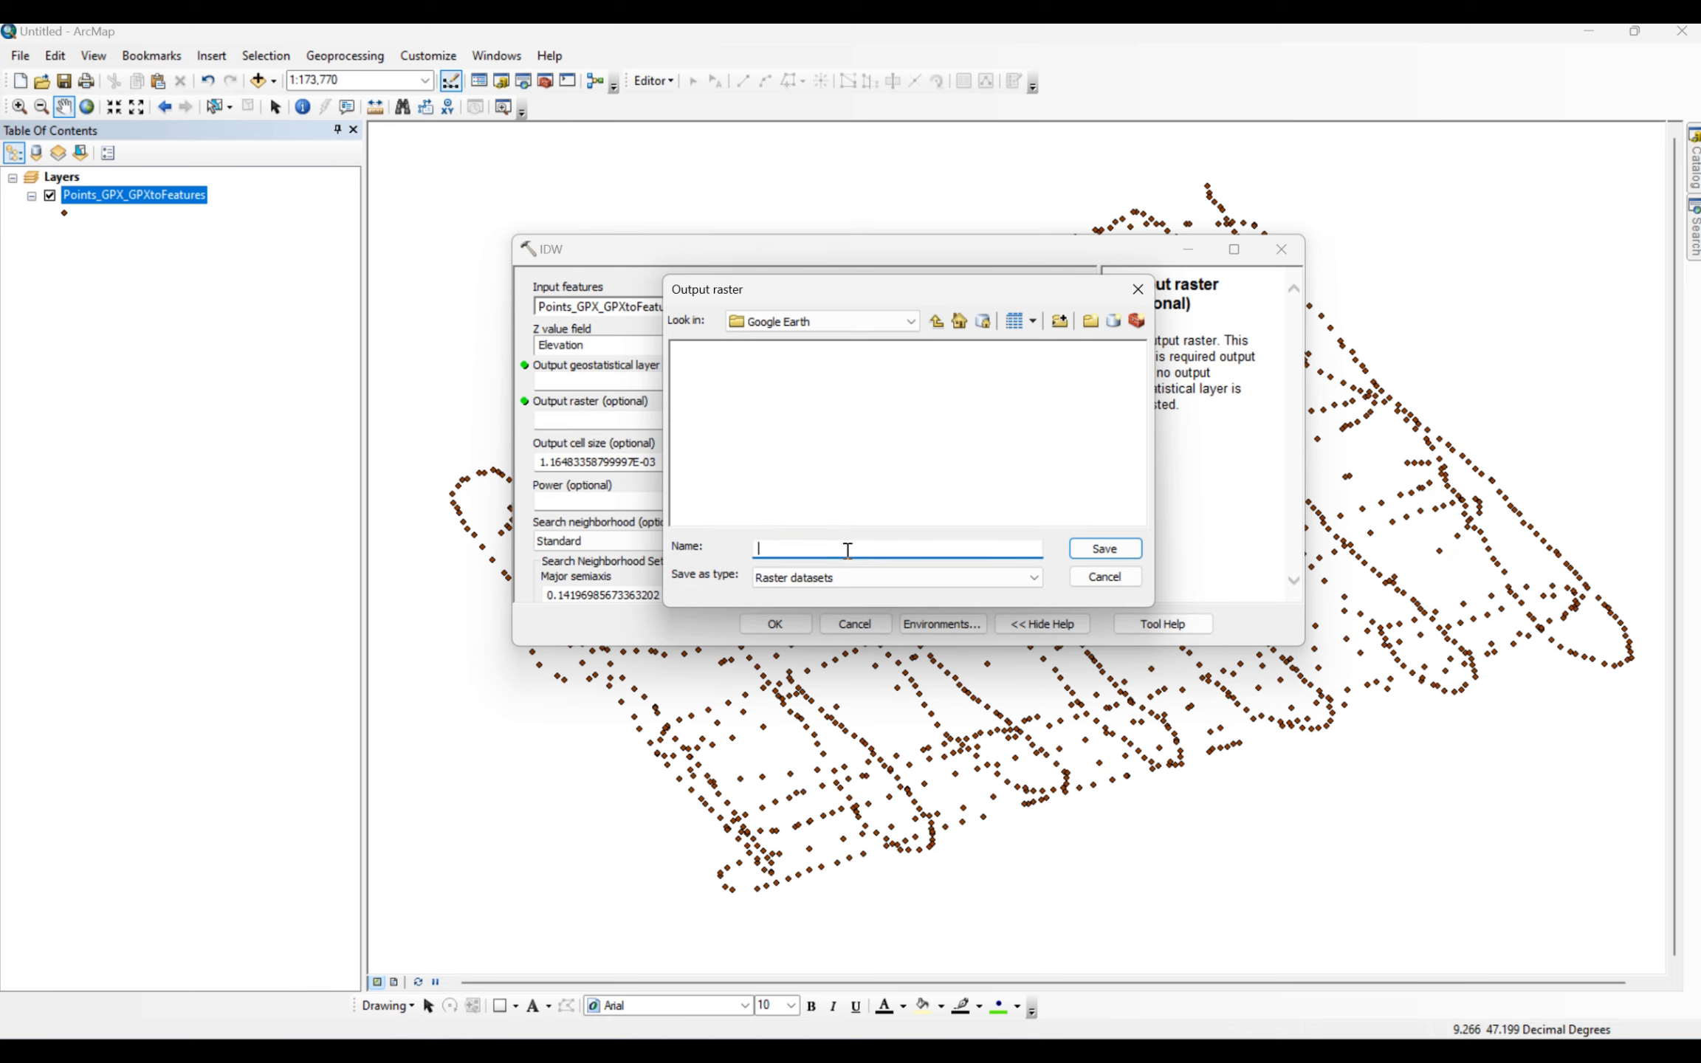
pyautogui.write('IDW')
pyautogui.click(1119, 550)
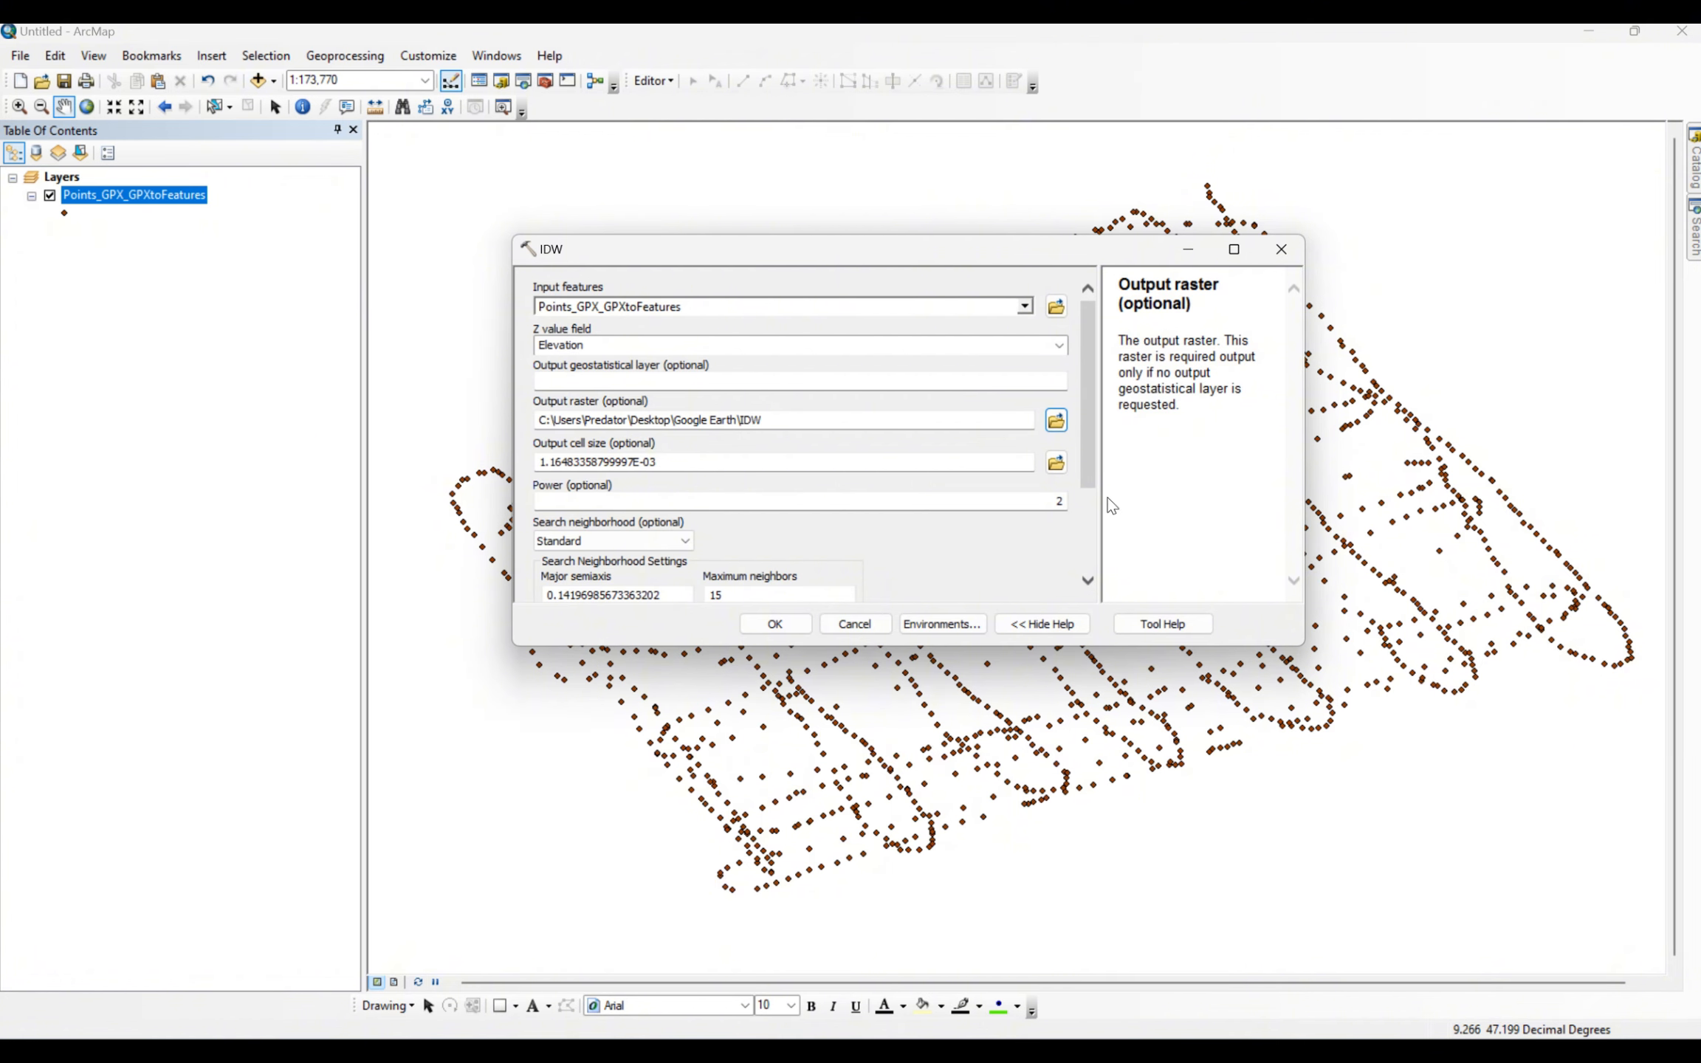
pyautogui.scroll(-3, 1019, 499)
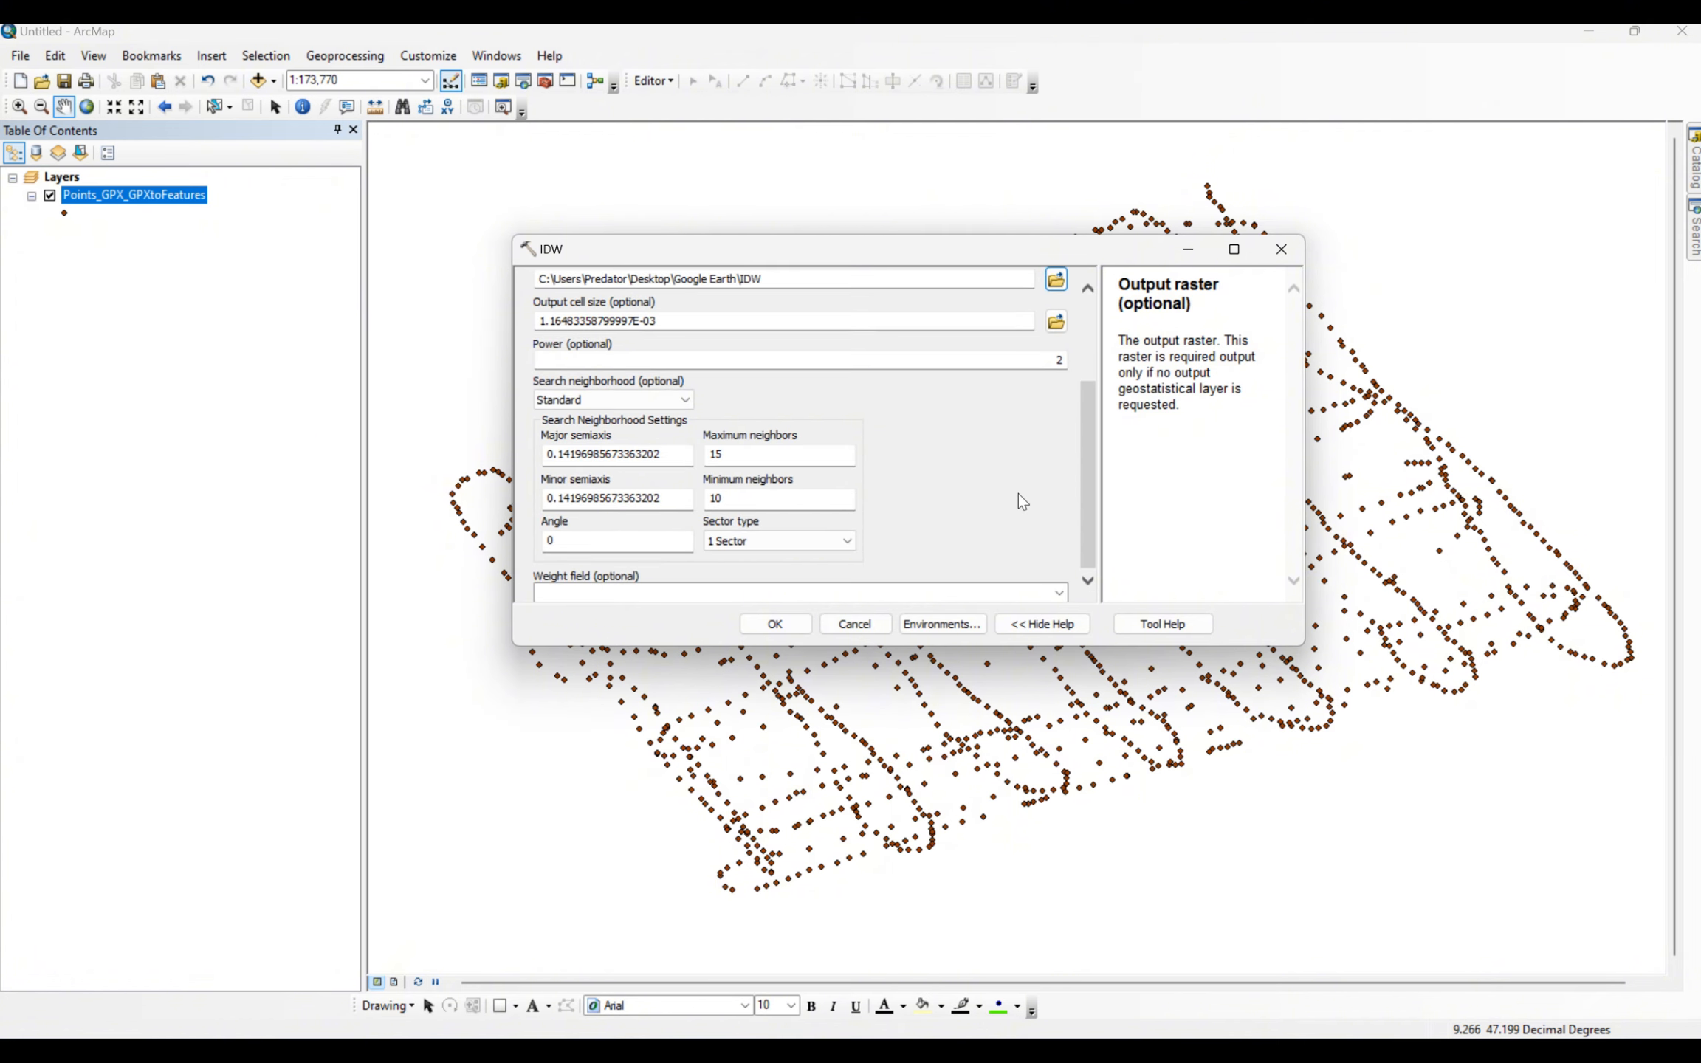
pyautogui.scroll(3, 1018, 493)
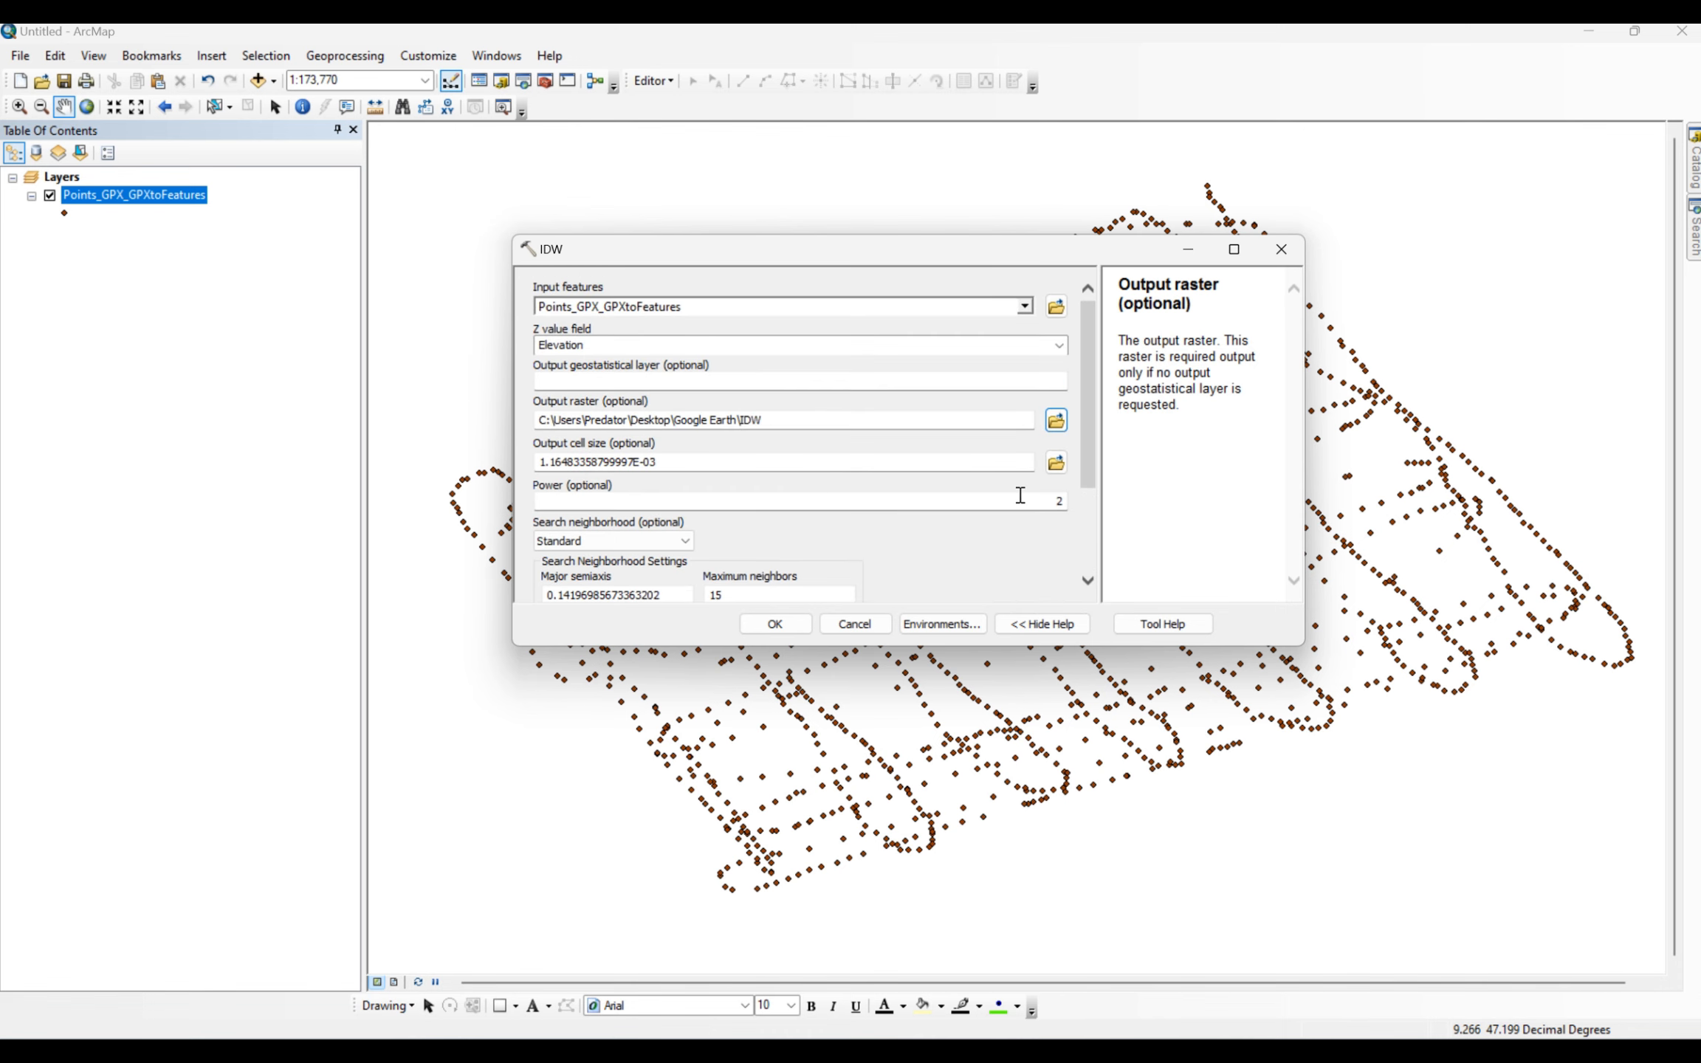
pyautogui.click(774, 623)
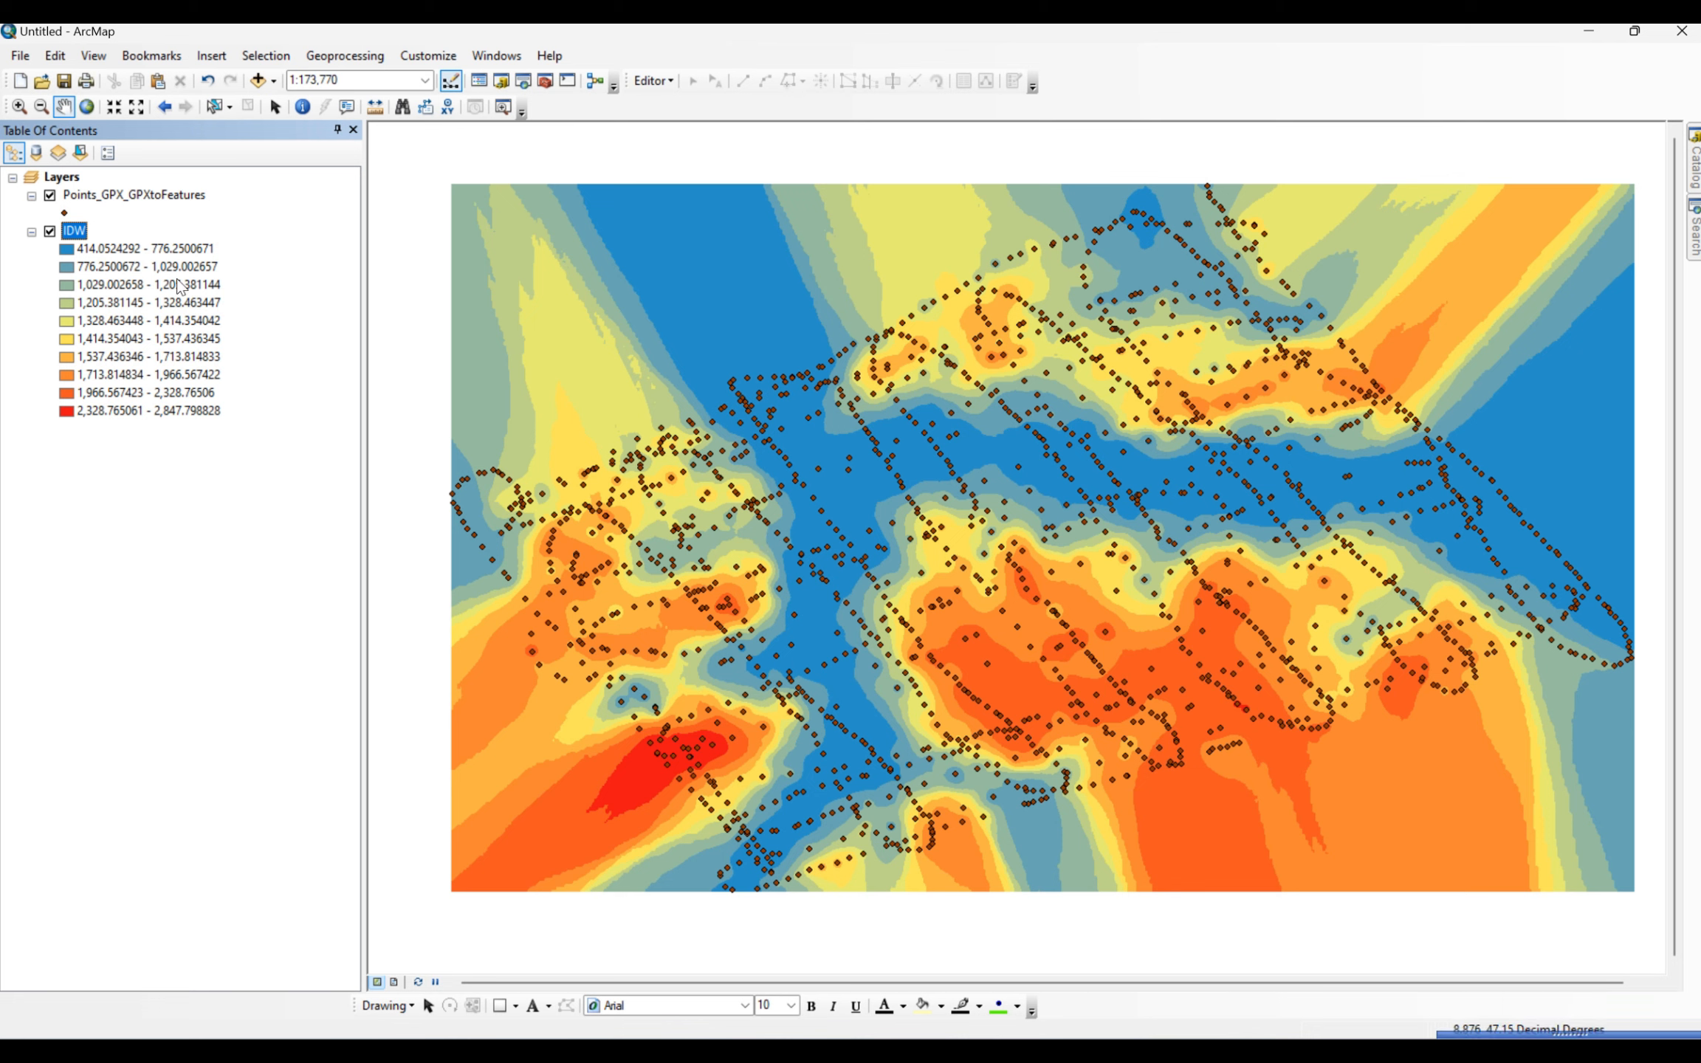
# - Open the IDW layer's symbology properties and apply the Stretched display to the raster
pyautogui.rightClick(83, 238)
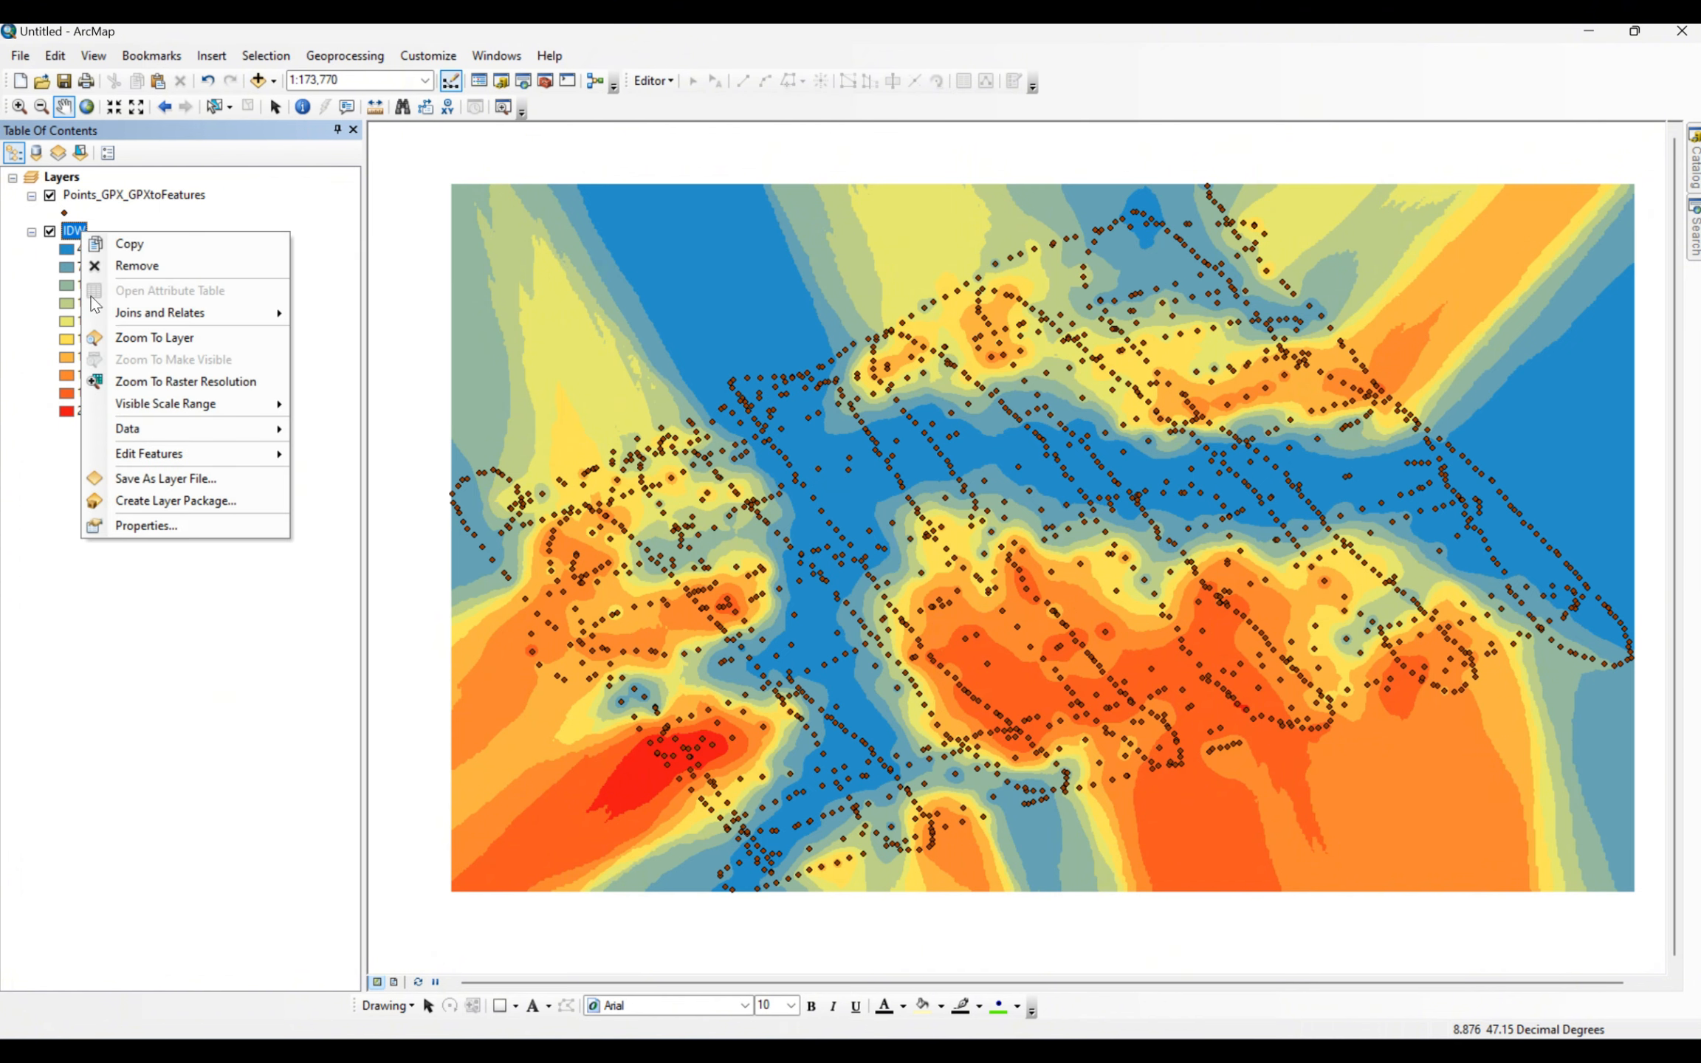
pyautogui.click(81, 525)
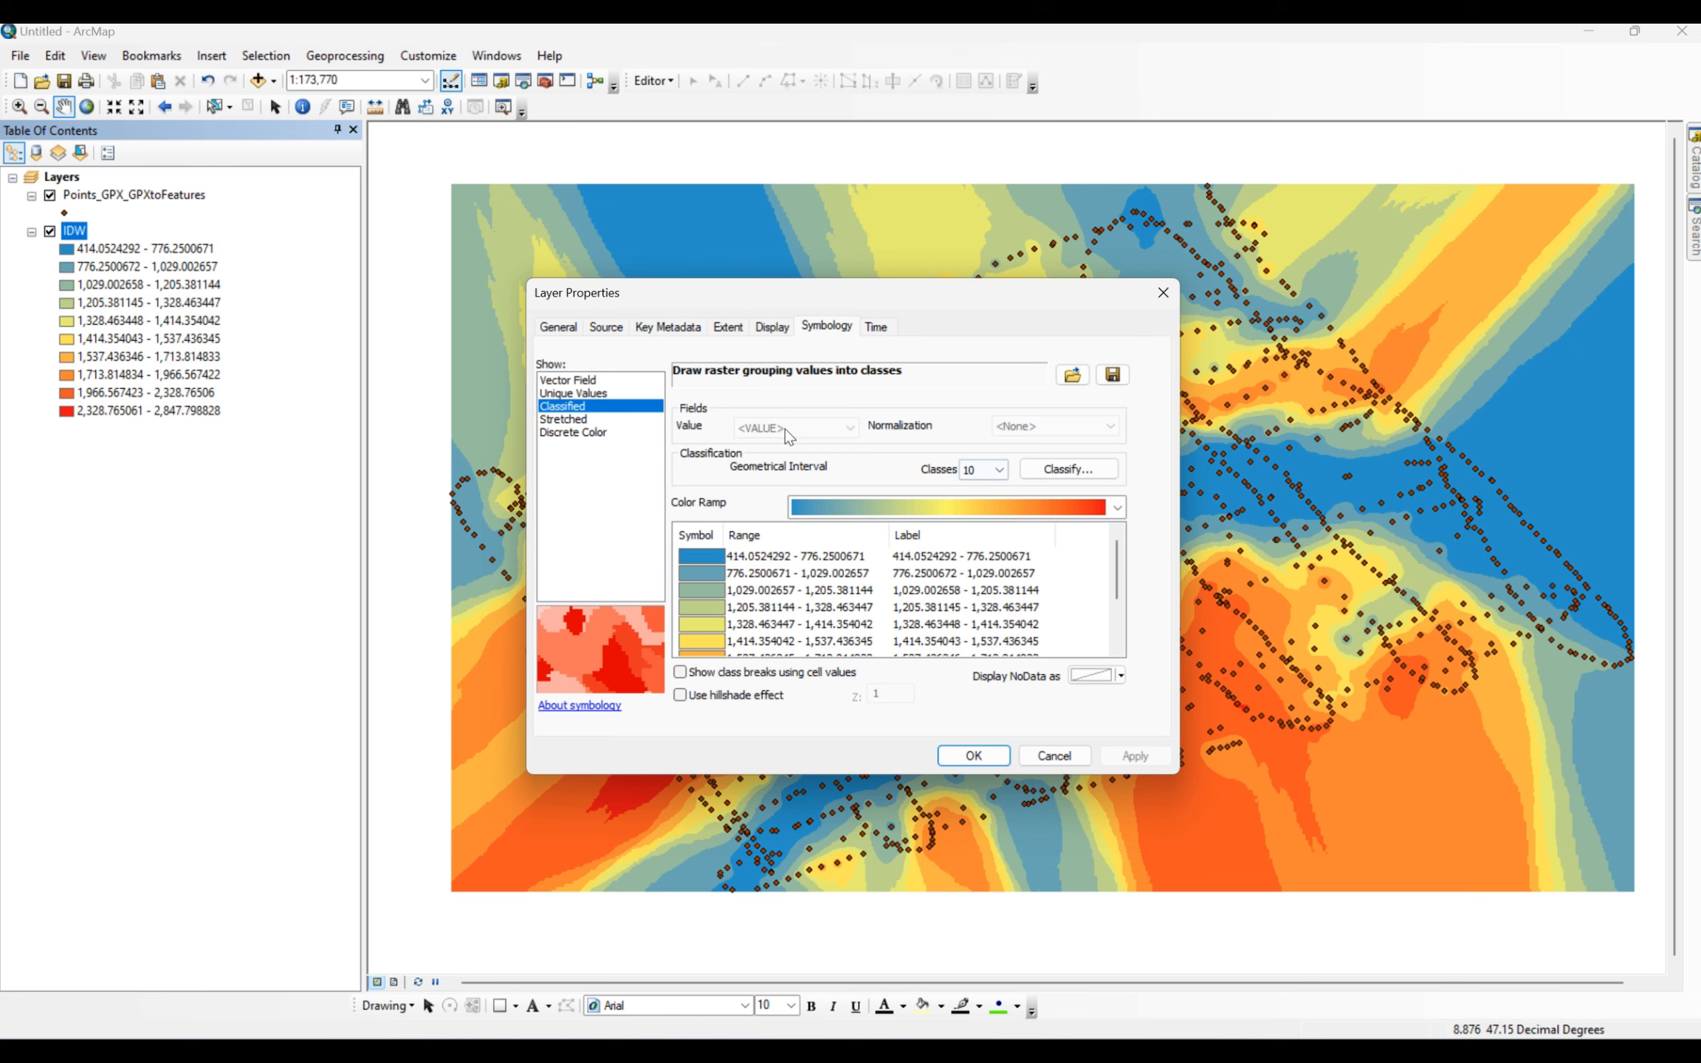
pyautogui.click(590, 420)
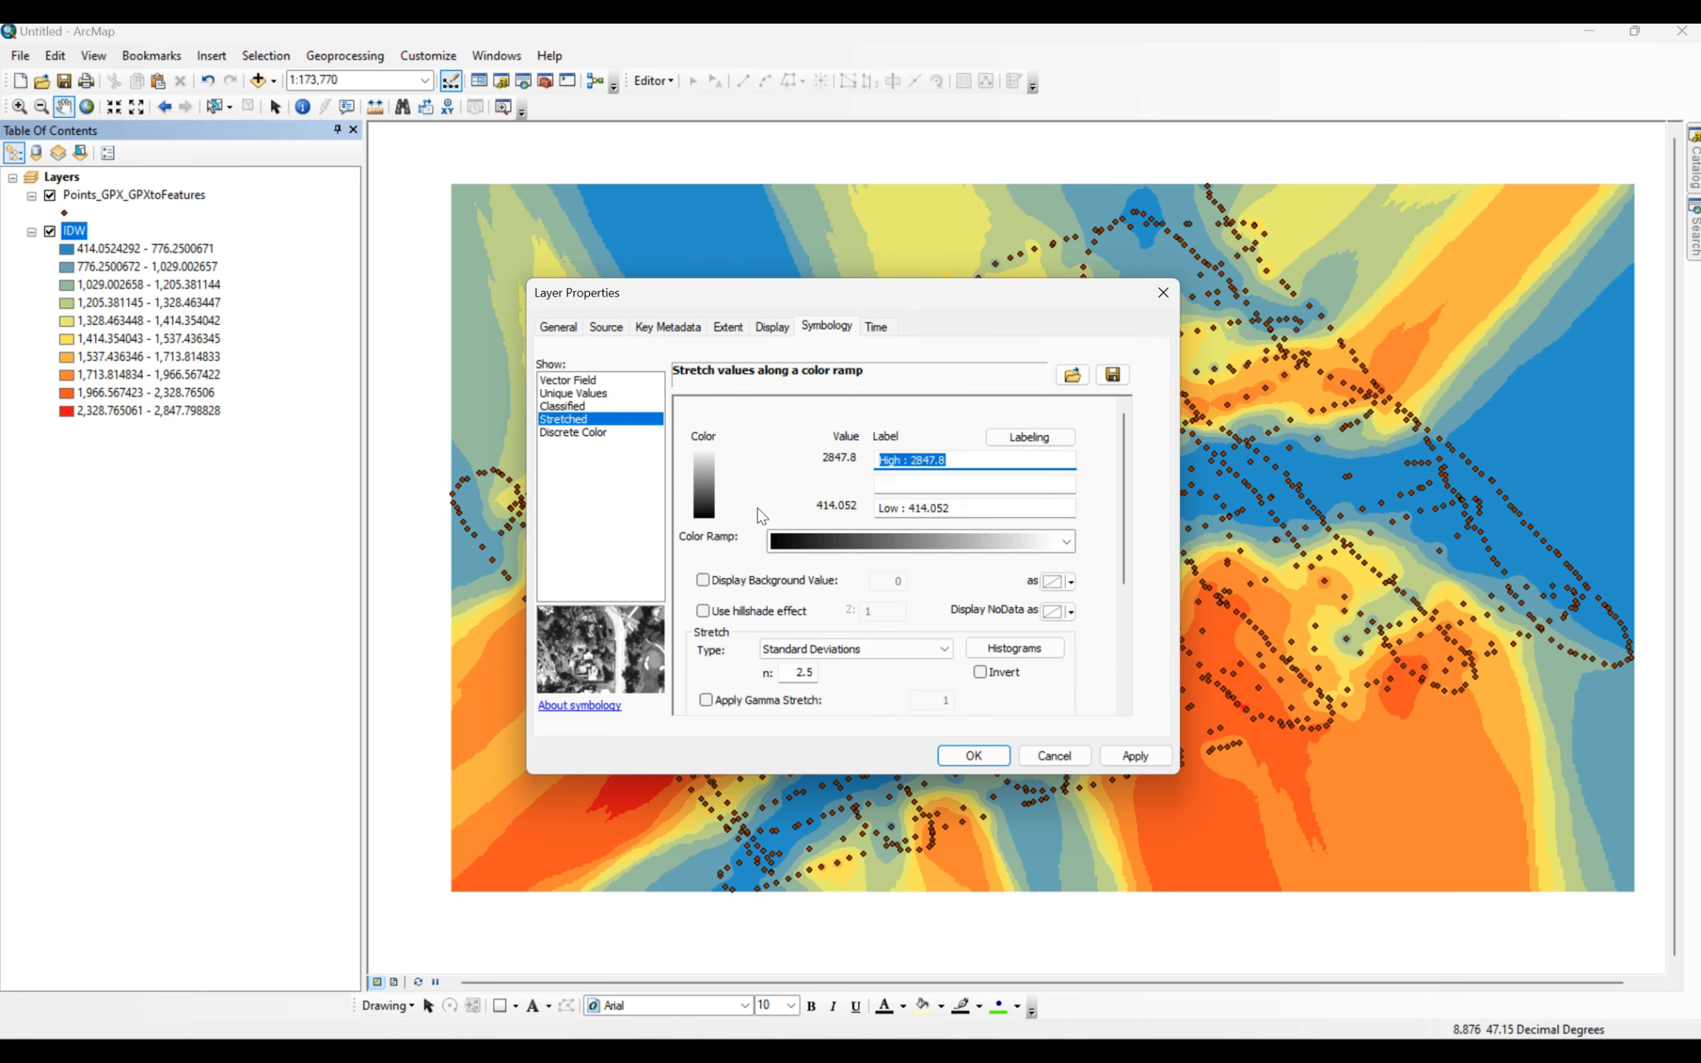
pyautogui.click(1113, 764)
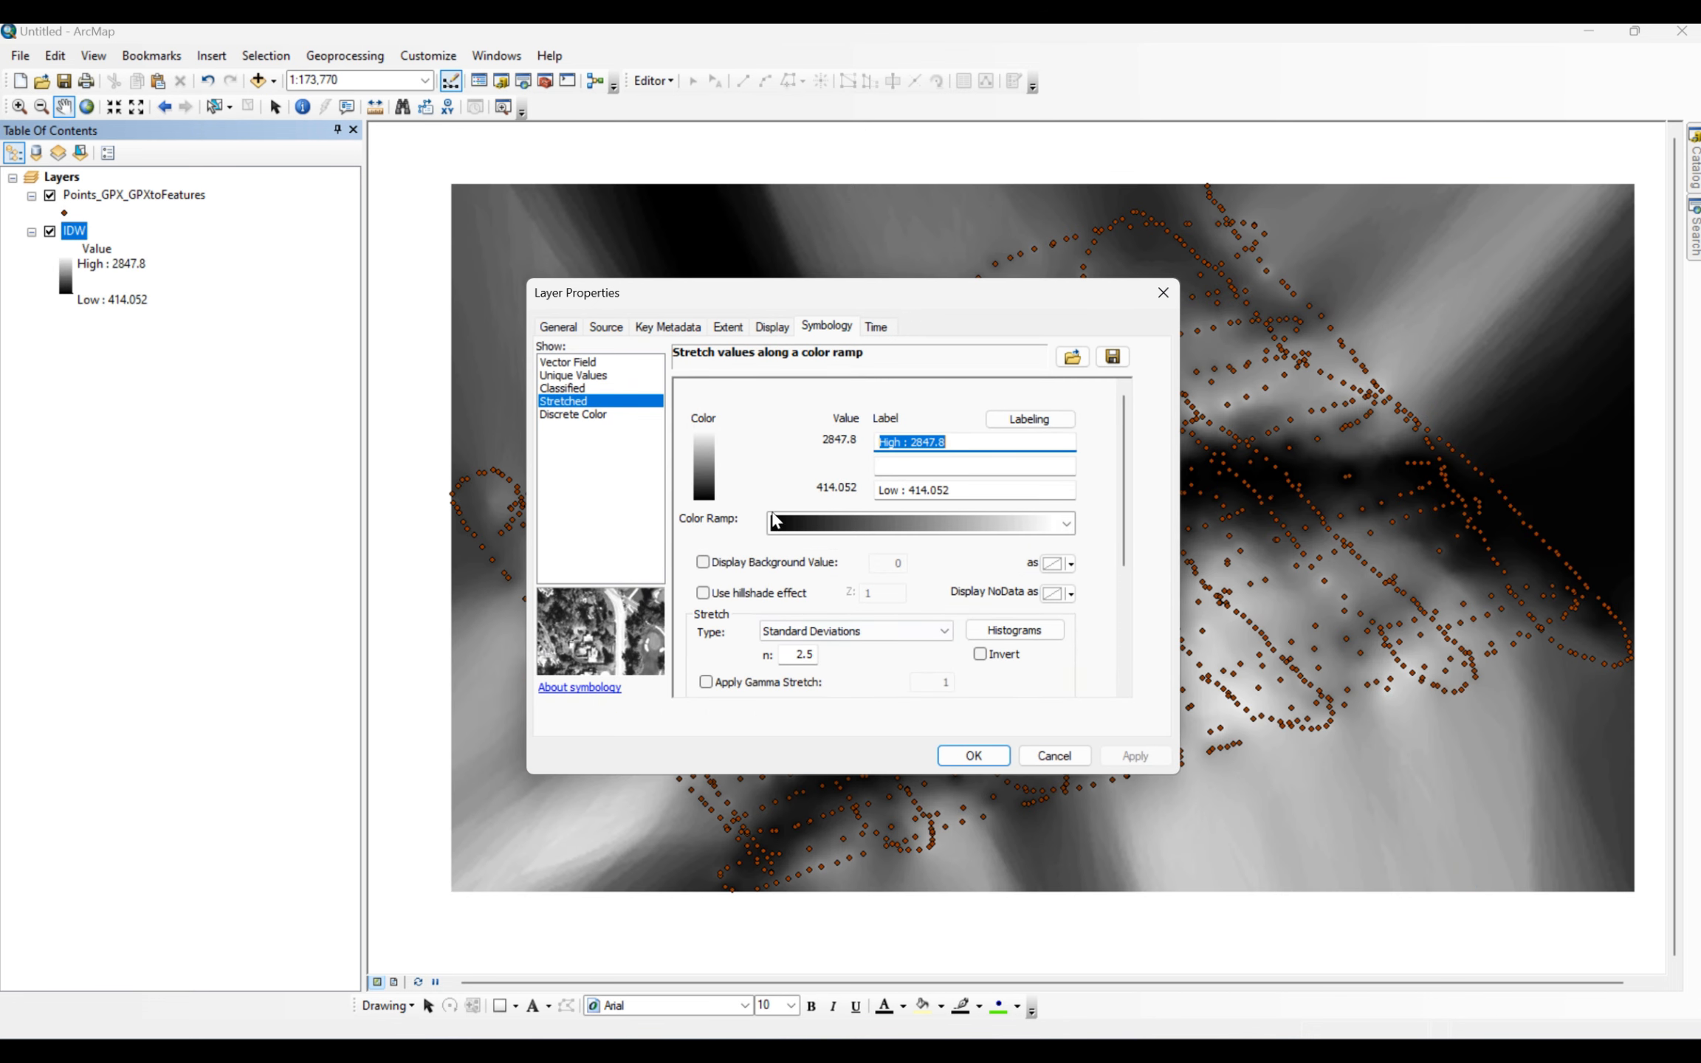
# - Display the IDW raster as Classified with 5 classes and the elevation-style color ramp running from light blue through green and brown to white
pyautogui.click(582, 389)
pyautogui.click(989, 451)
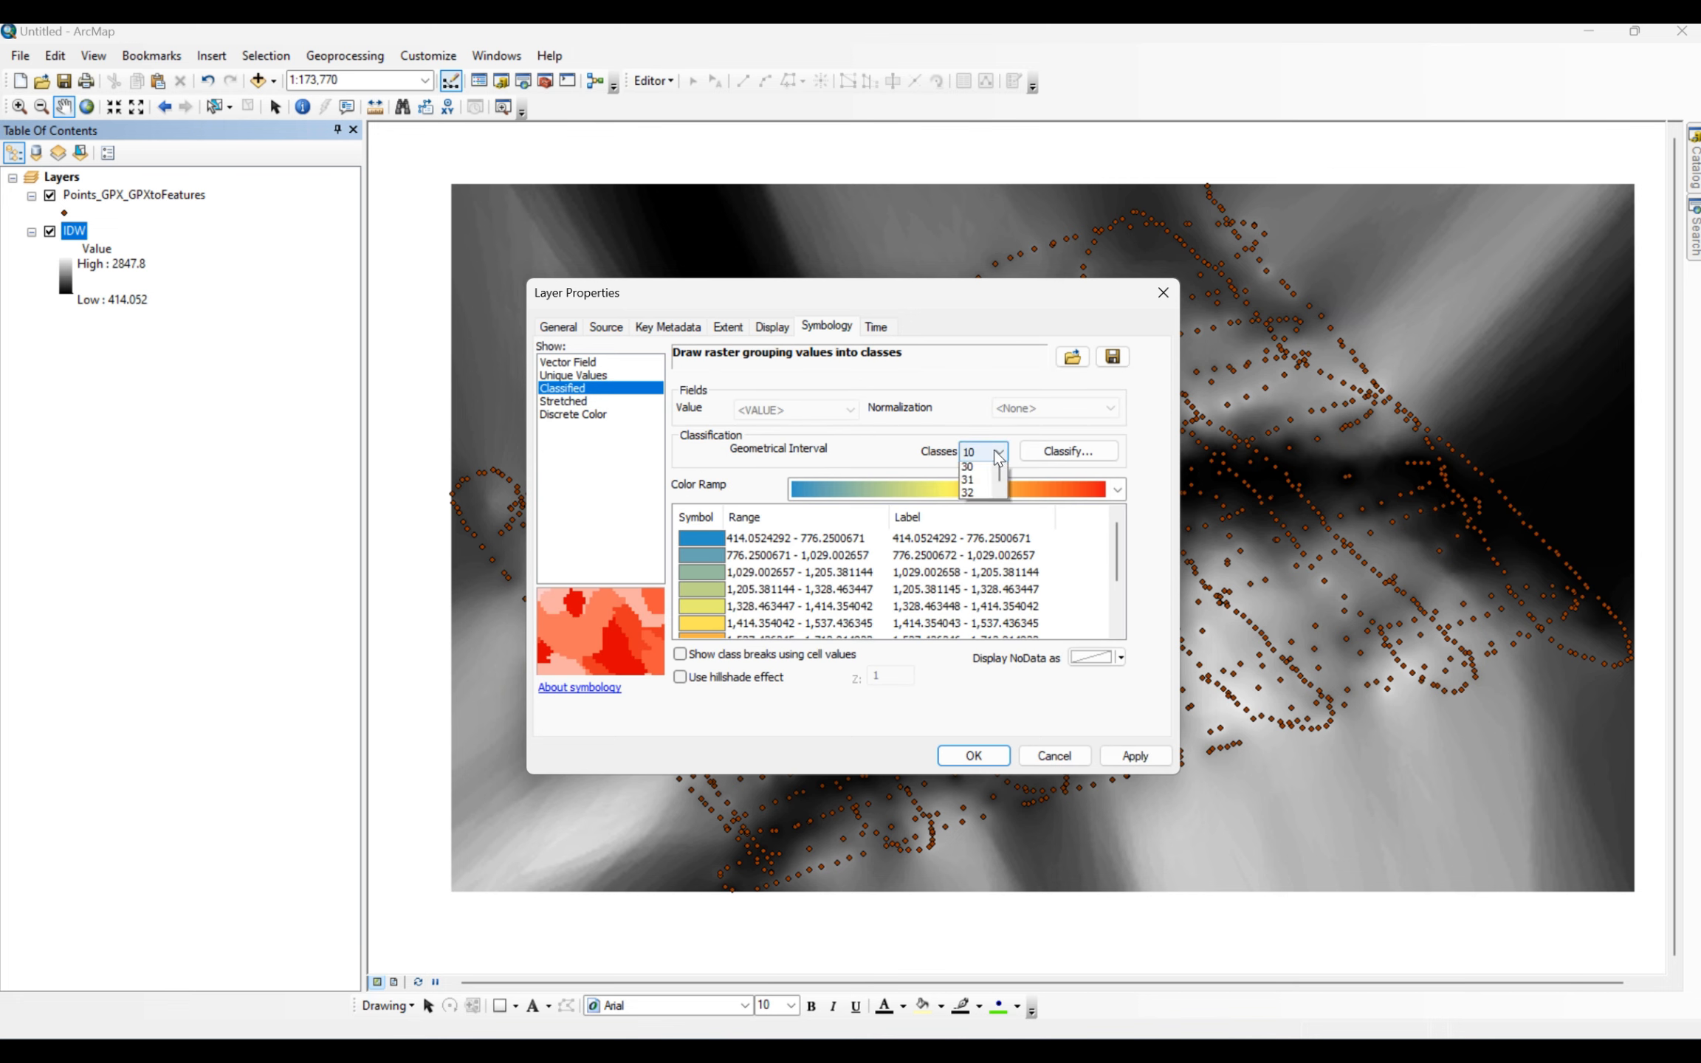
pyautogui.click(975, 491)
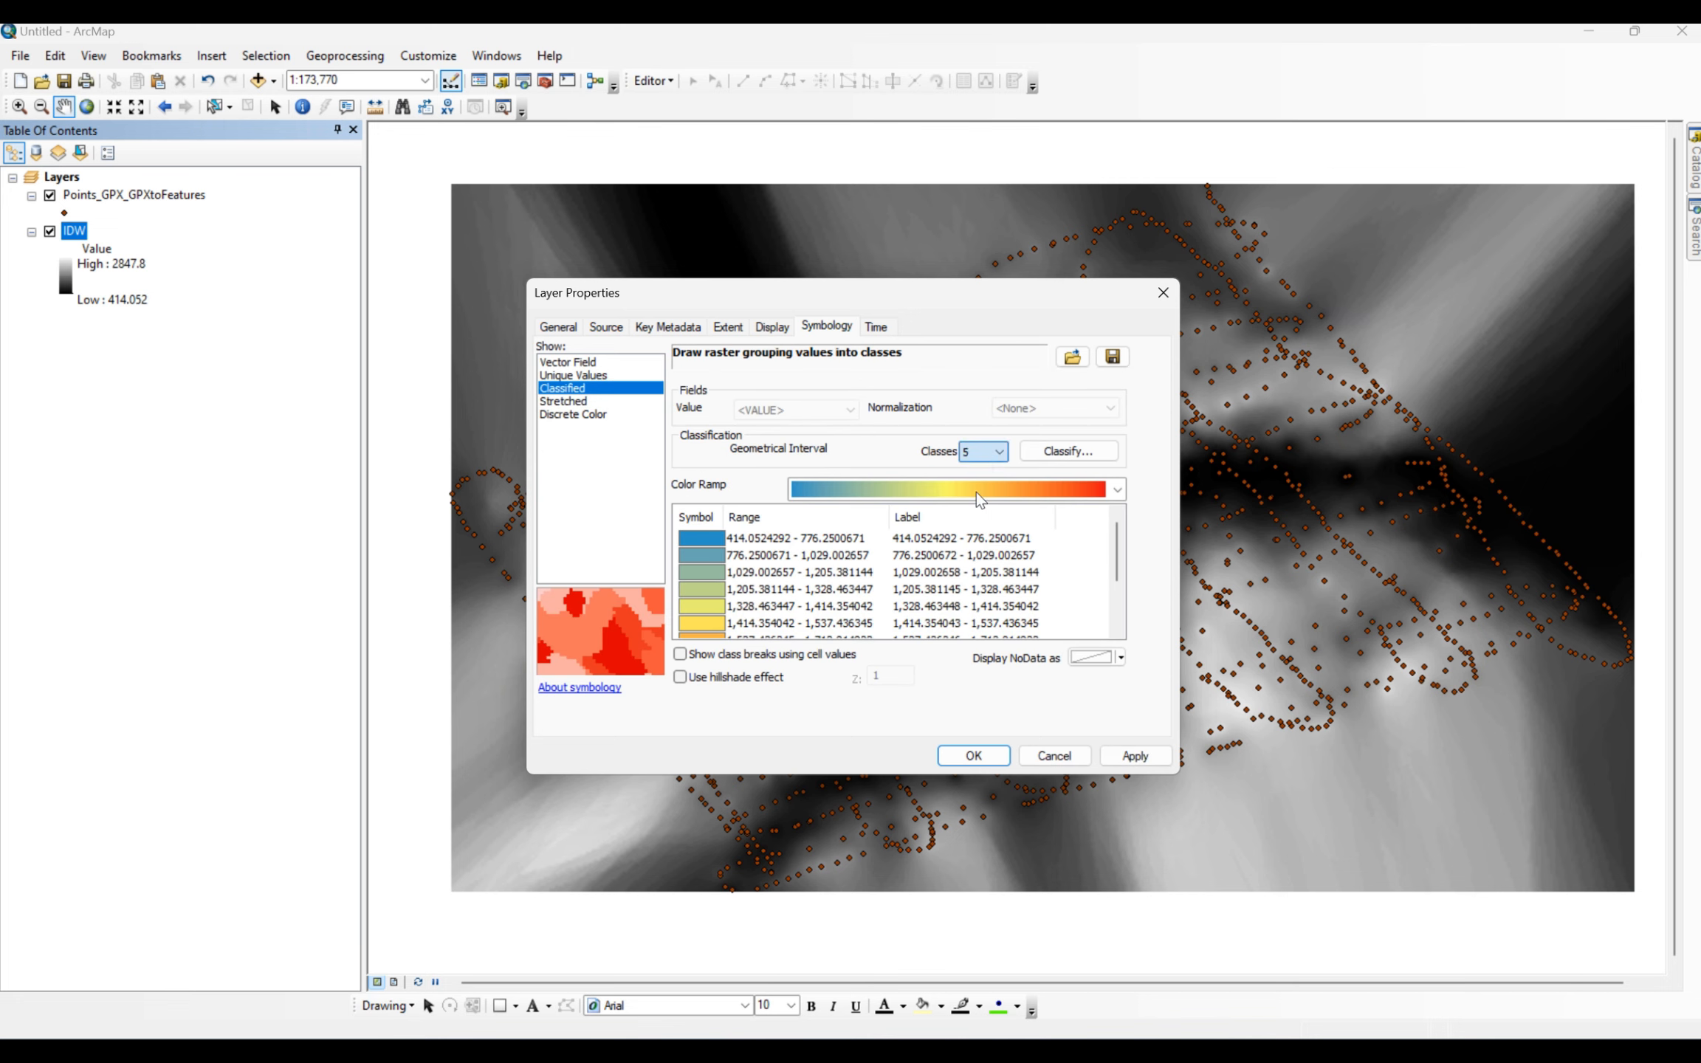
pyautogui.click(1120, 489)
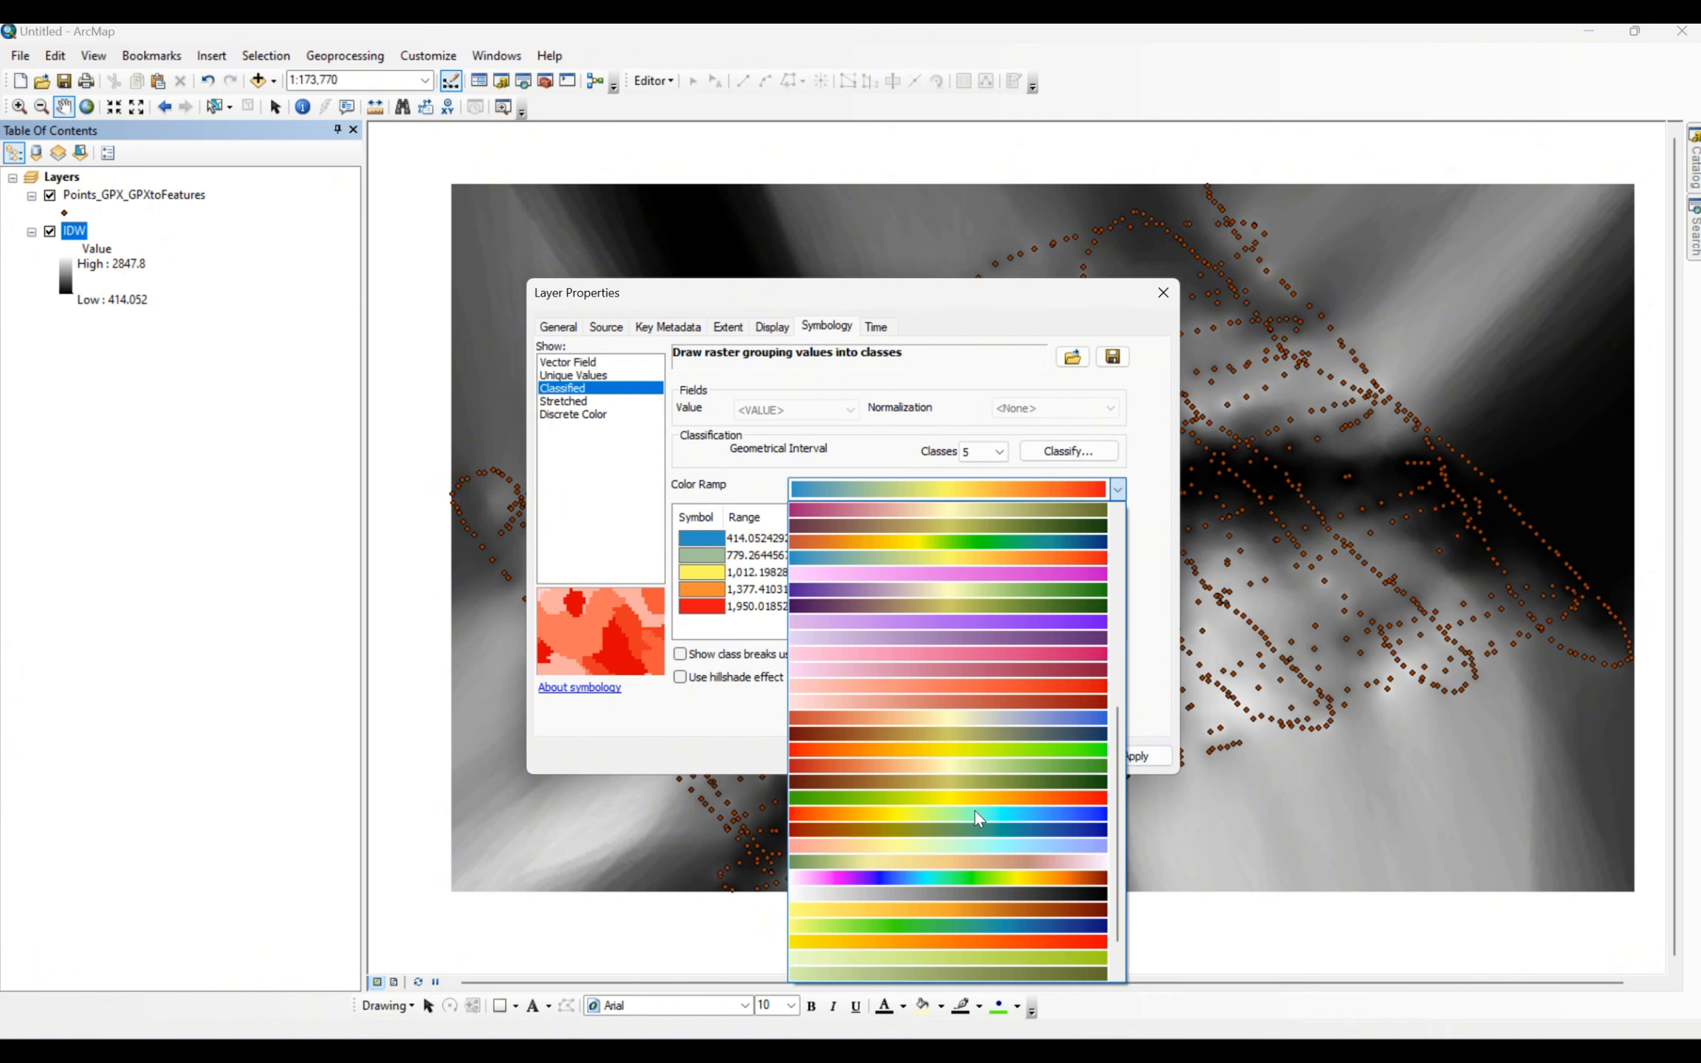
pyautogui.scroll(10, 974, 810)
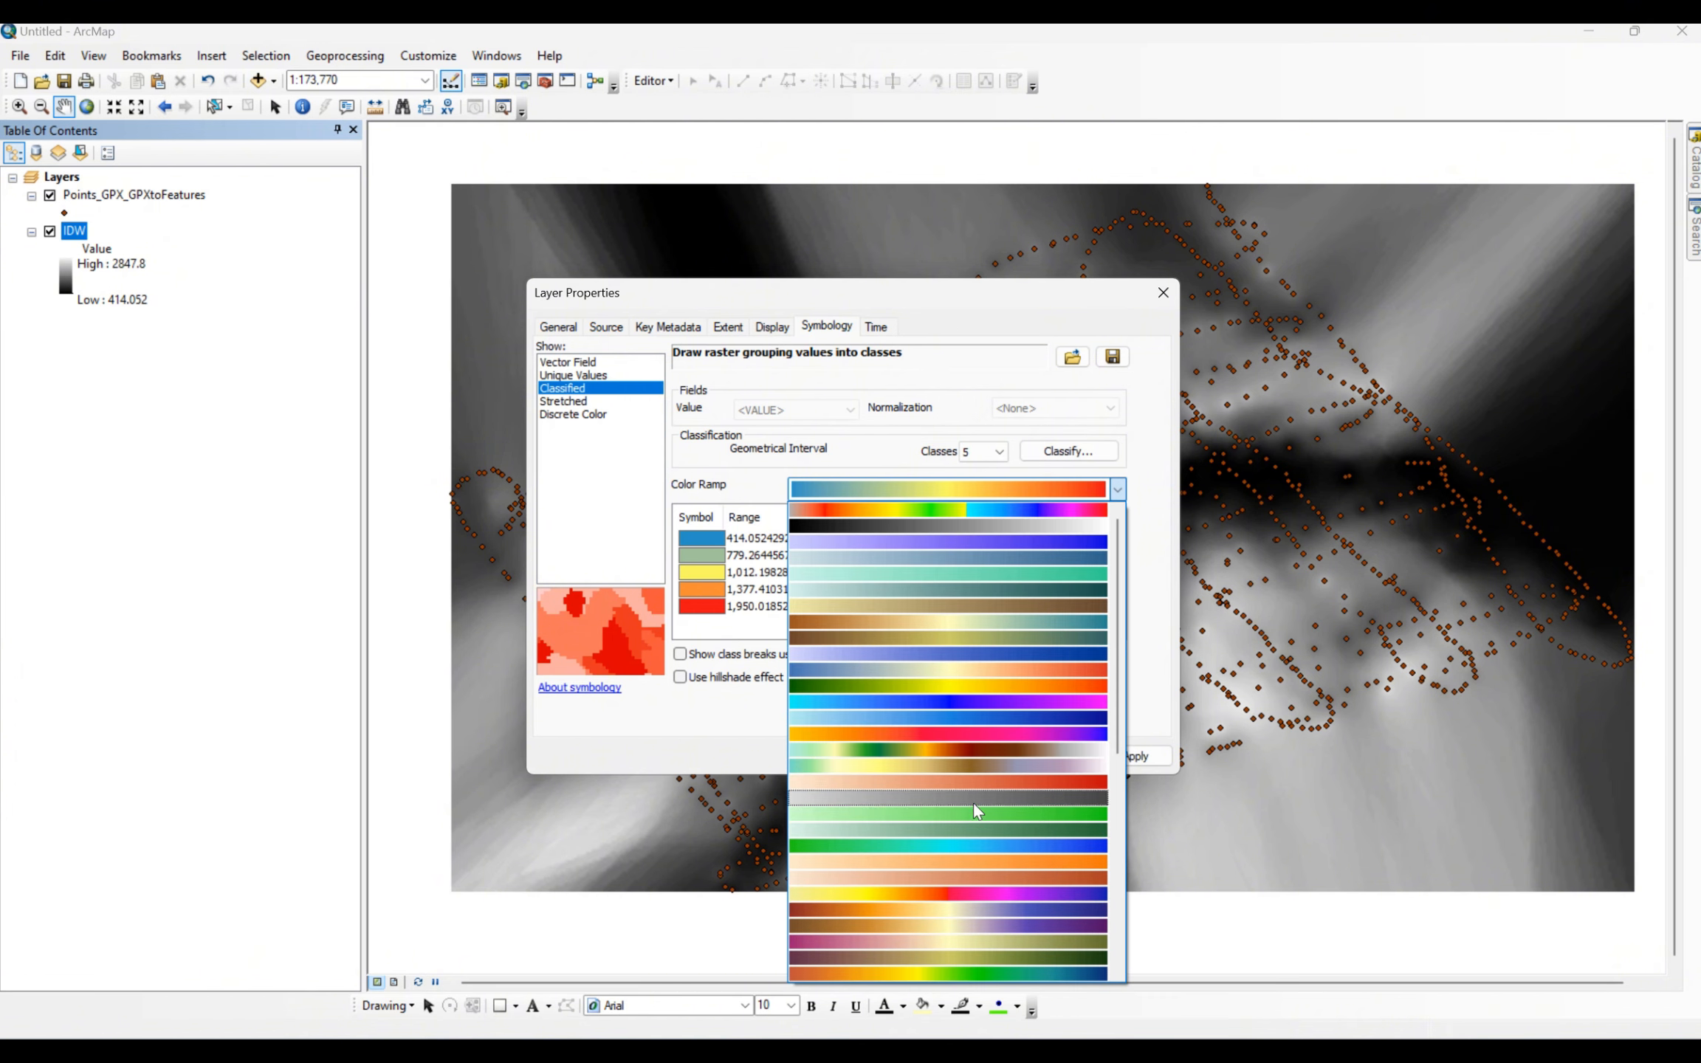
pyautogui.click(950, 746)
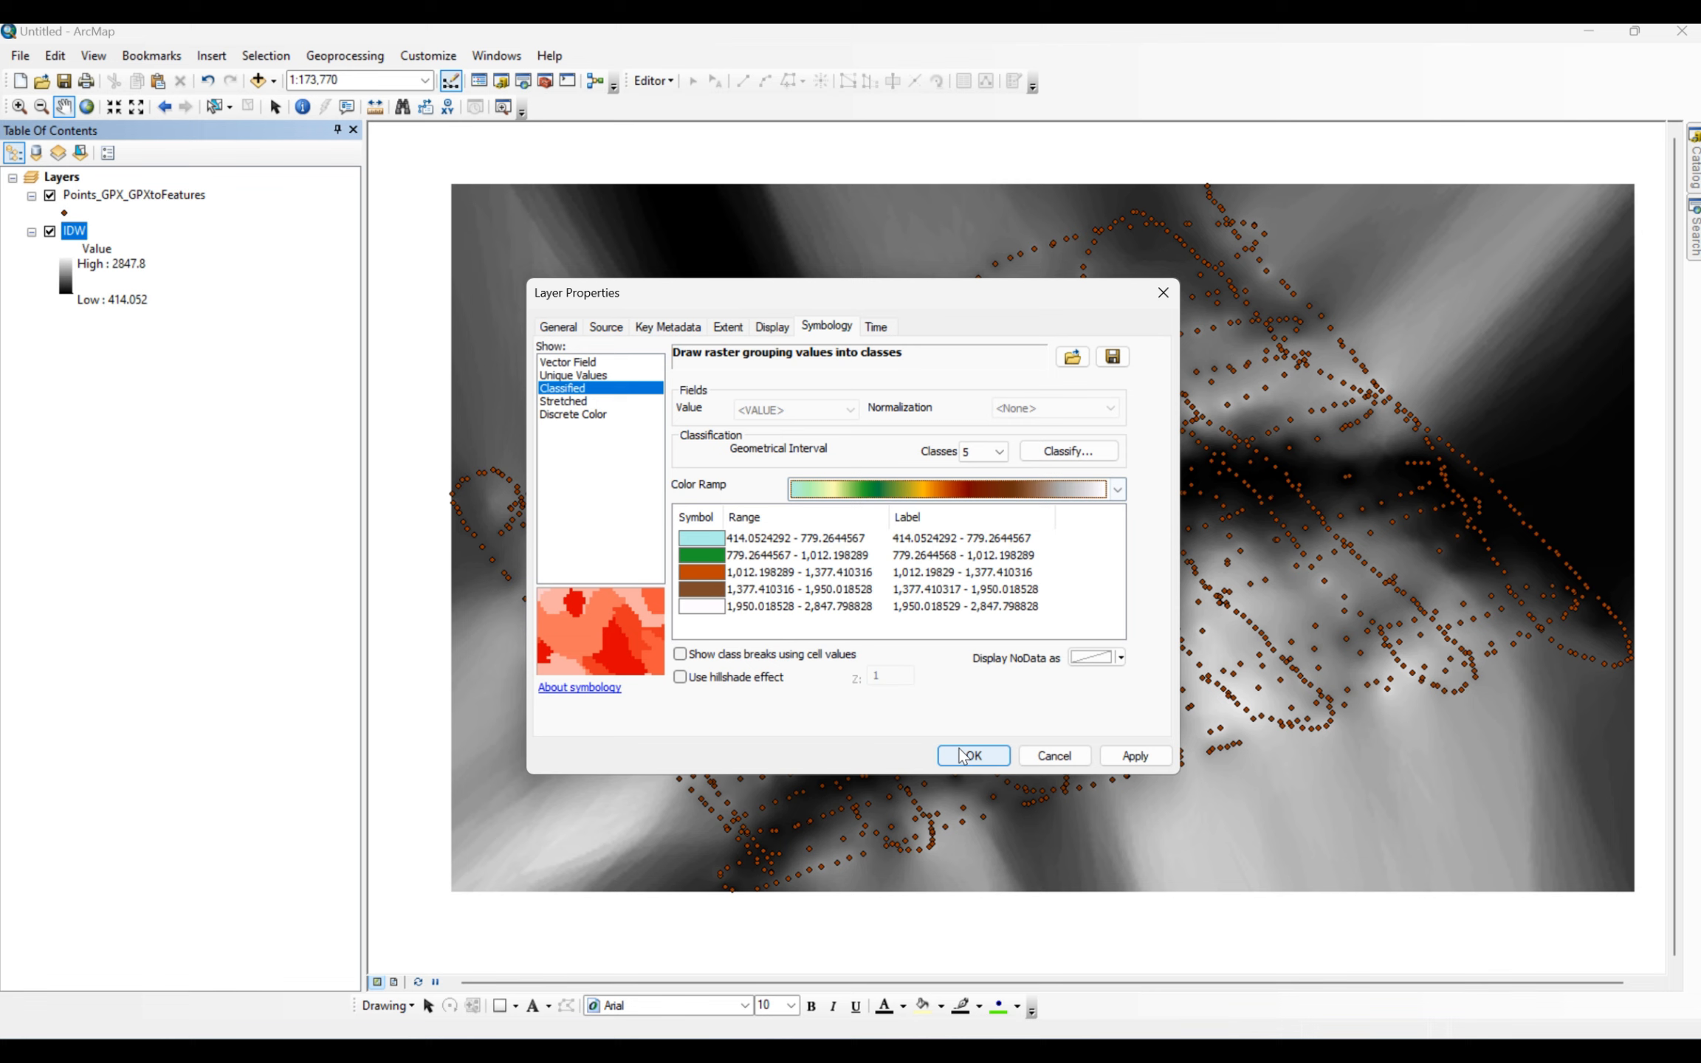
pyautogui.click(1135, 758)
pyautogui.click(1000, 760)
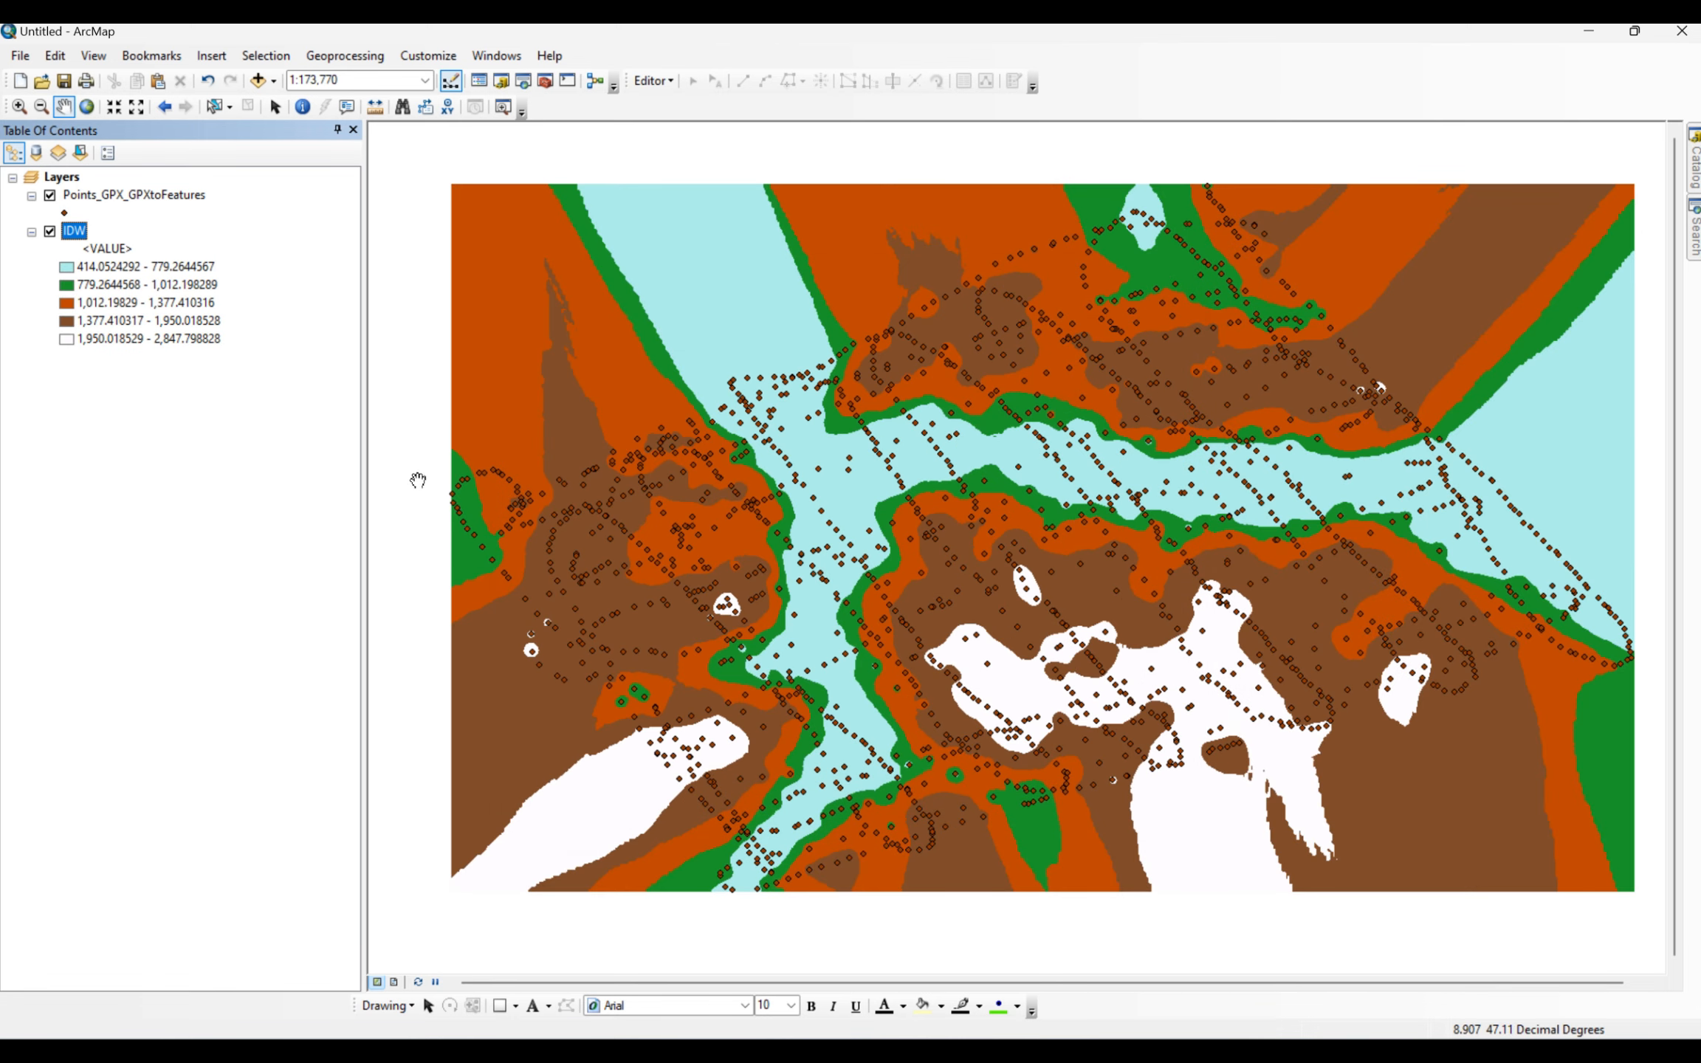
# - Enable the hillshade effect in the IDW layer's symbology and hide the Points_GPX_GPXtoFeatures layer
pyautogui.rightClick(91, 232)
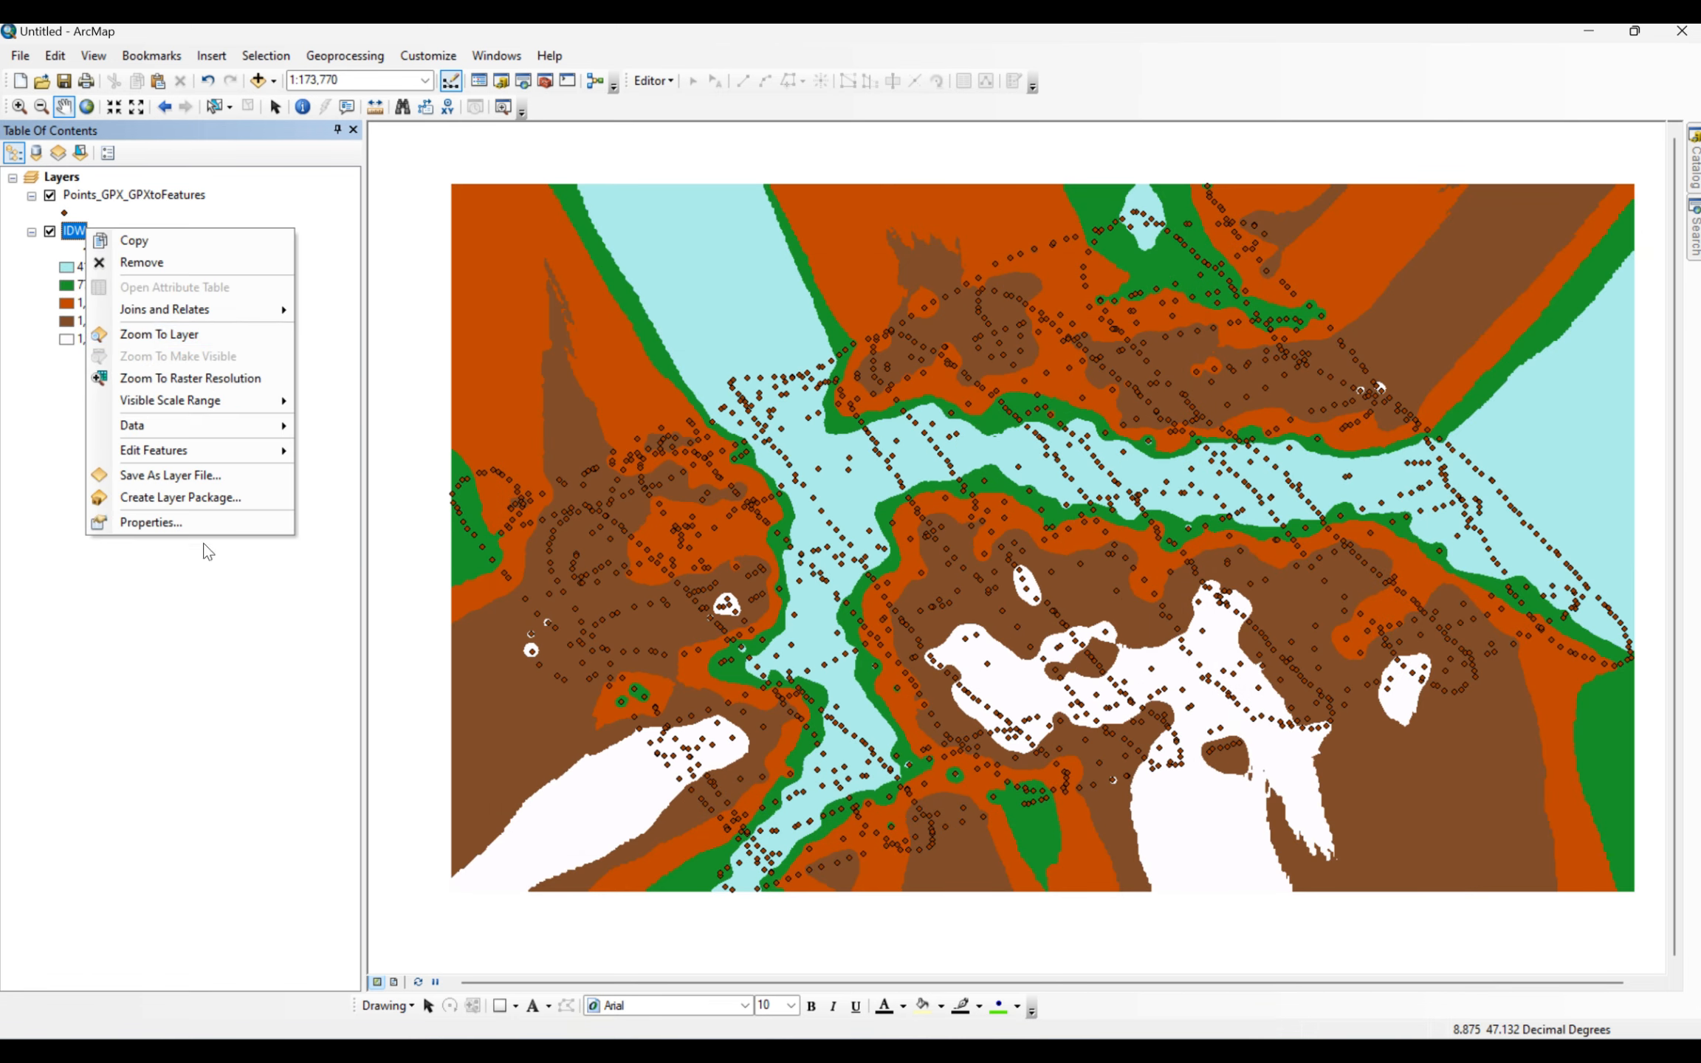
pyautogui.click(194, 522)
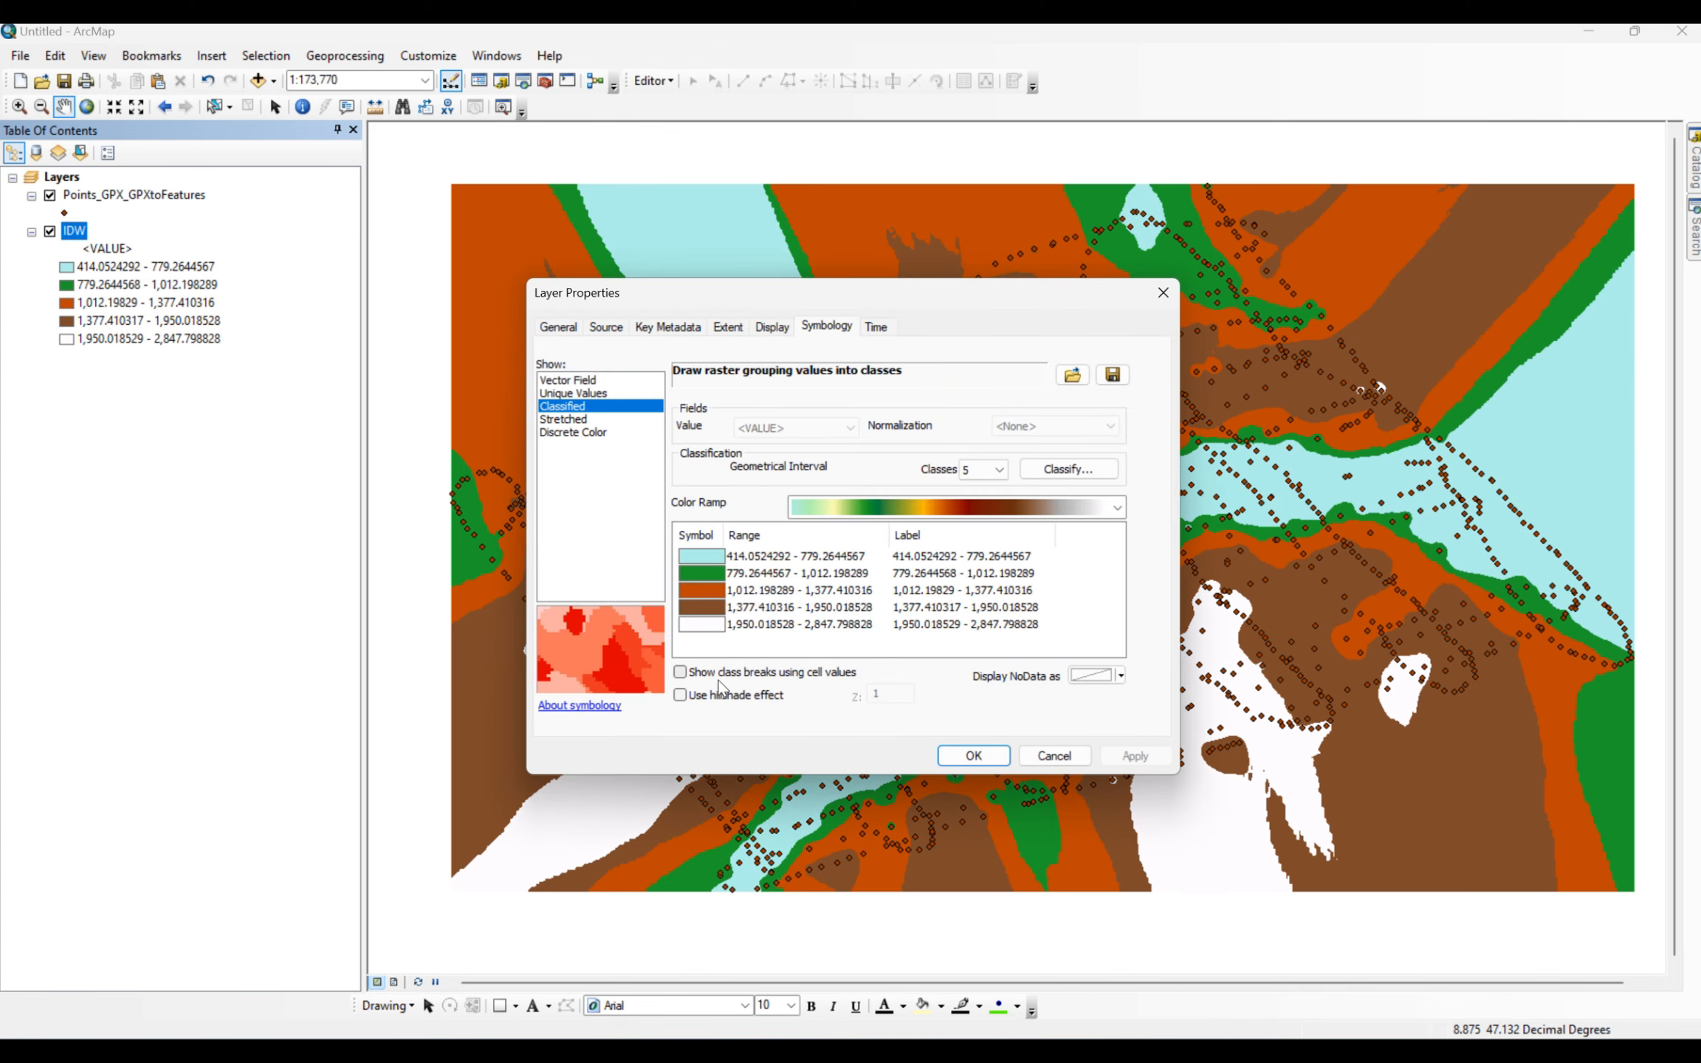
pyautogui.click(727, 701)
pyautogui.click(974, 755)
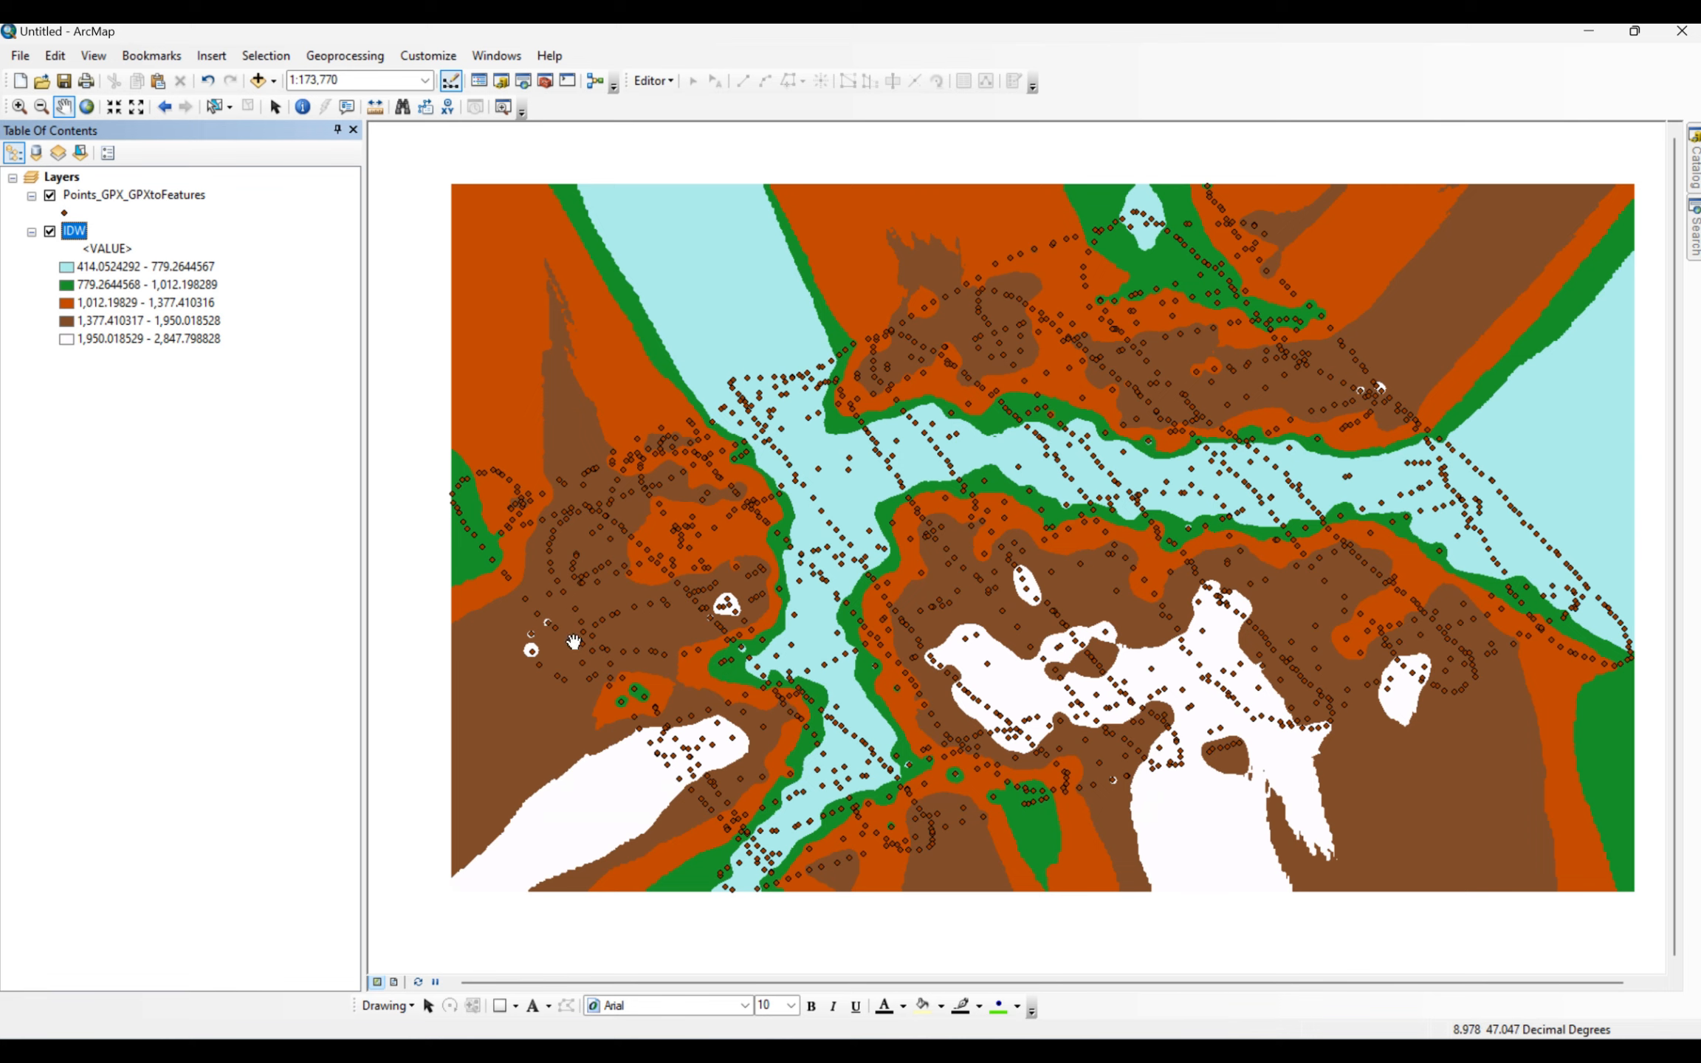
pyautogui.click(50, 196)
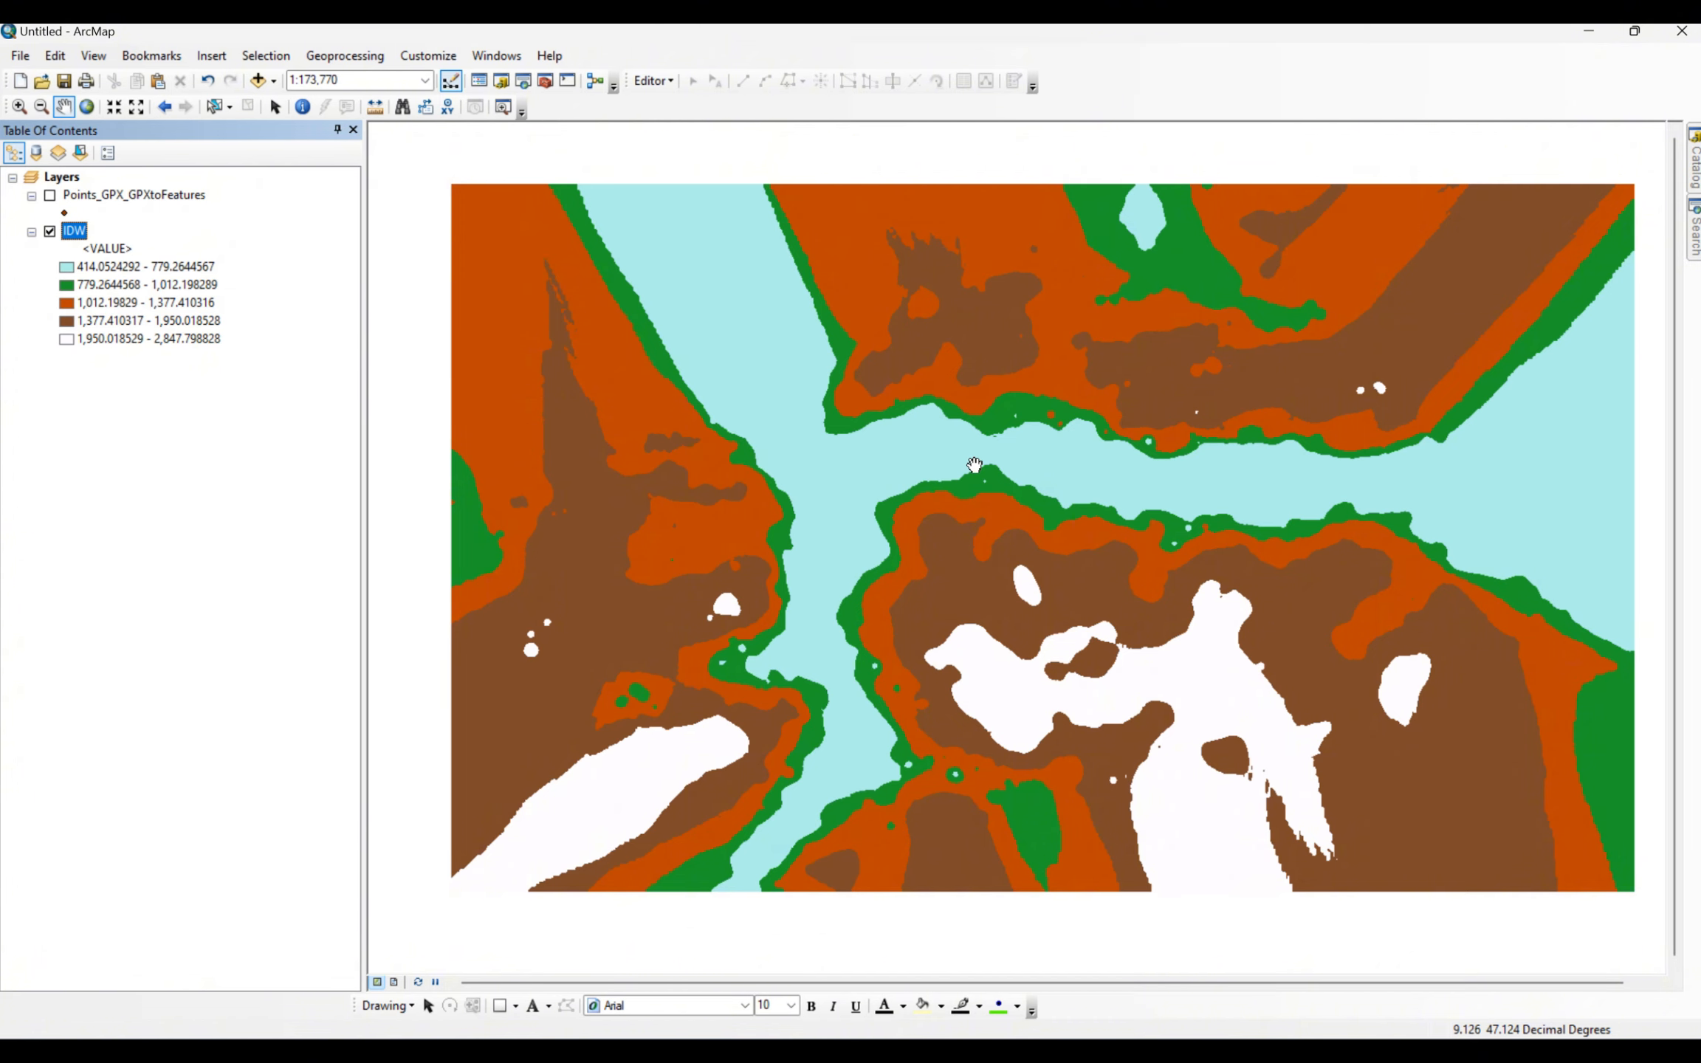
# - Search the tools for "contour (spatial analyst)" and open the Contour (Spatial Analyst) tool
pyautogui.click(1695, 244)
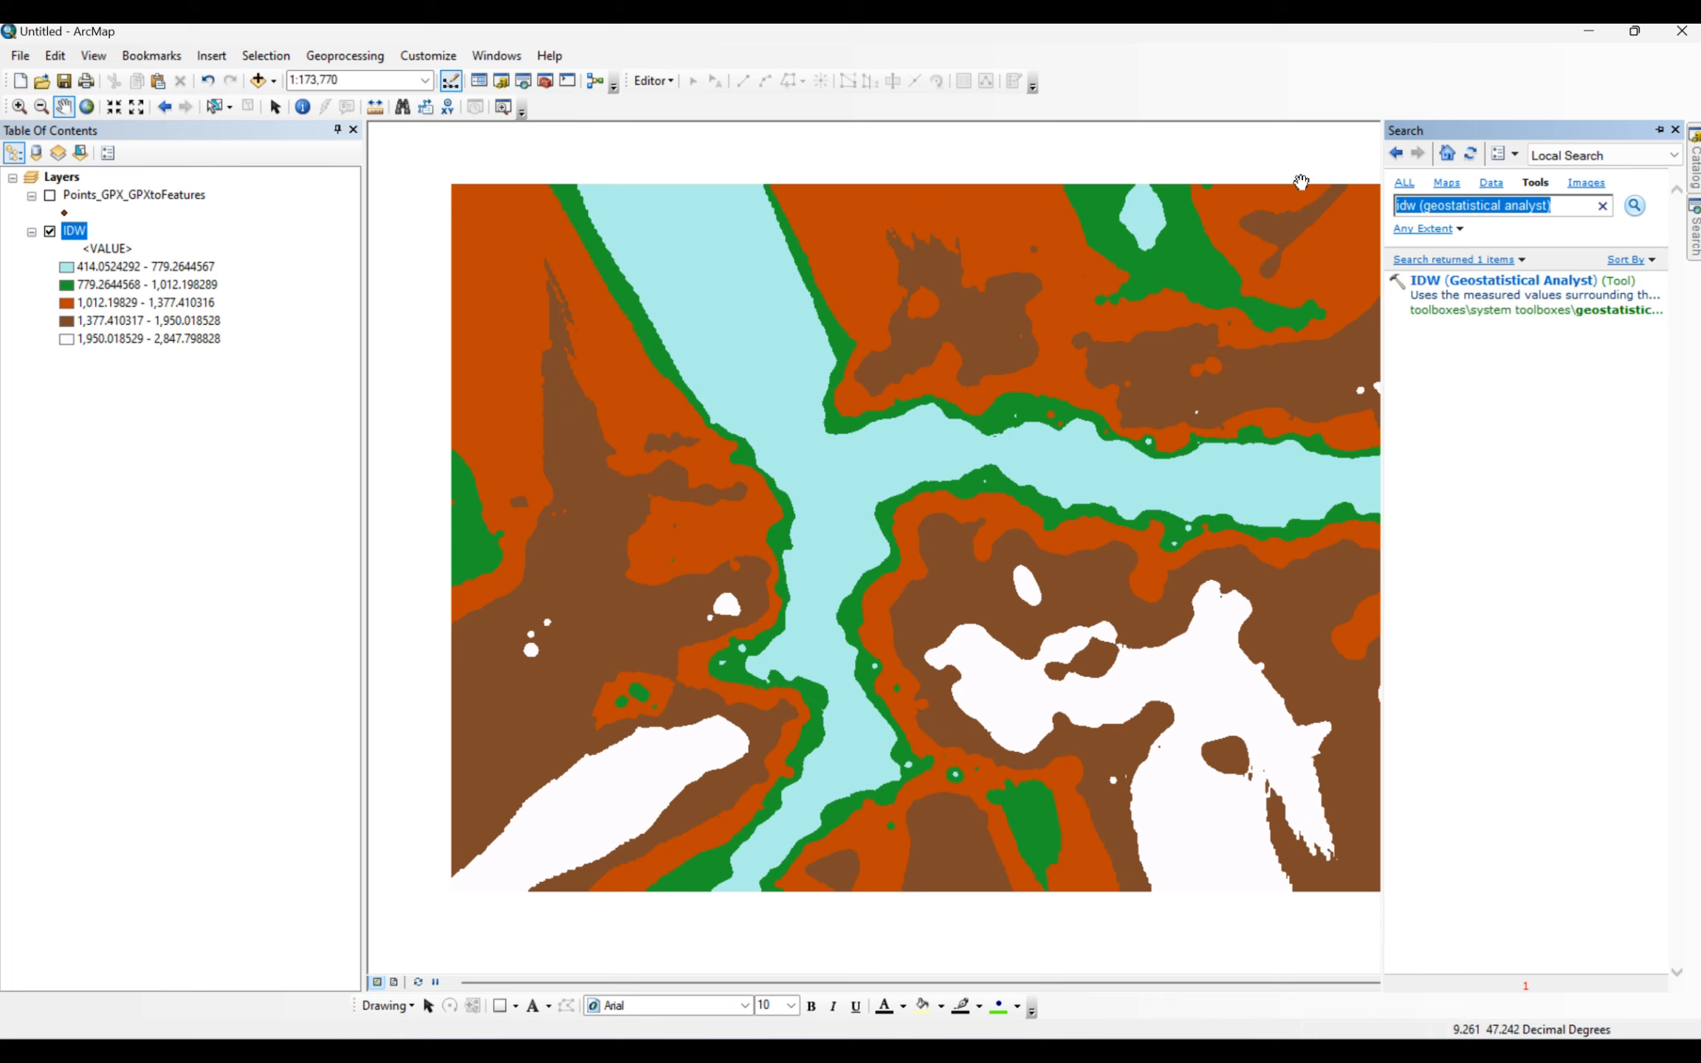
pyautogui.write('cont')
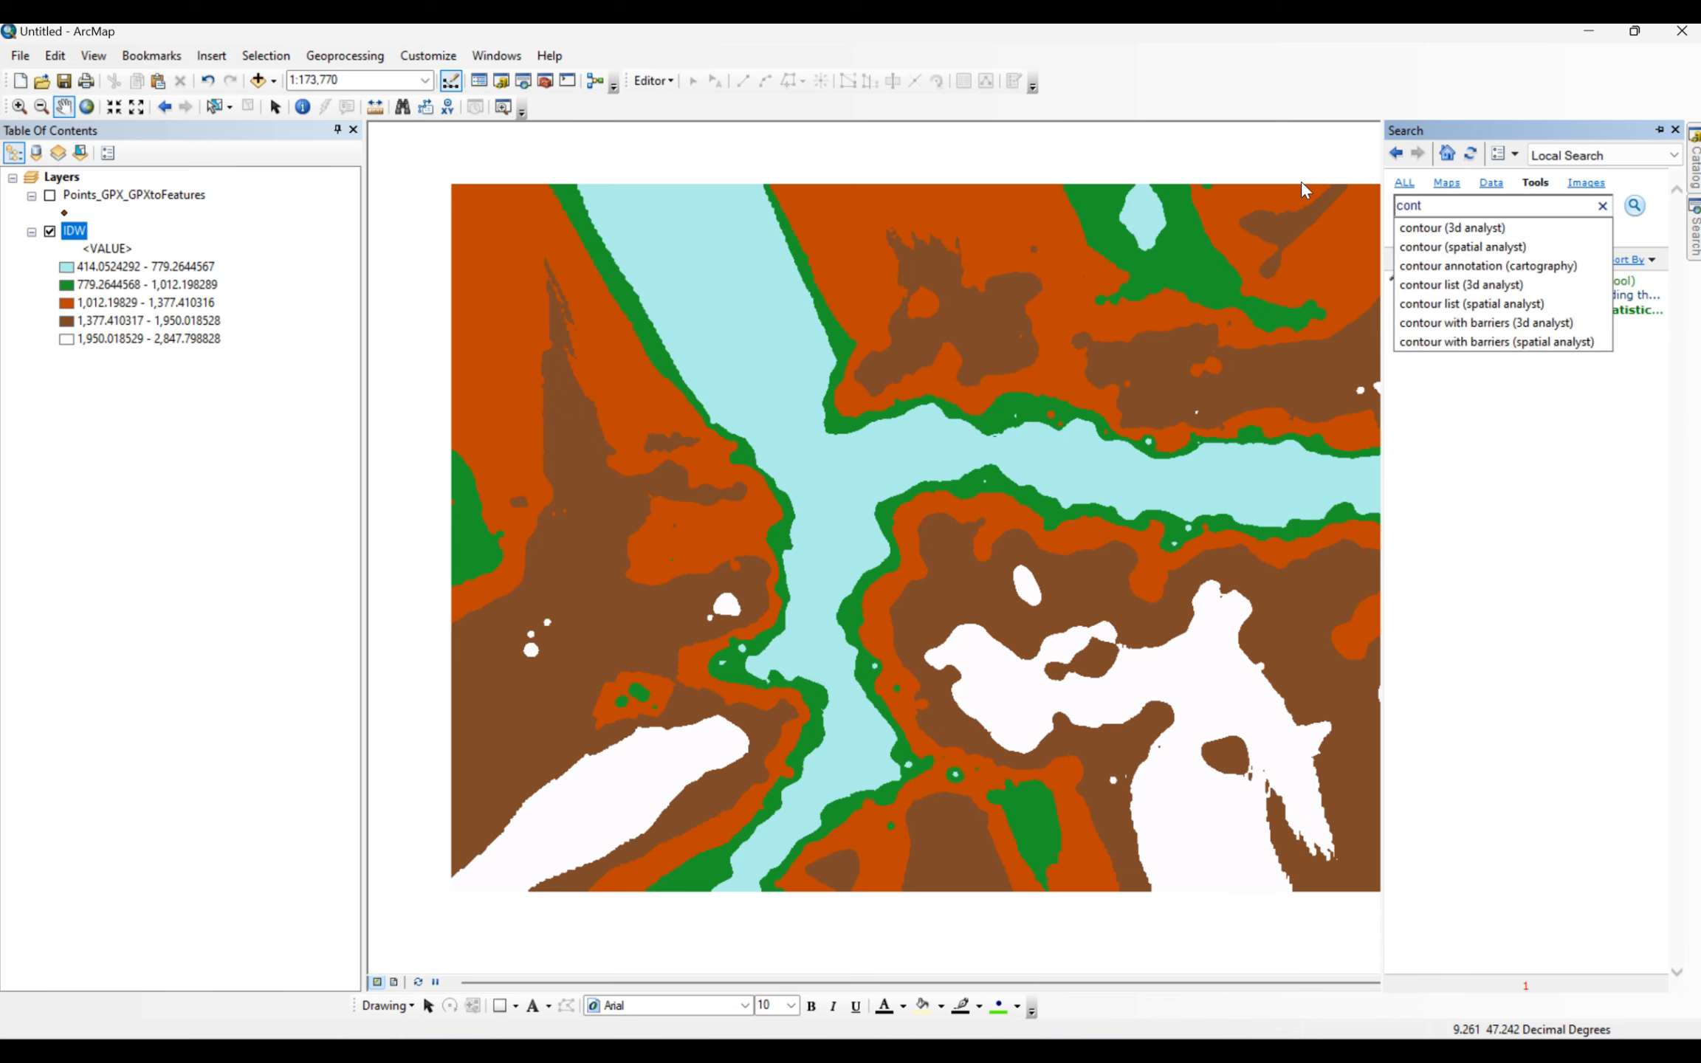
pyautogui.press('Down')
pyautogui.press('Down')
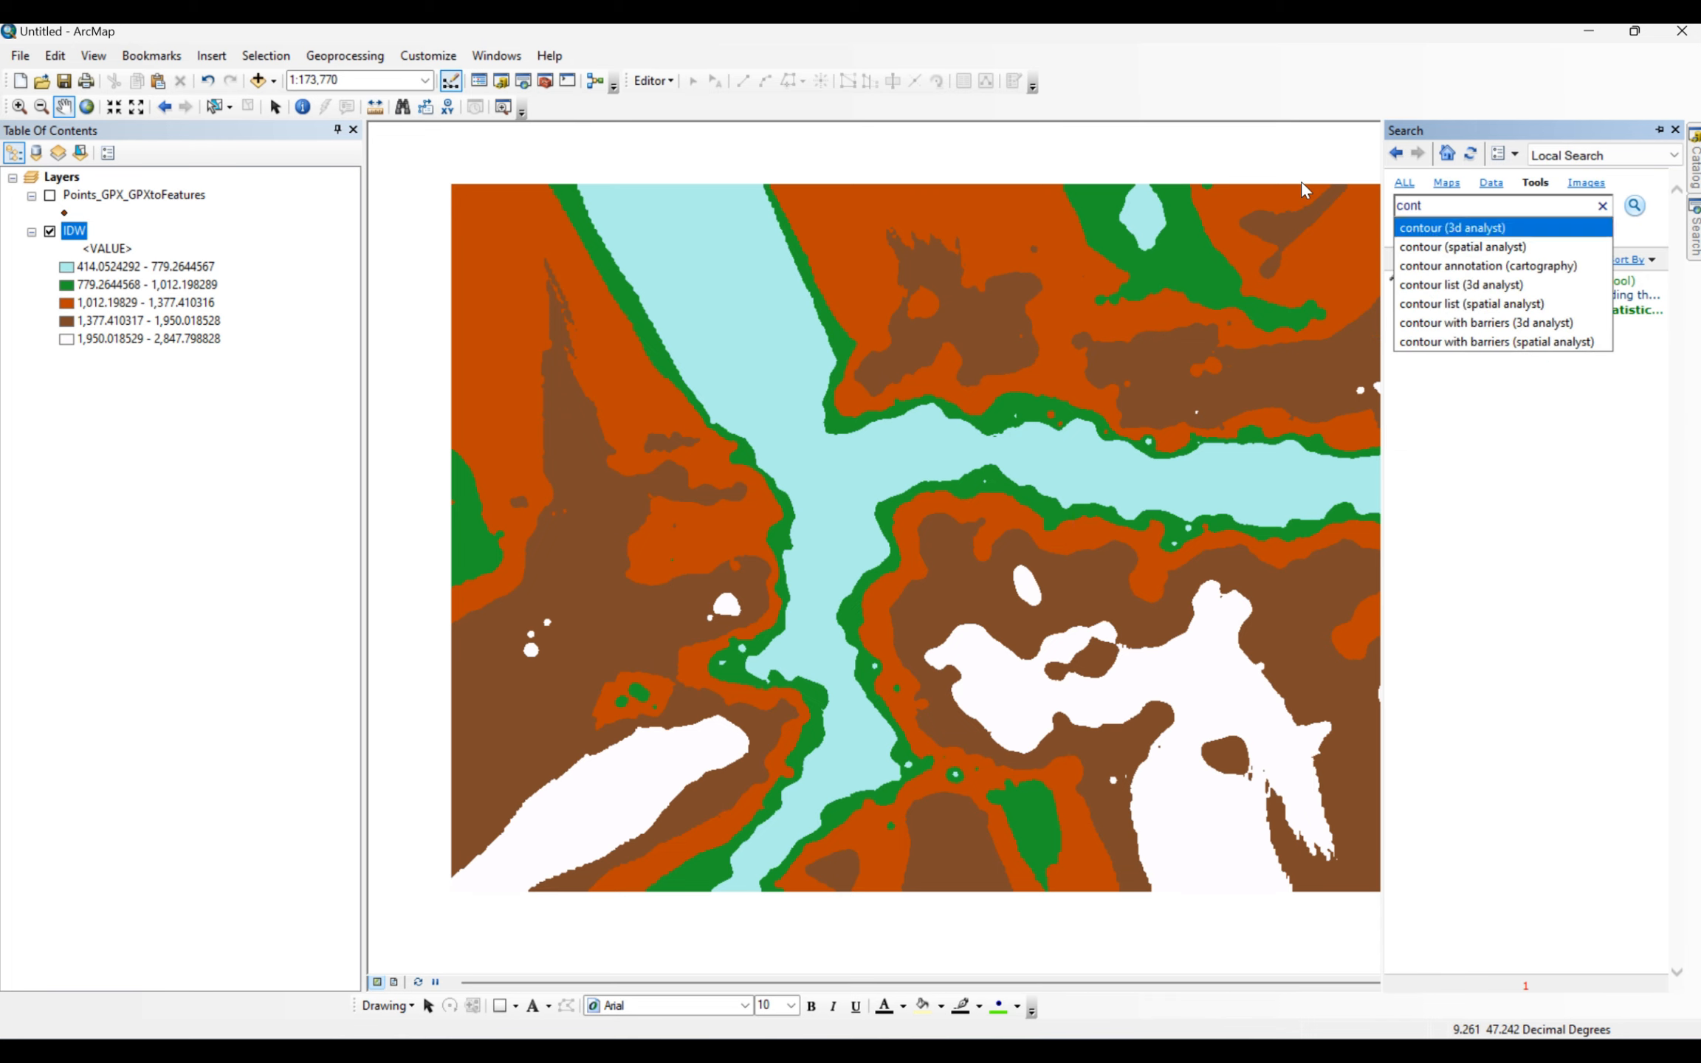
pyautogui.press('Return')
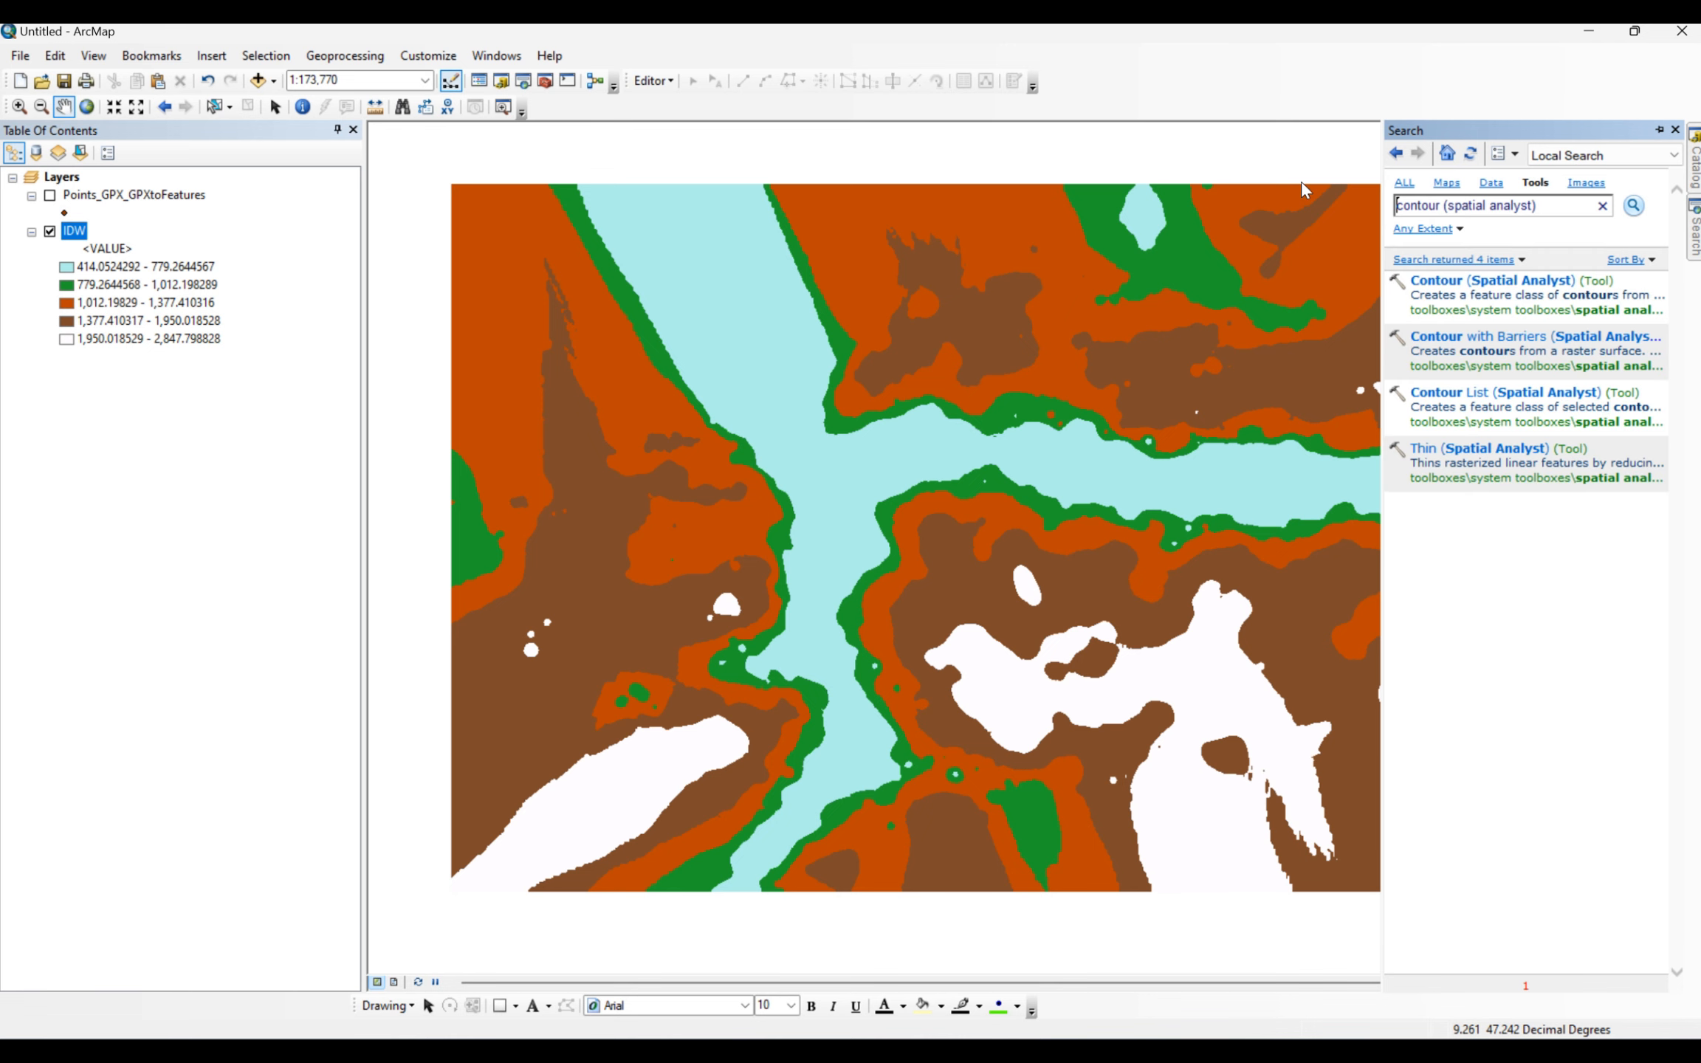
pyautogui.click(1450, 279)
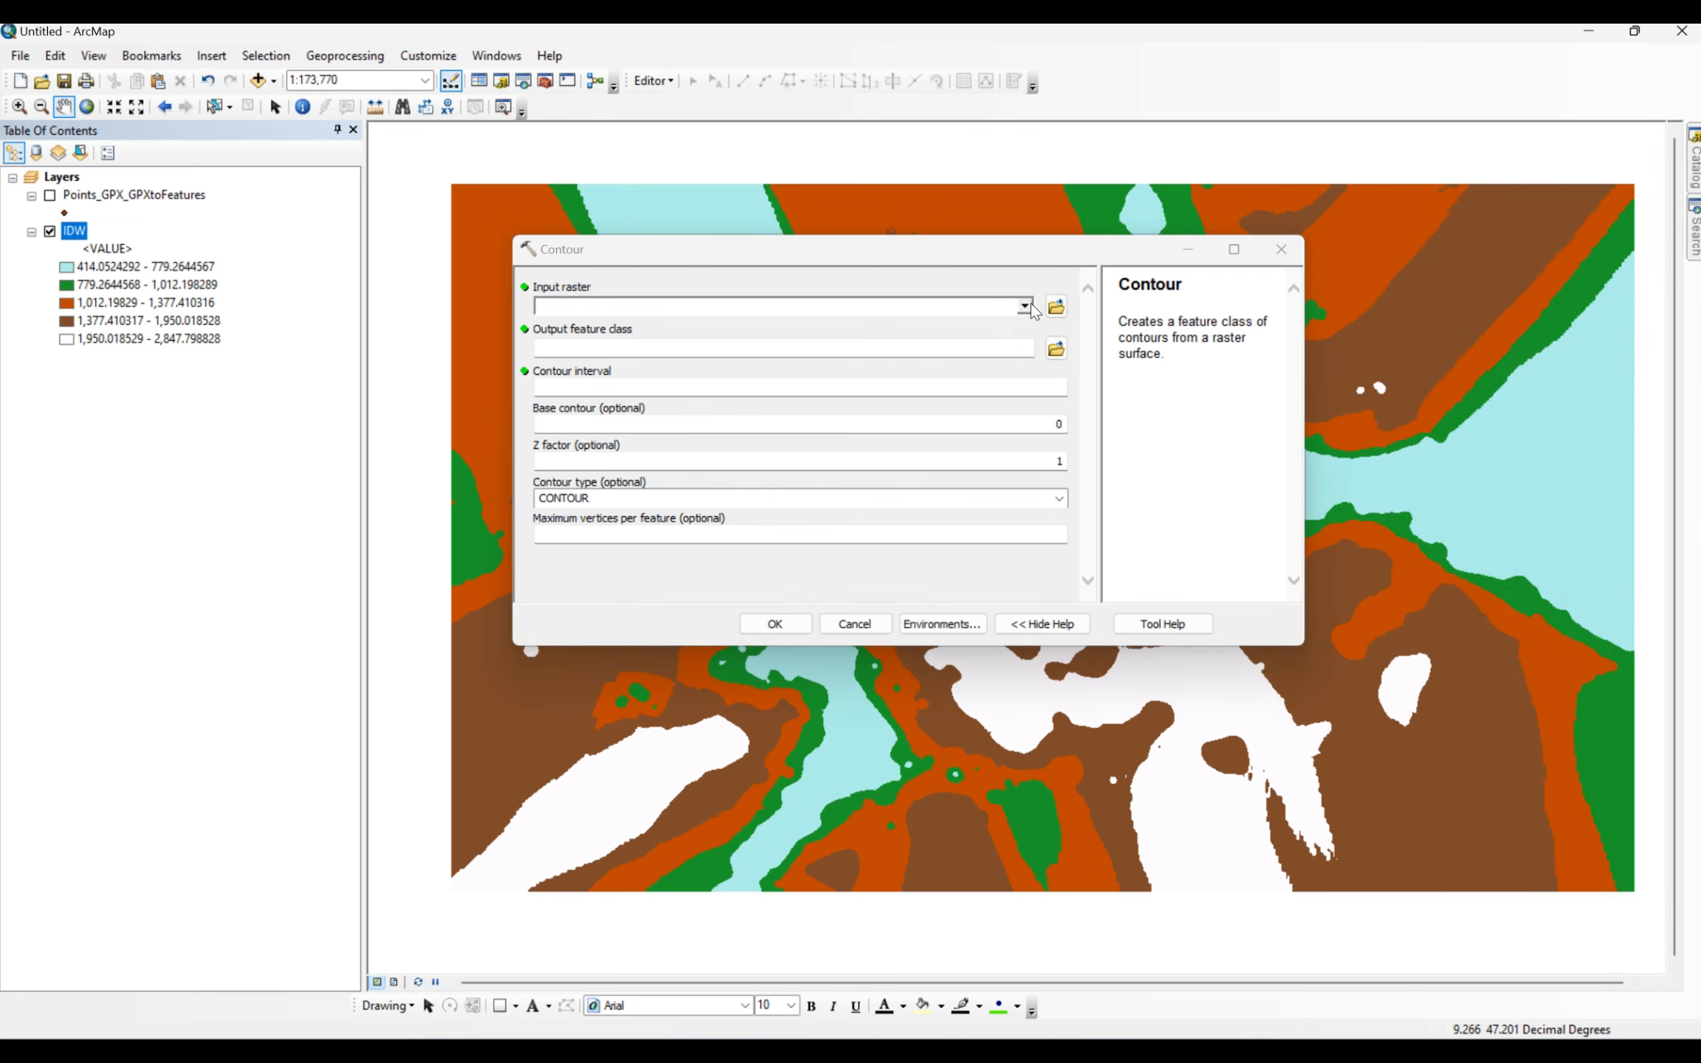
# - Generate contour lines from the IDW raster with a contour interval of 200, keeping the CONTOUR type and the other default settings
pyautogui.click(1032, 309)
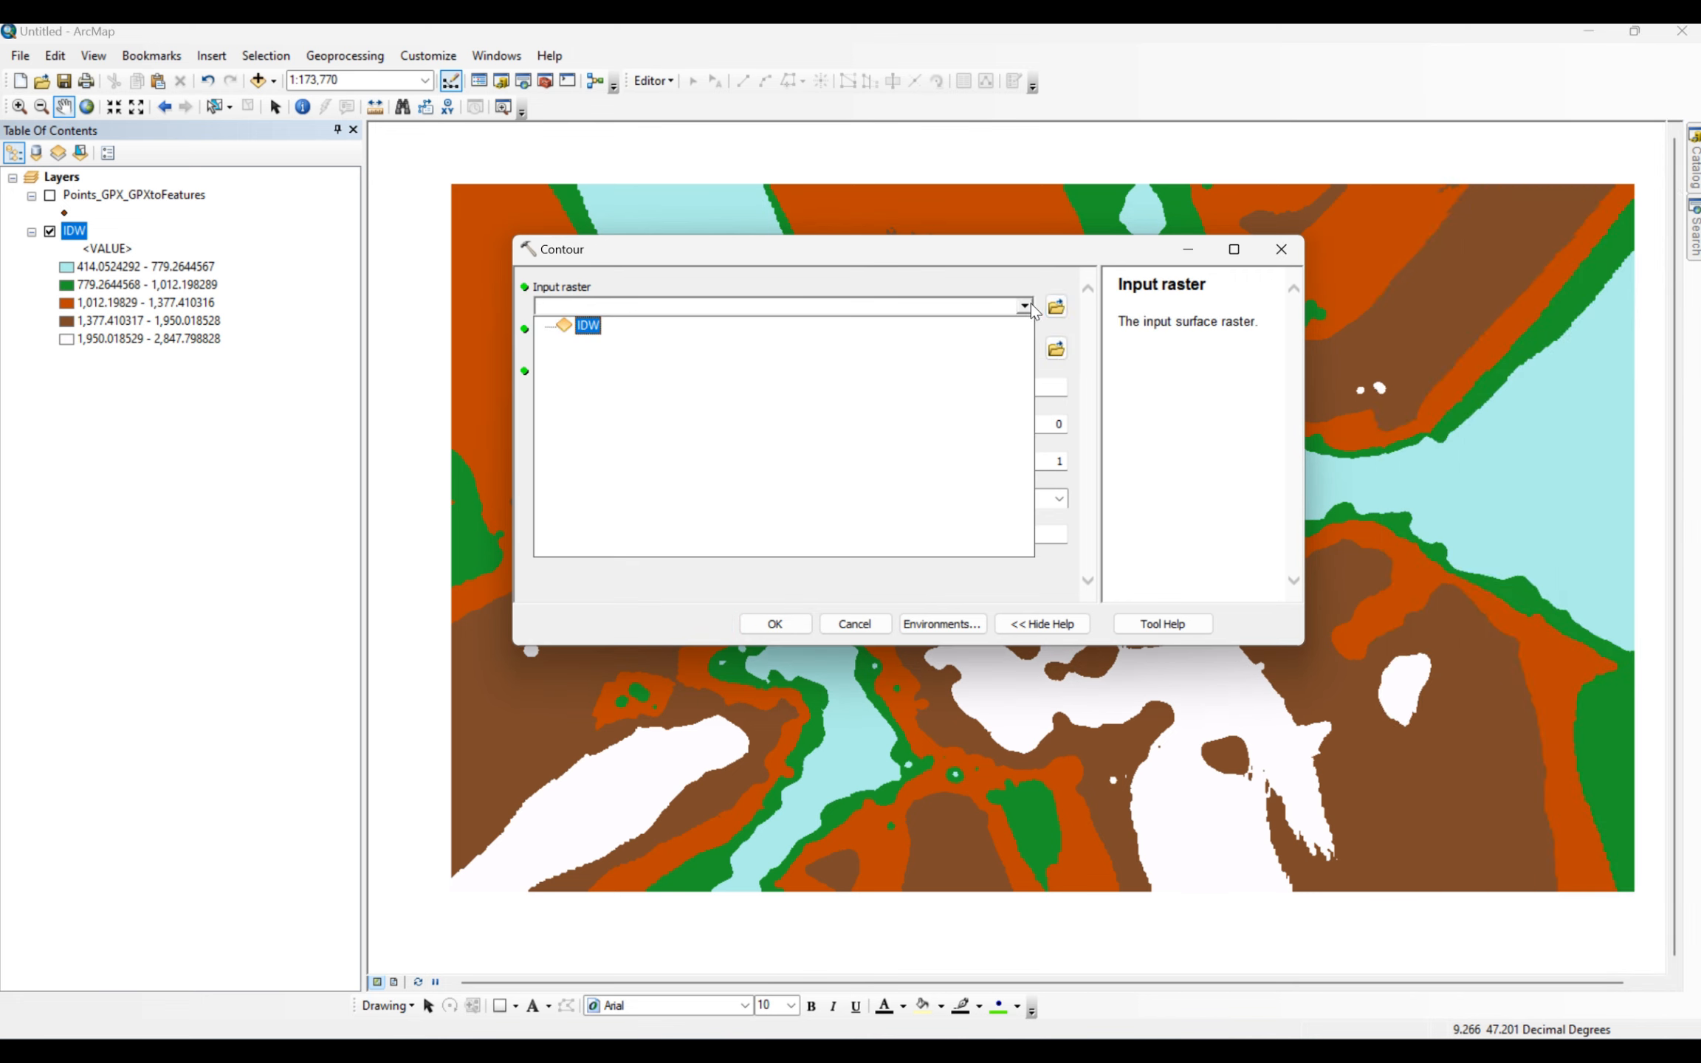
pyautogui.click(596, 332)
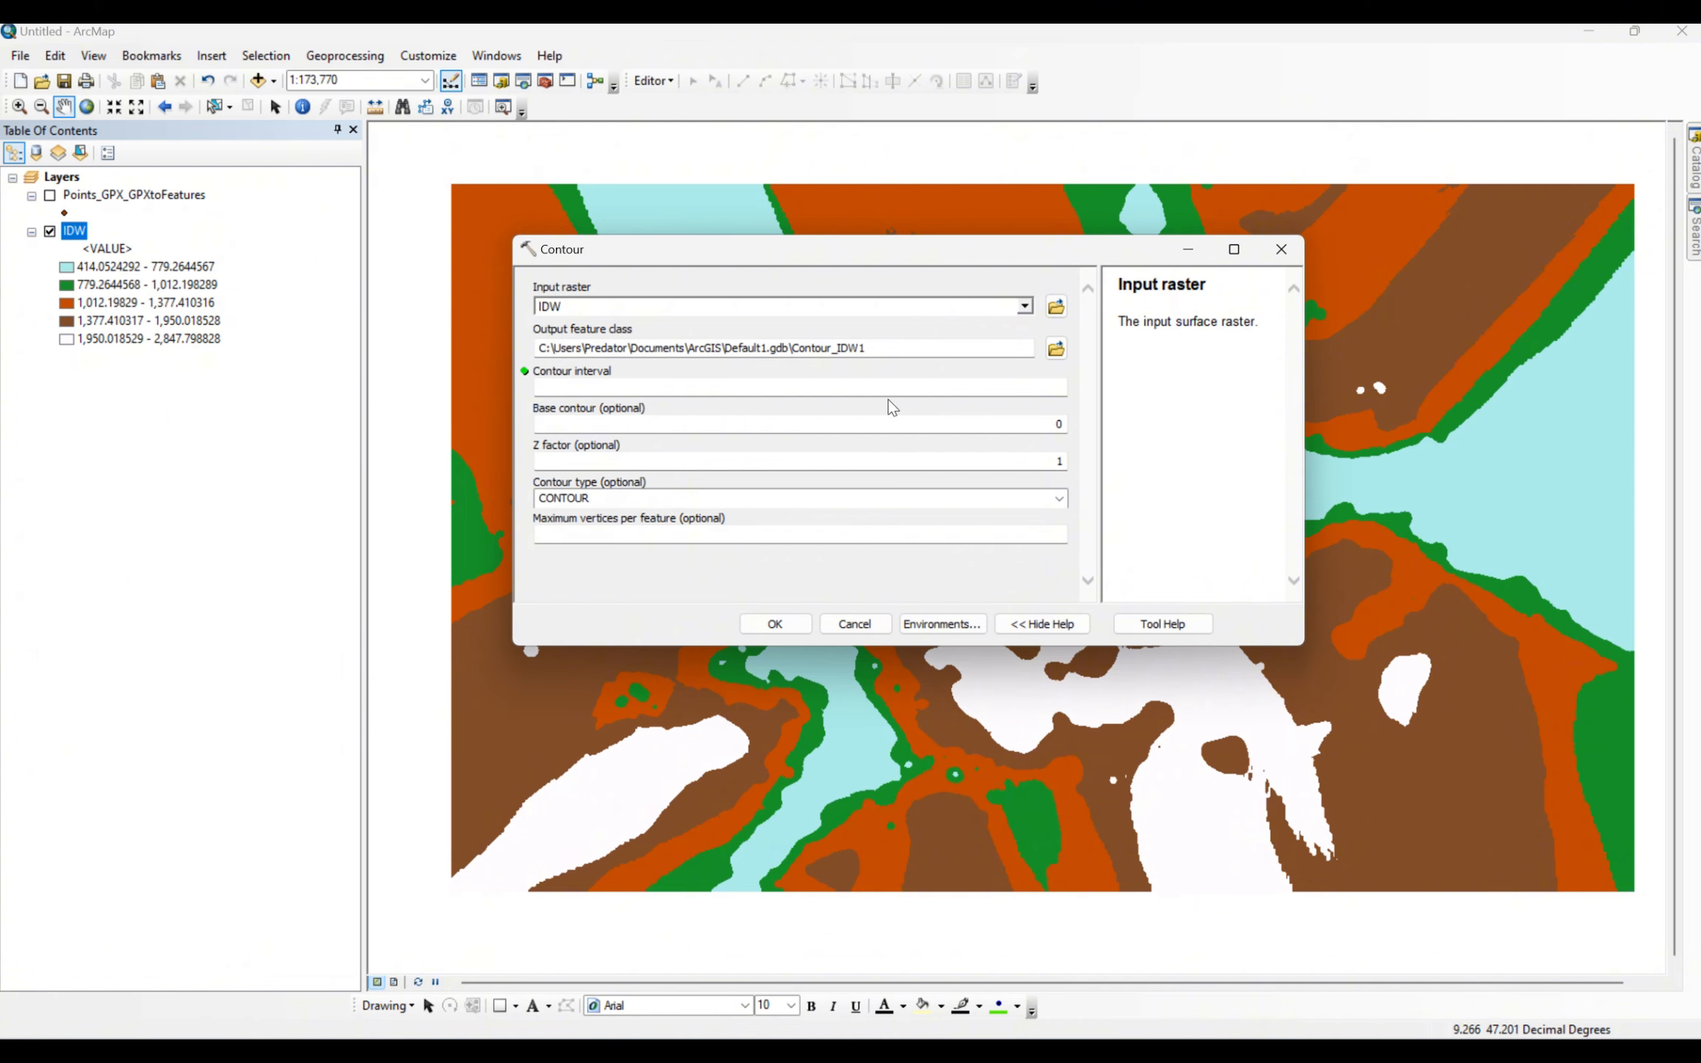
pyautogui.click(975, 389)
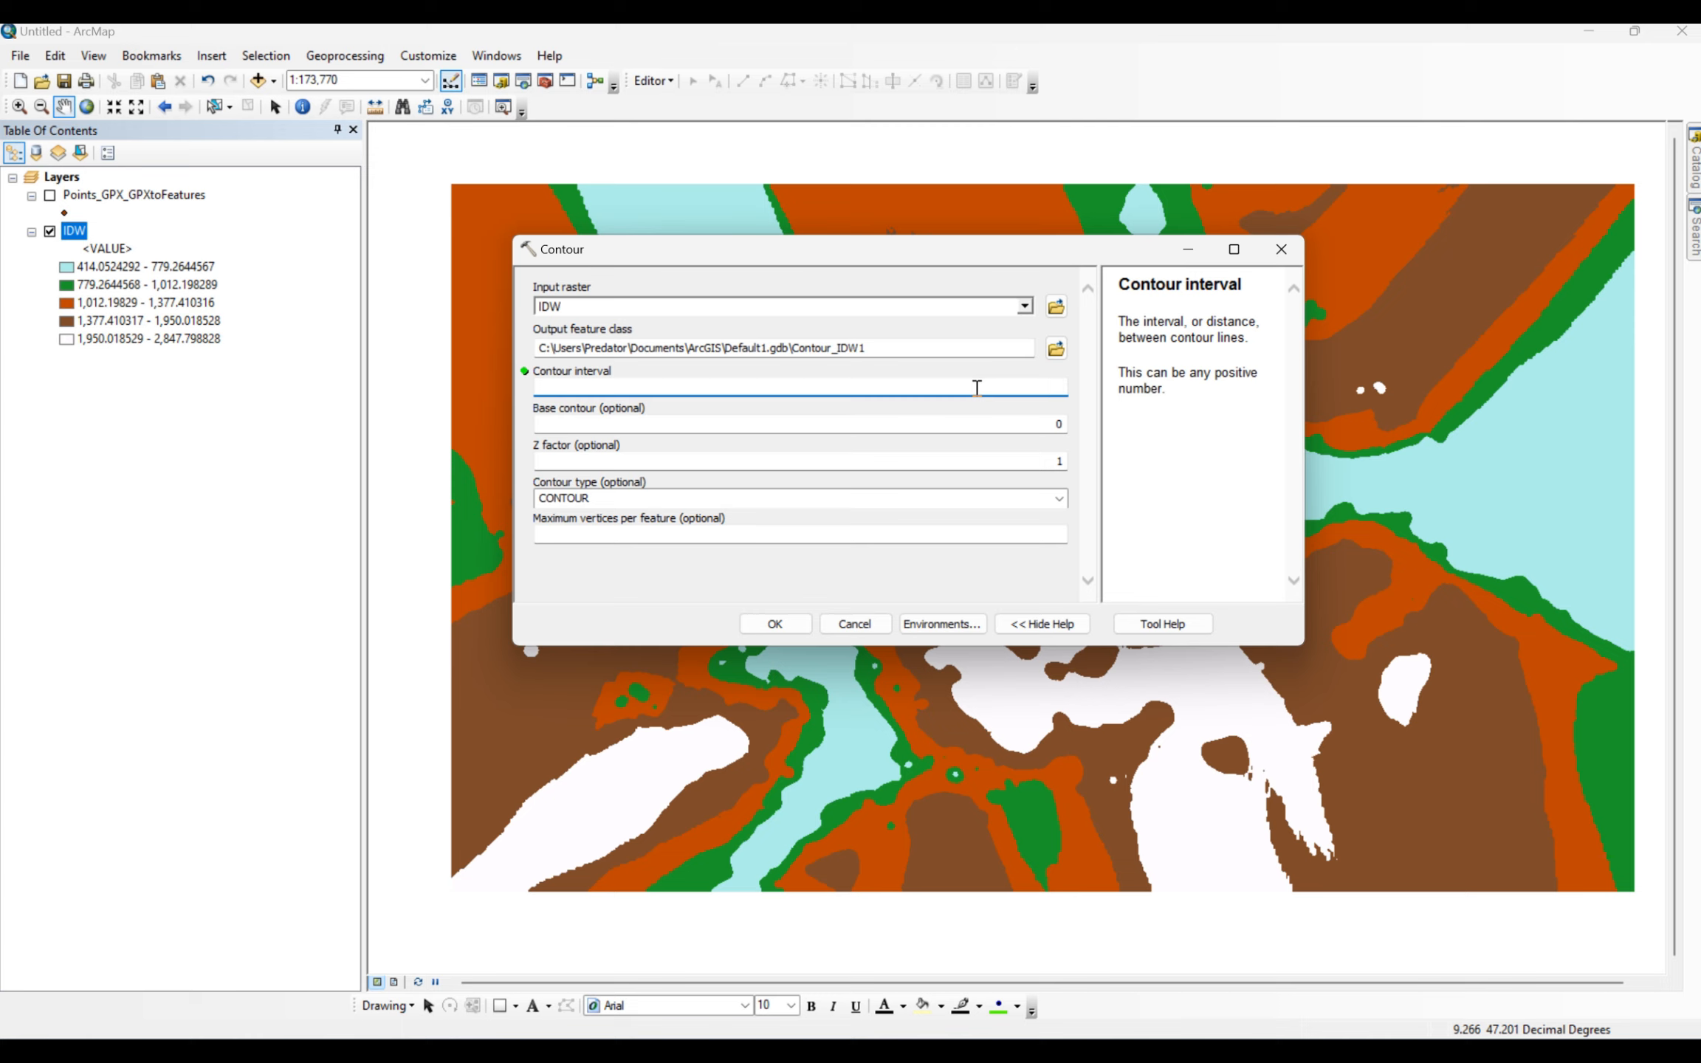
pyautogui.write('200')
pyautogui.click(984, 448)
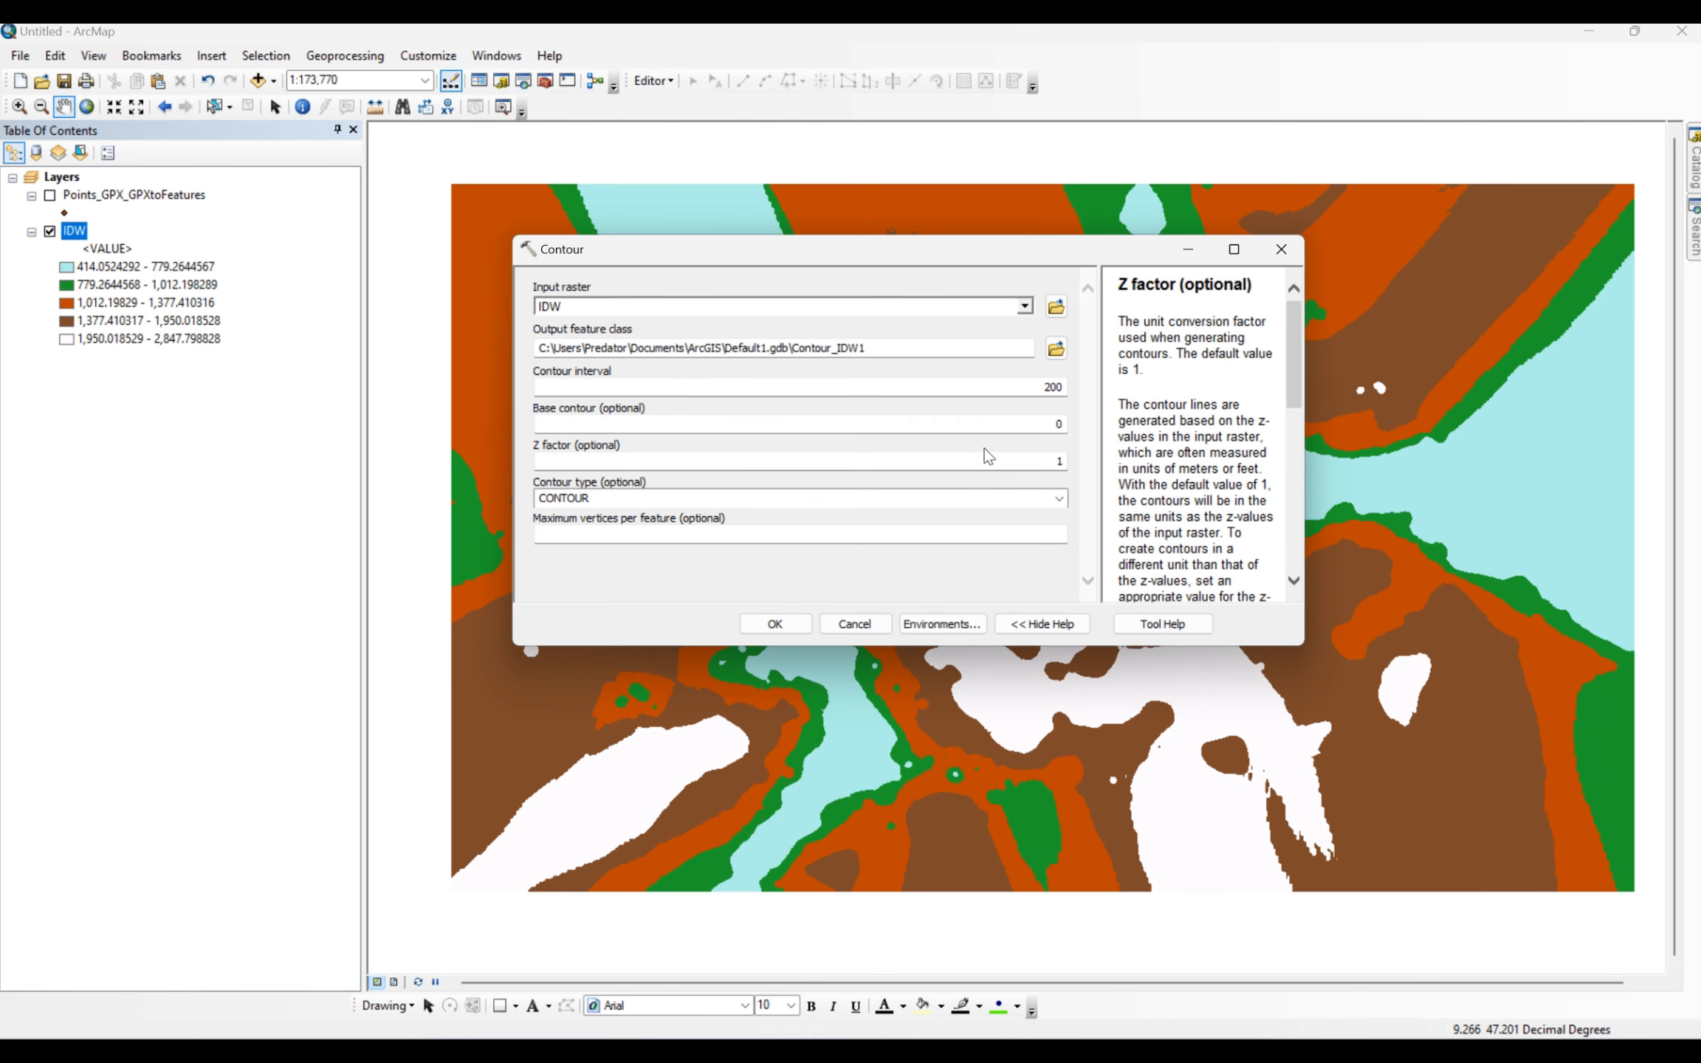
pyautogui.click(1059, 499)
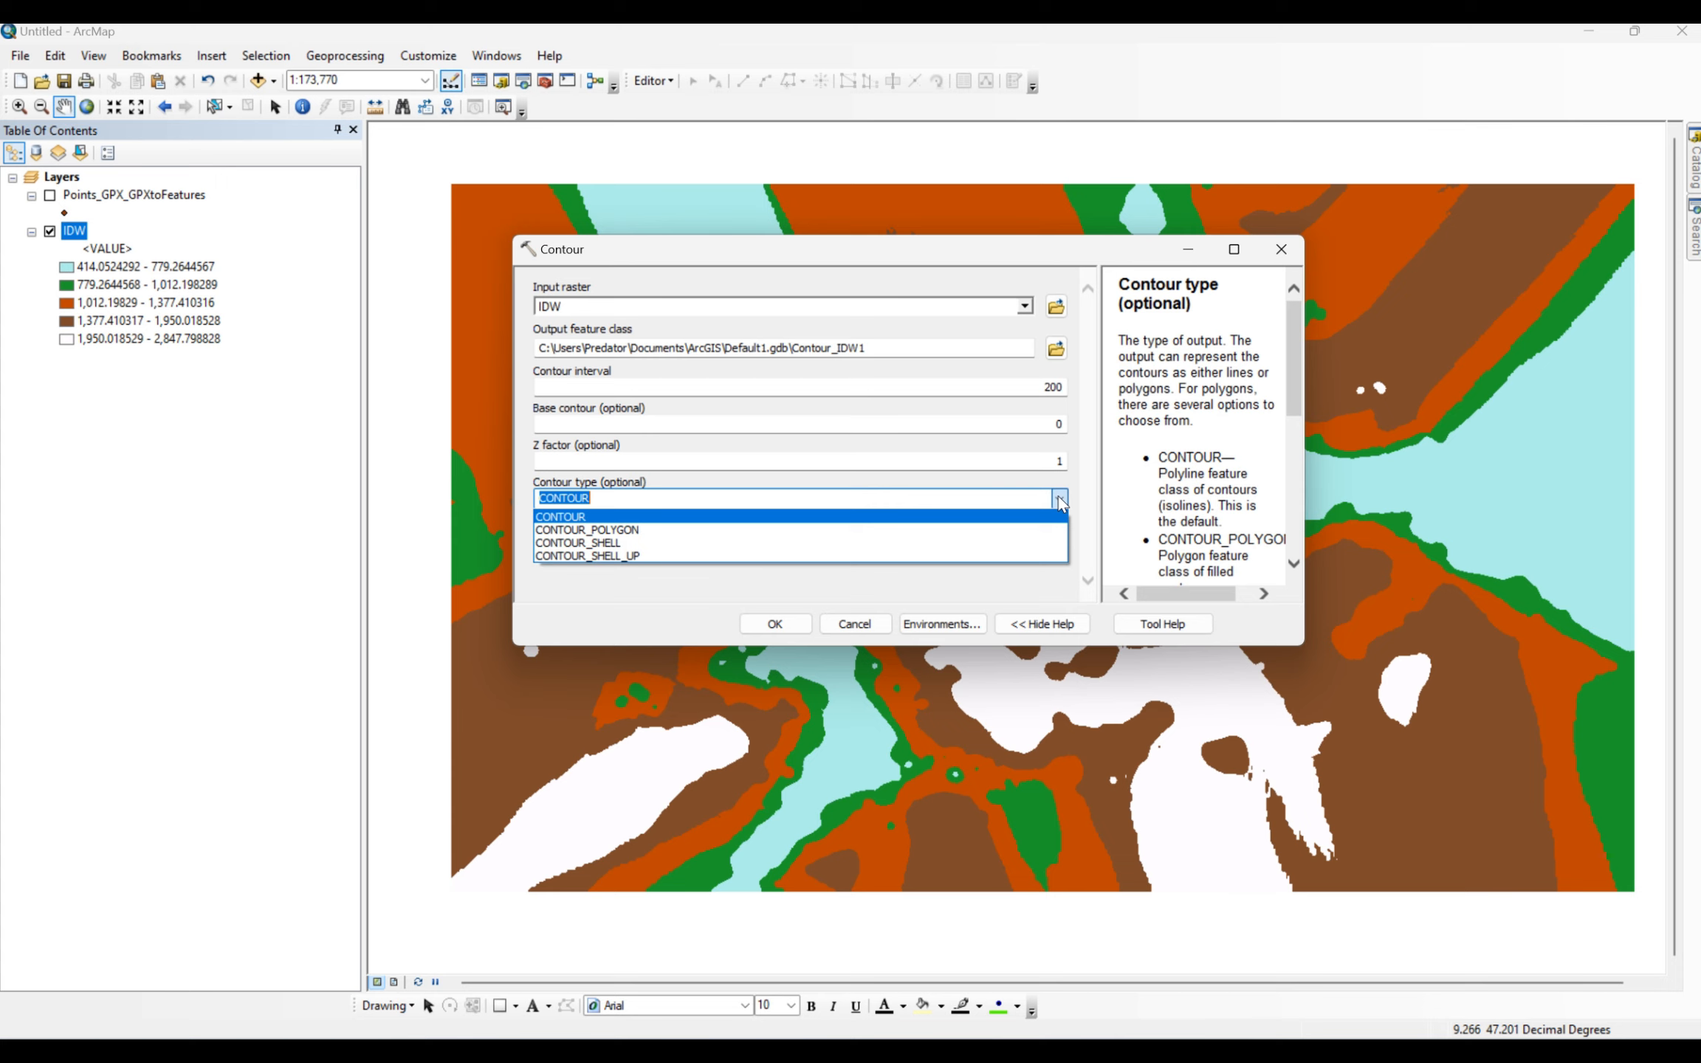
pyautogui.click(1060, 500)
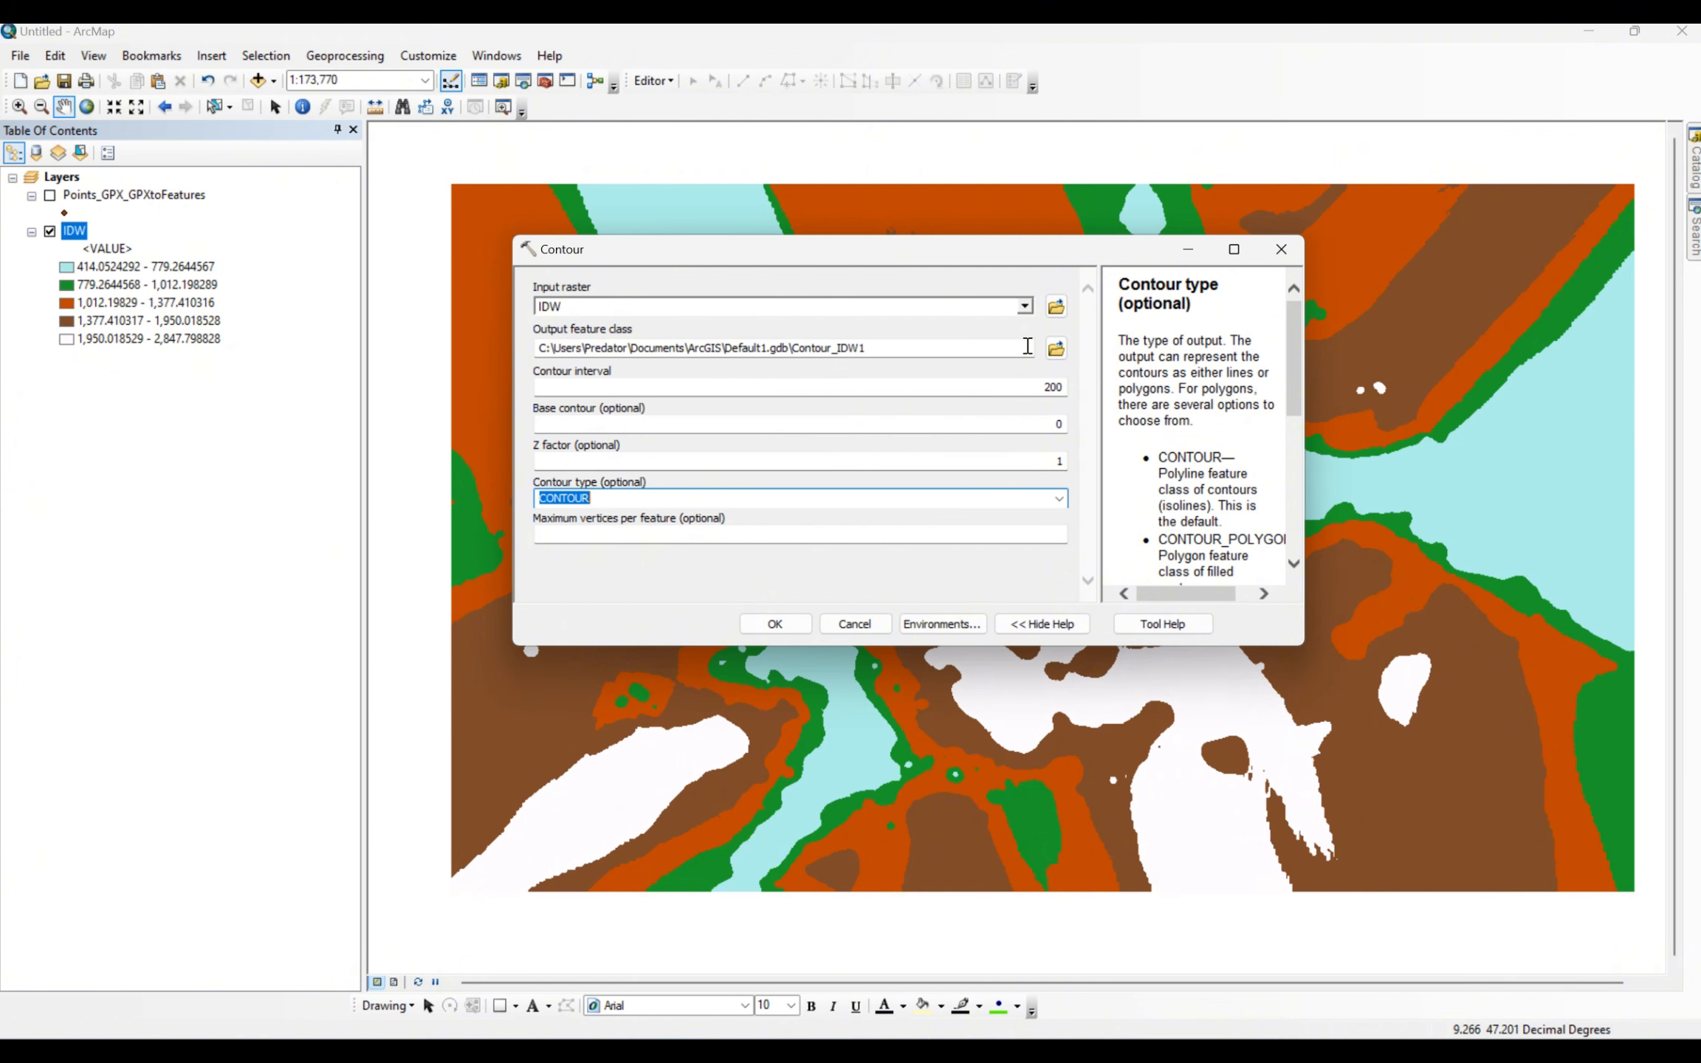
pyautogui.click(784, 626)
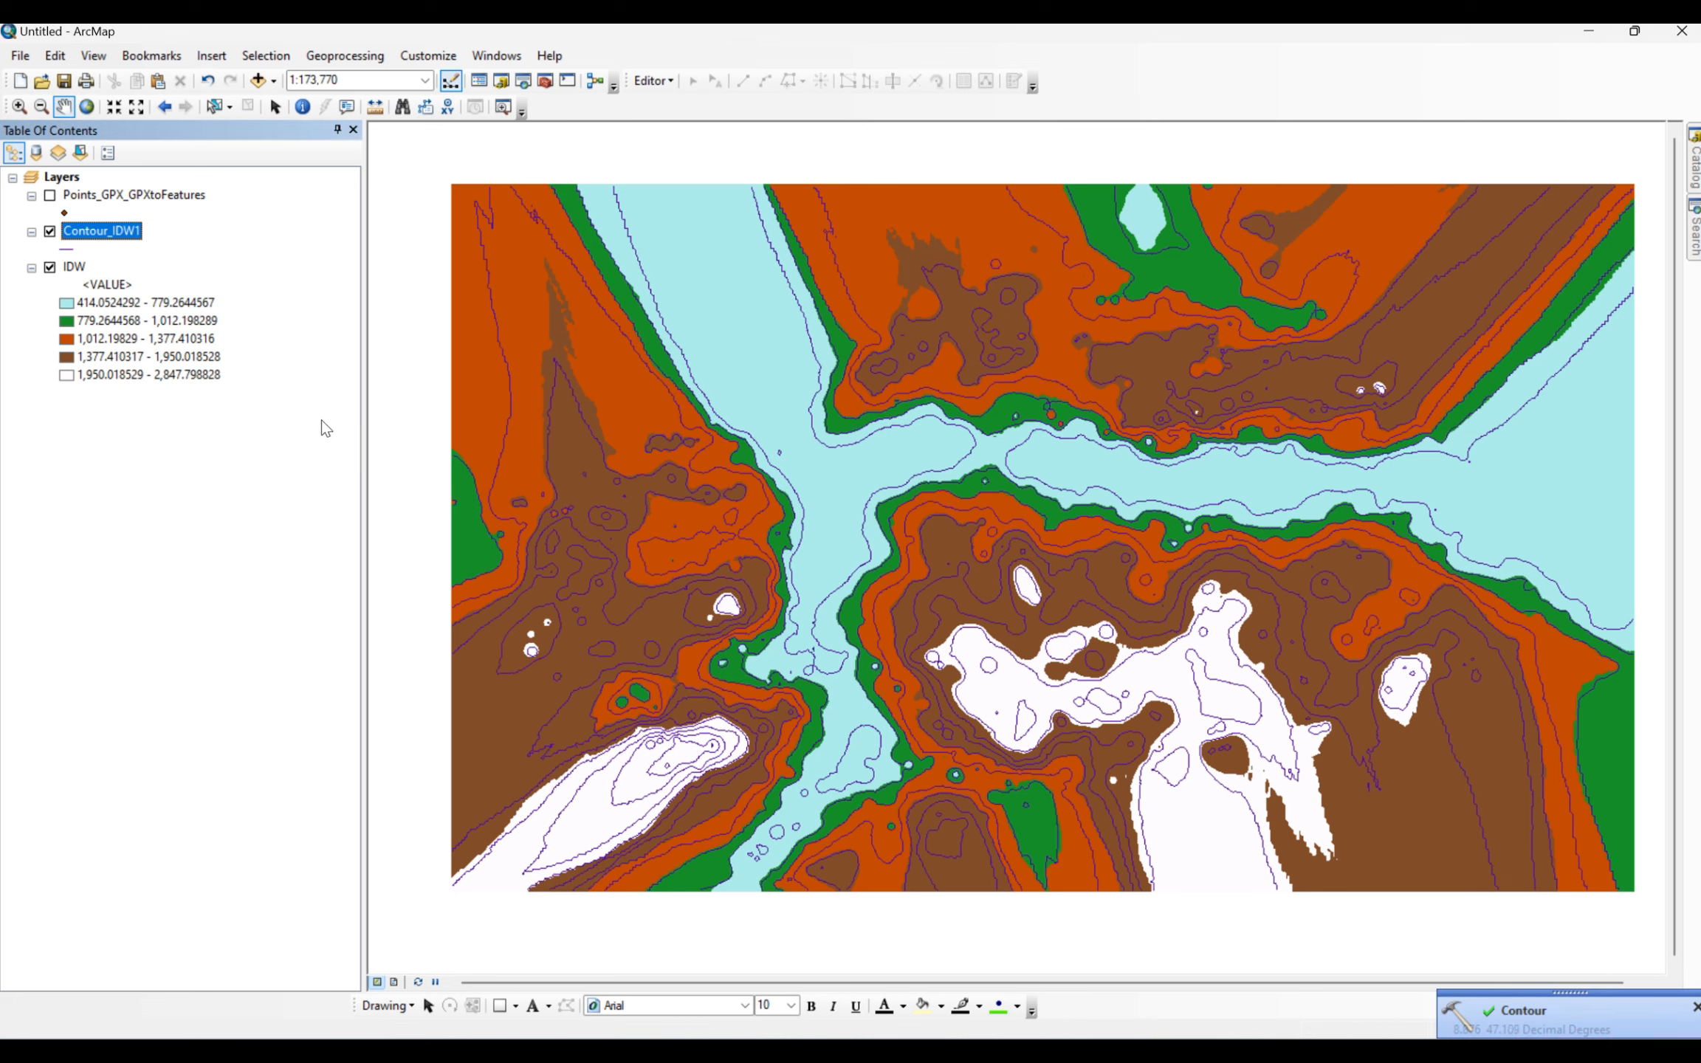
# - Hide the IDW raster layer and give the Contour_IDW1 lines the black Major Road symbol with a 1.50 width
pyautogui.click(51, 268)
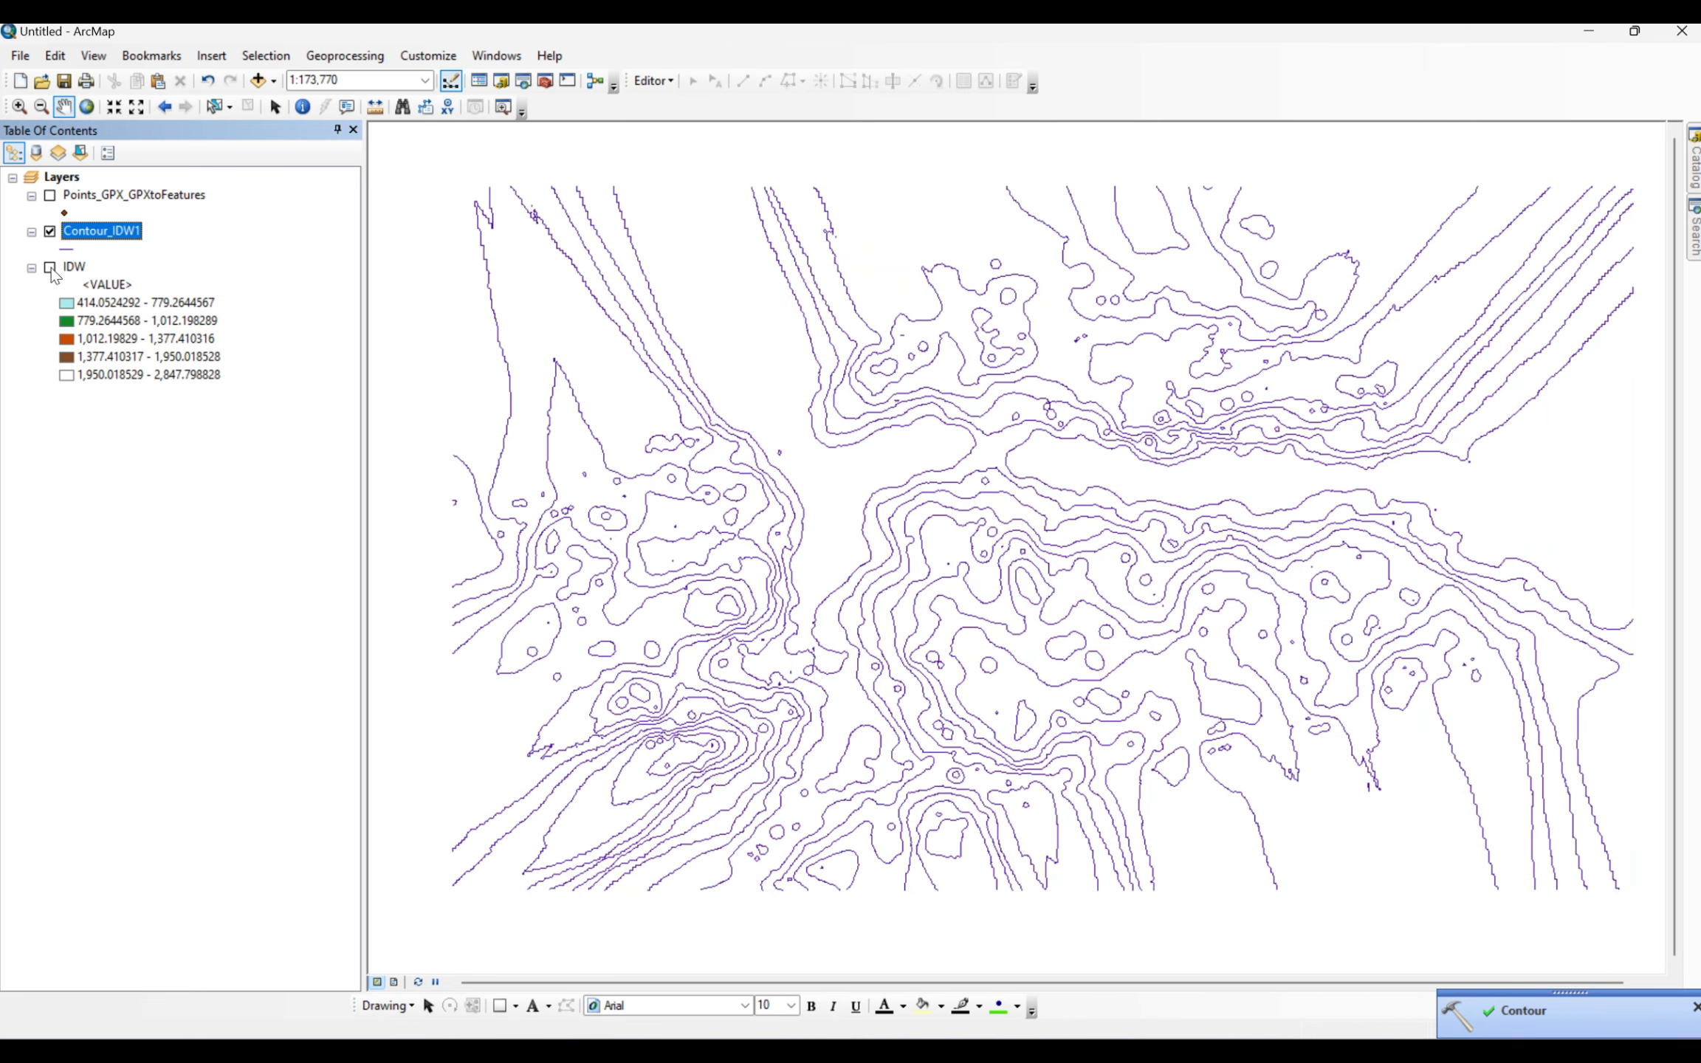
pyautogui.click(70, 248)
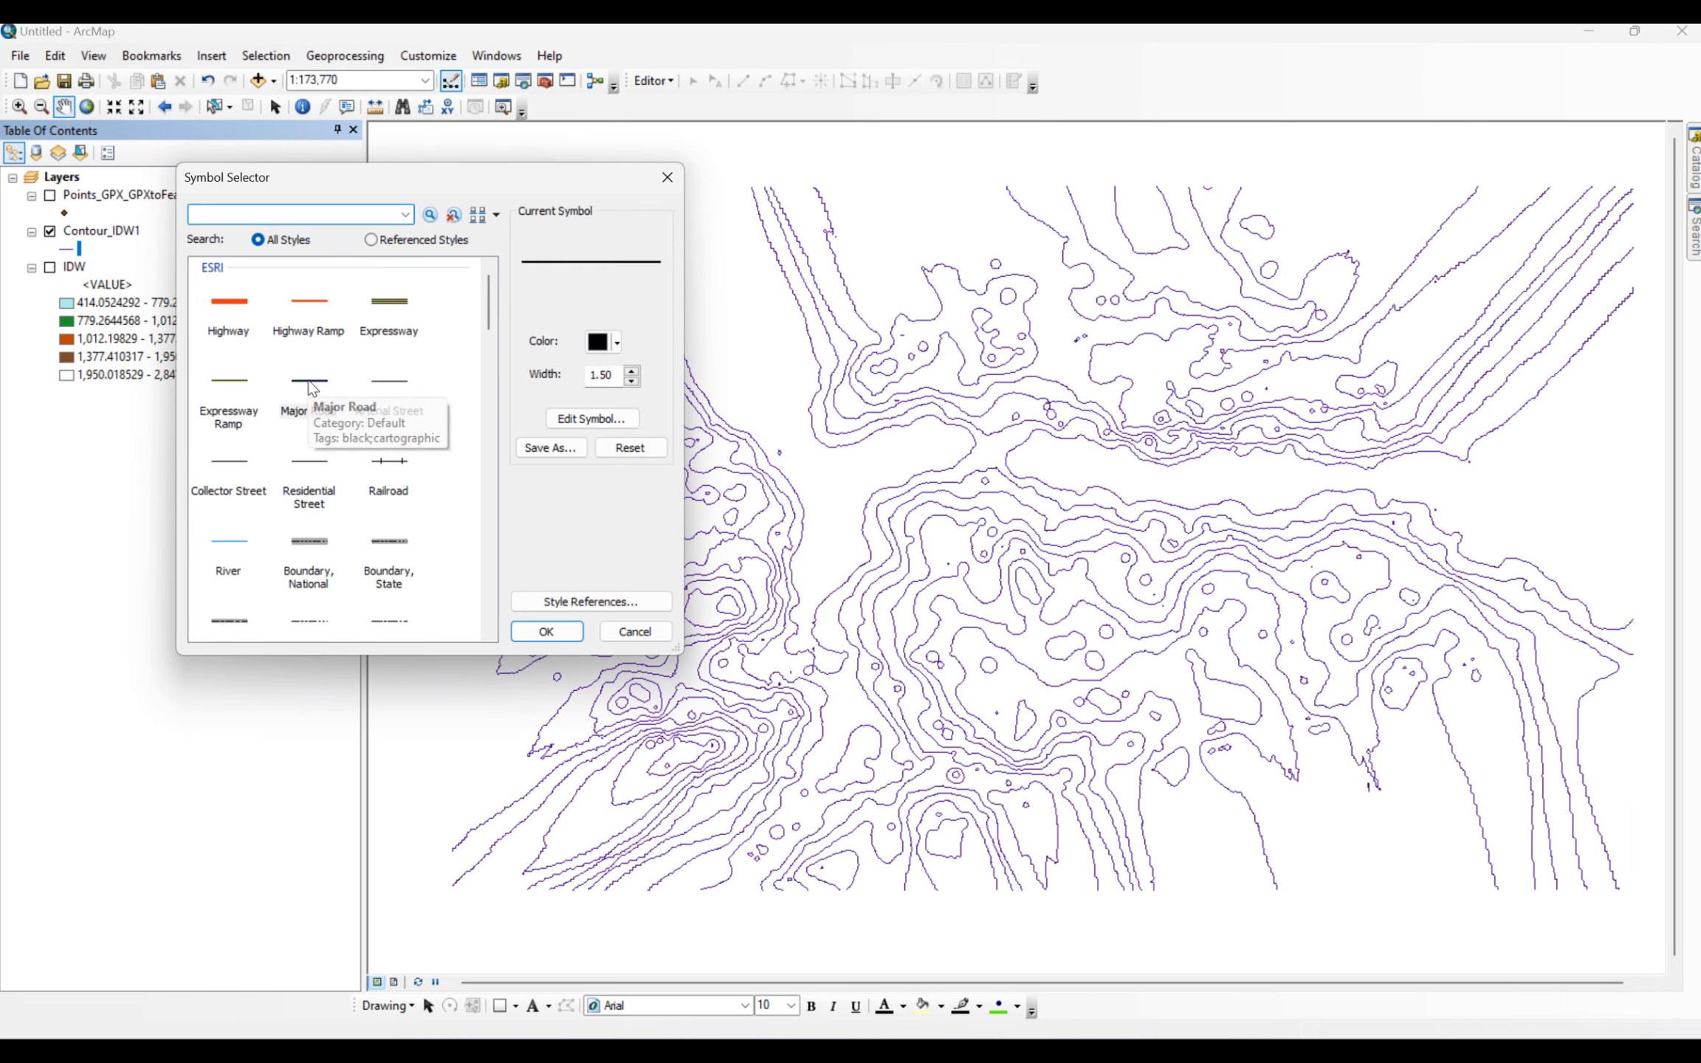
pyautogui.click(310, 387)
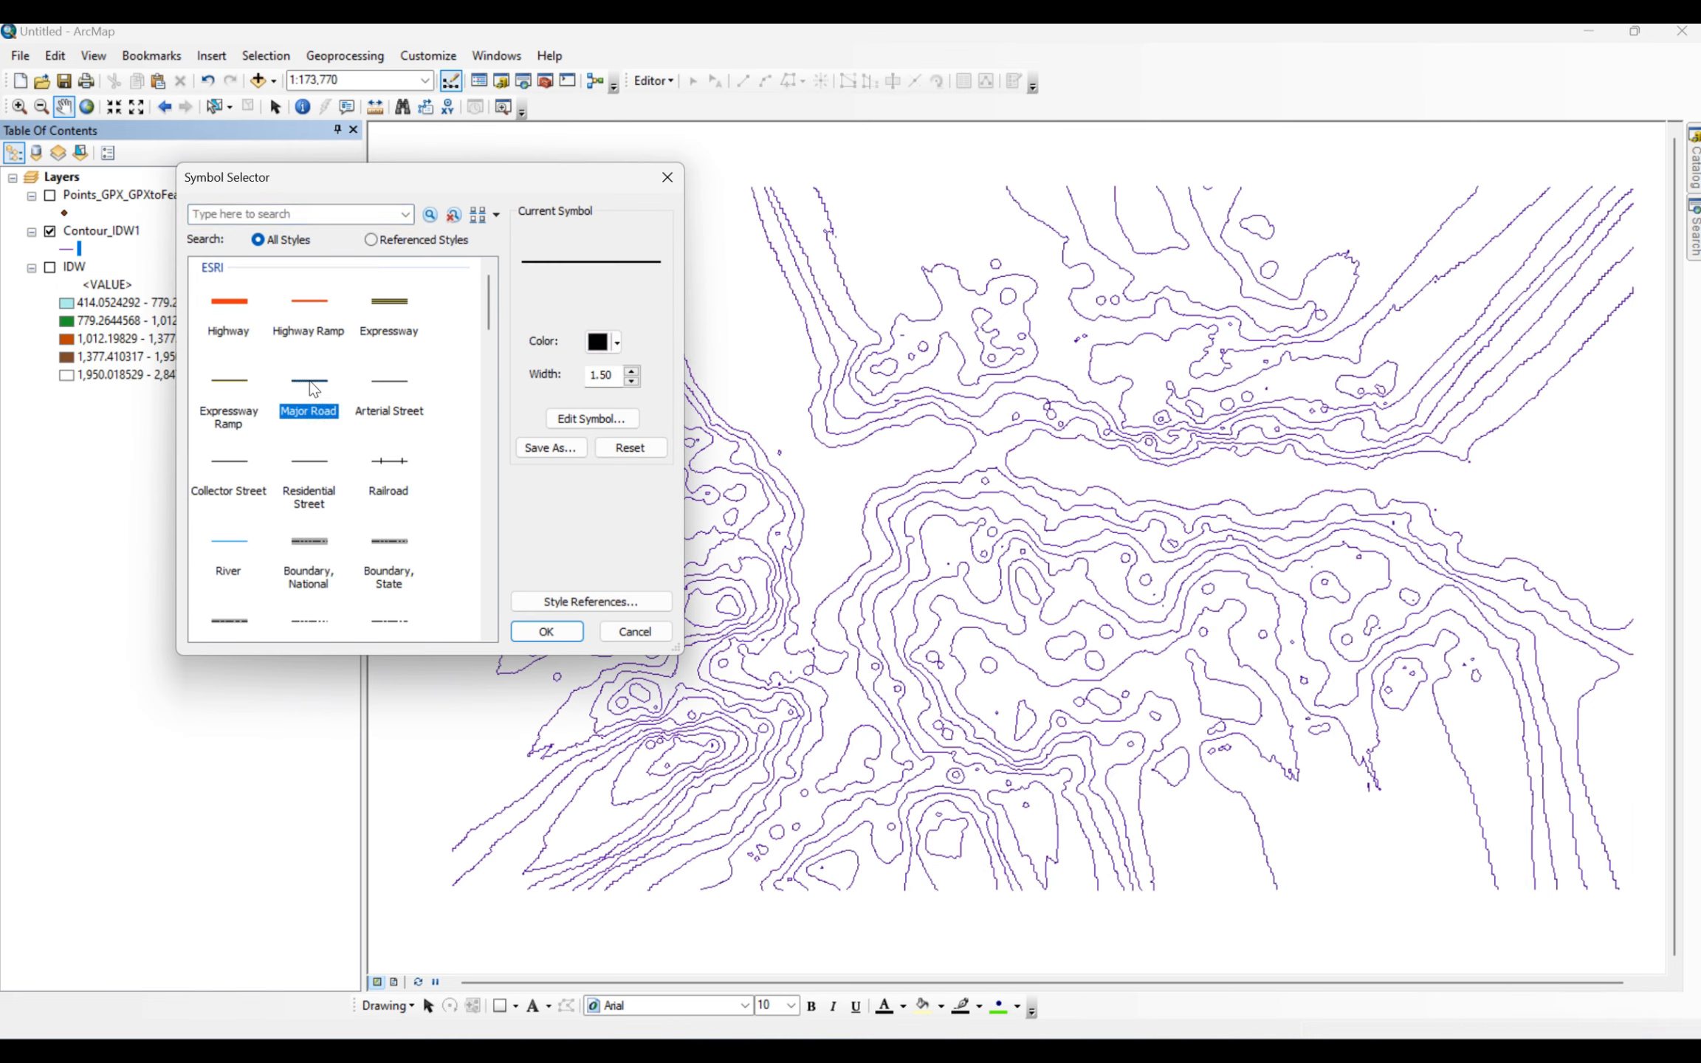
pyautogui.click(555, 637)
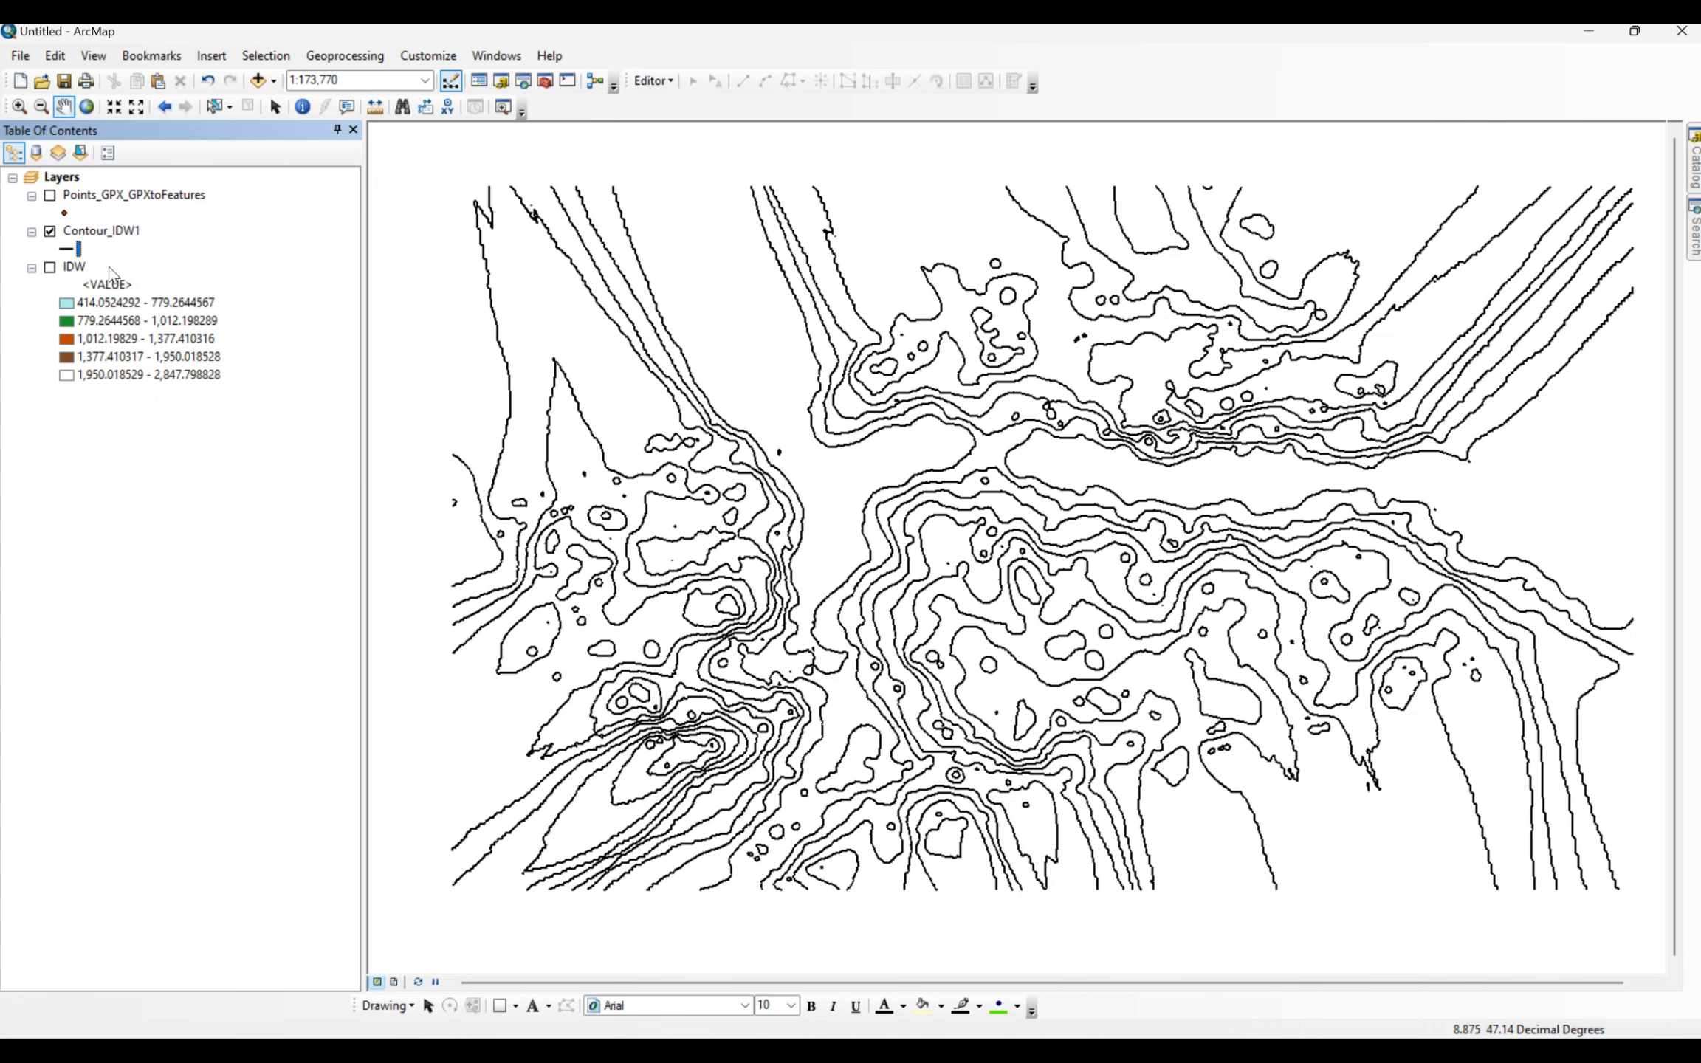
# - Turn on feature labels for the Contour_IDW1 layer and check the labelled contours at several map scales
pyautogui.rightClick(97, 234)
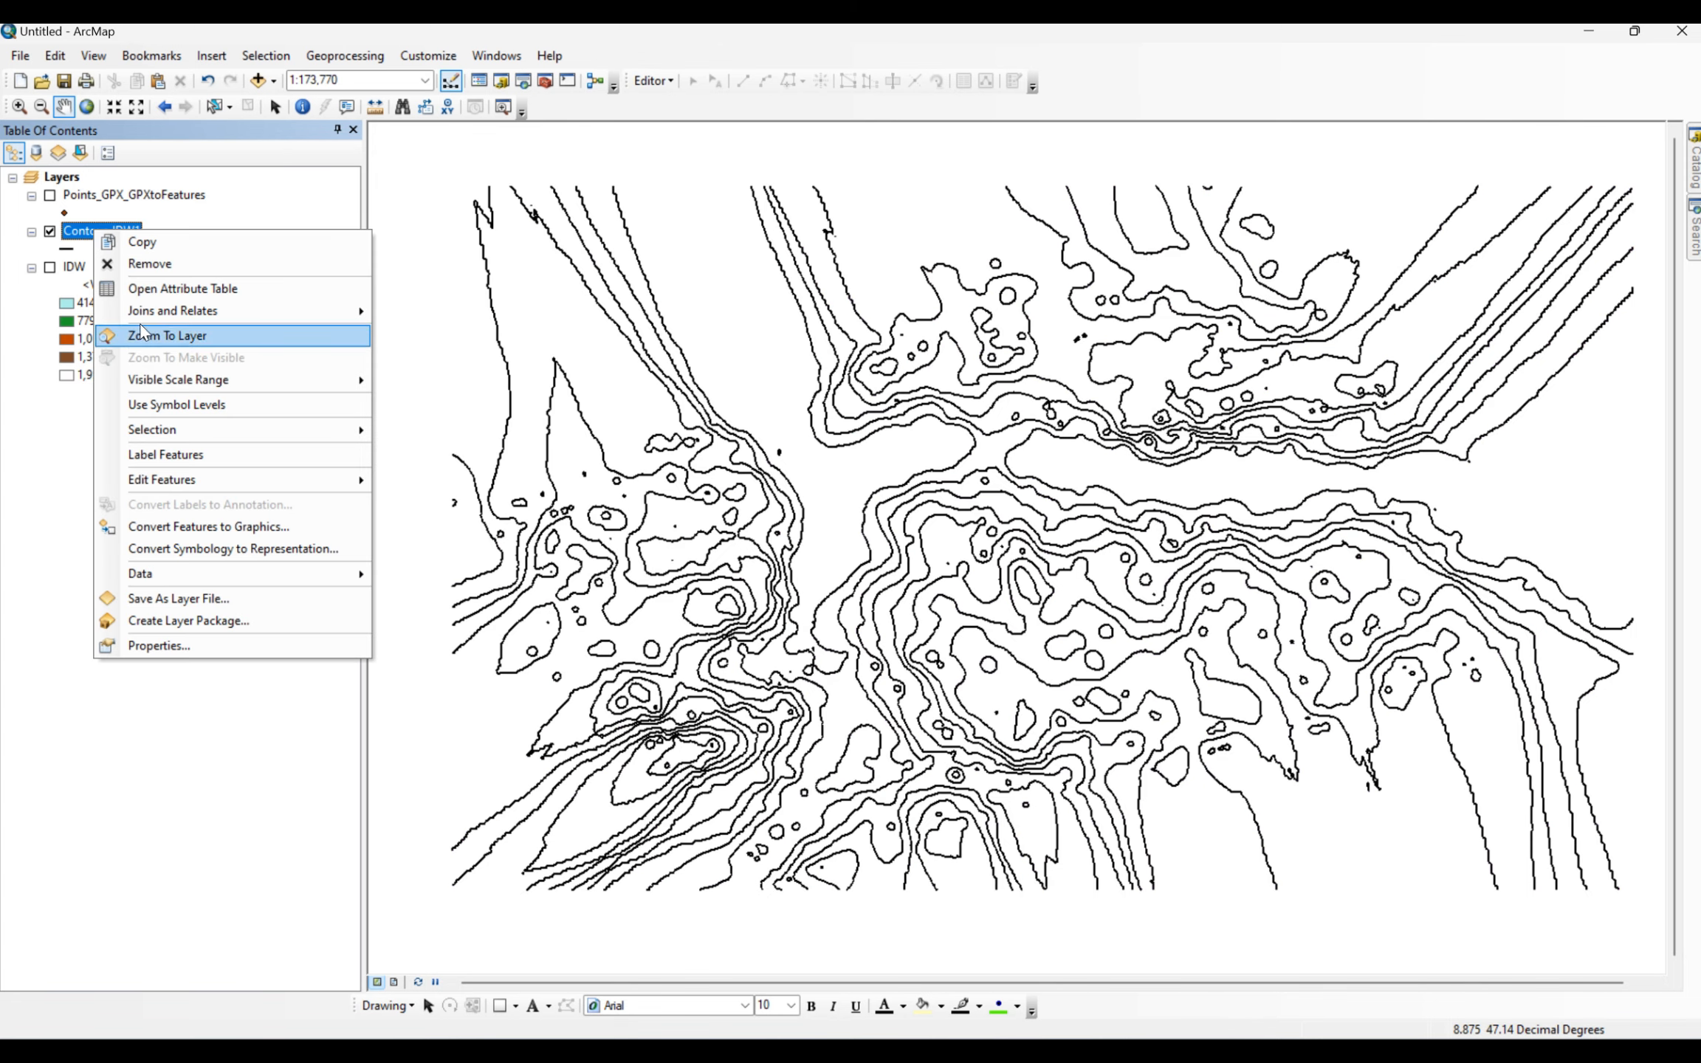
pyautogui.click(156, 453)
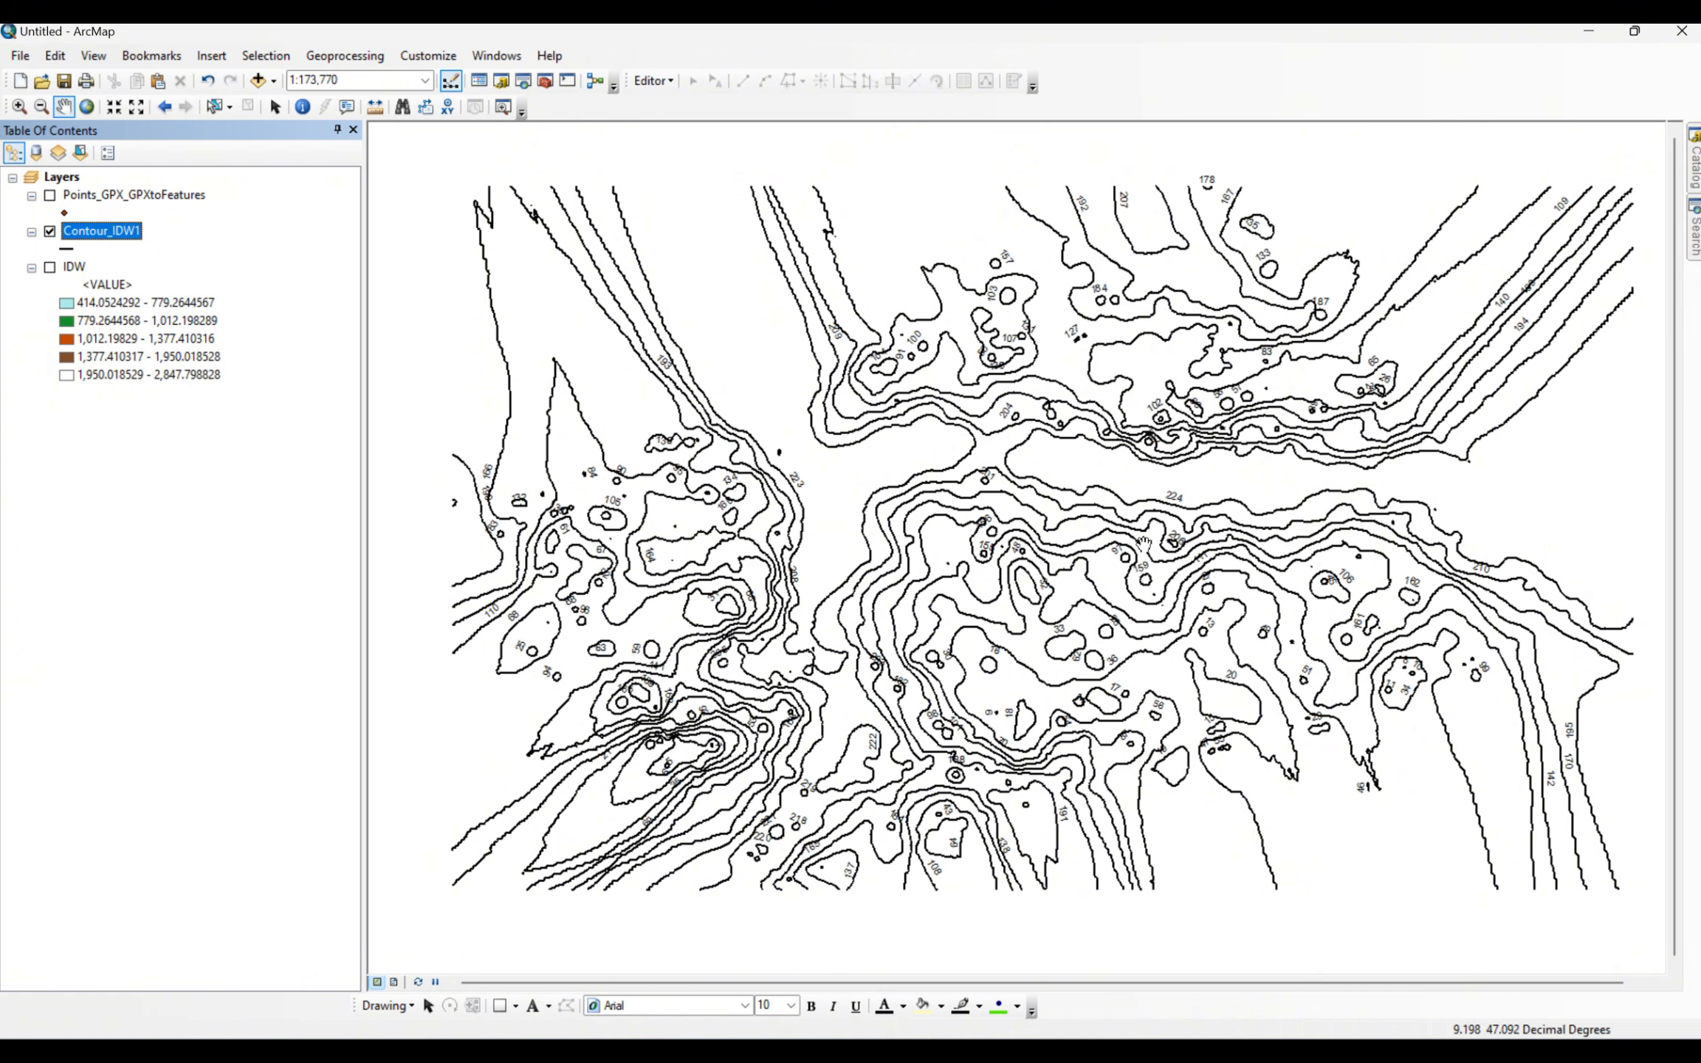
pyautogui.scroll(1, 1191, 219)
pyautogui.scroll(-3, 1191, 218)
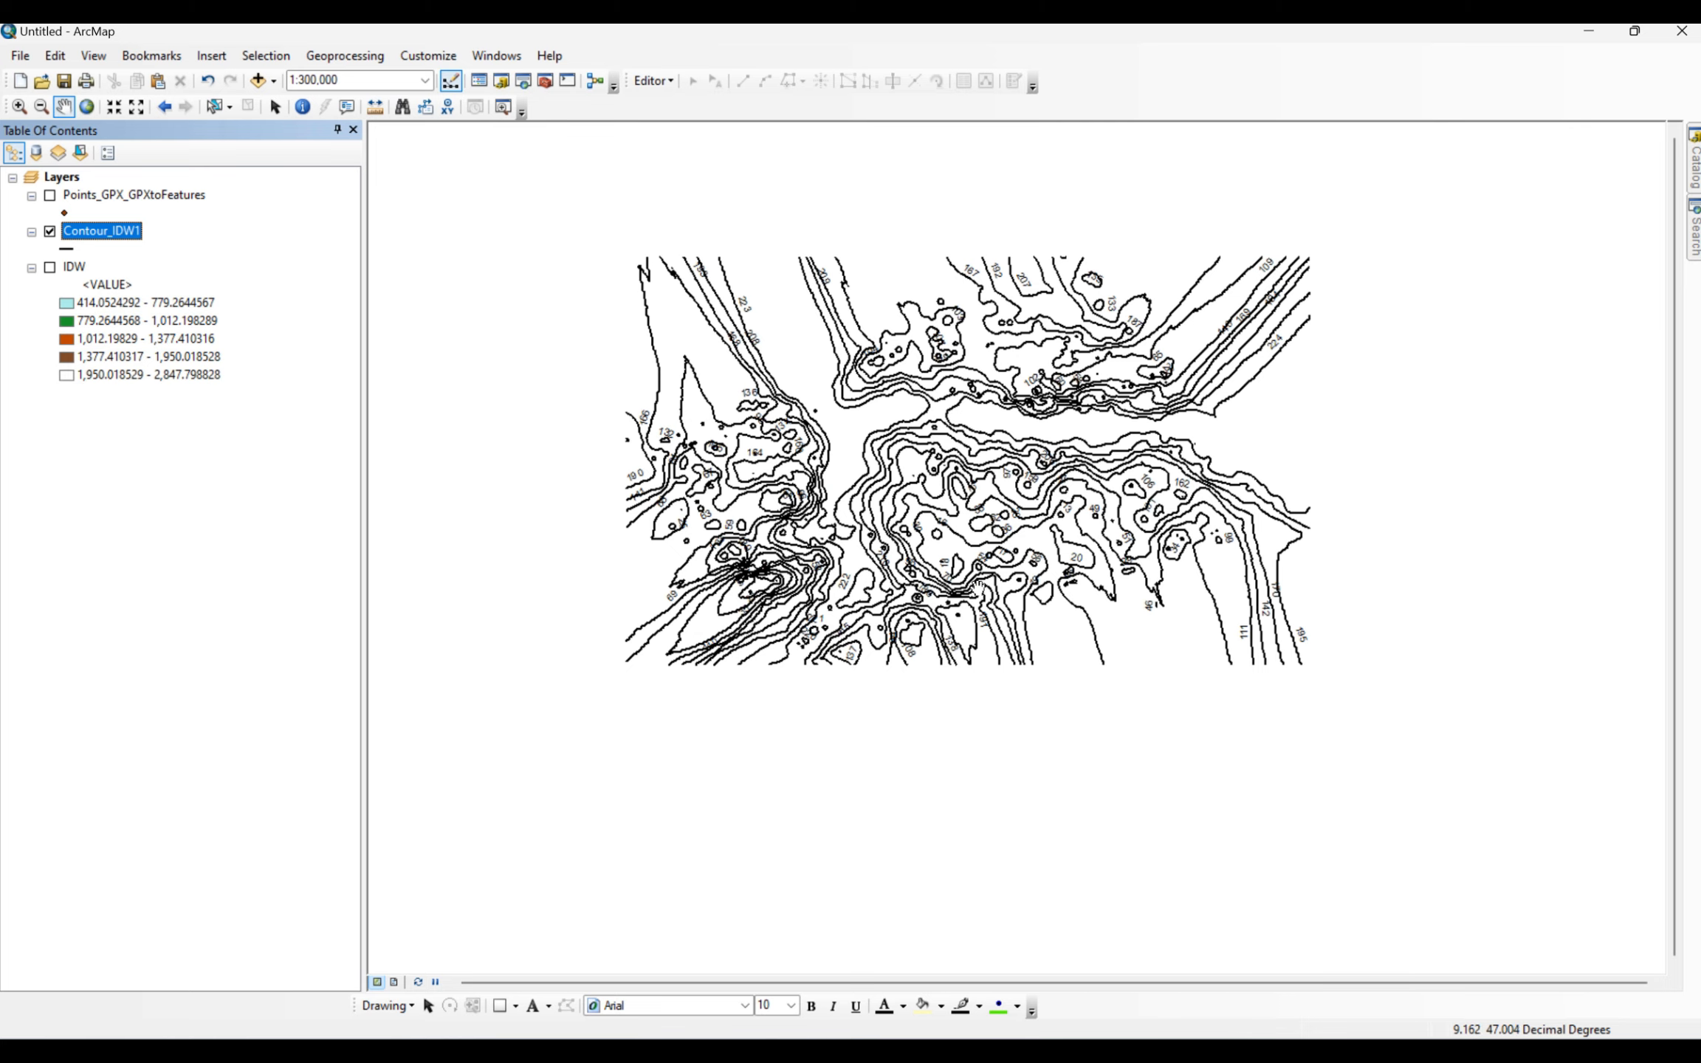
pyautogui.scroll(5, 972, 583)
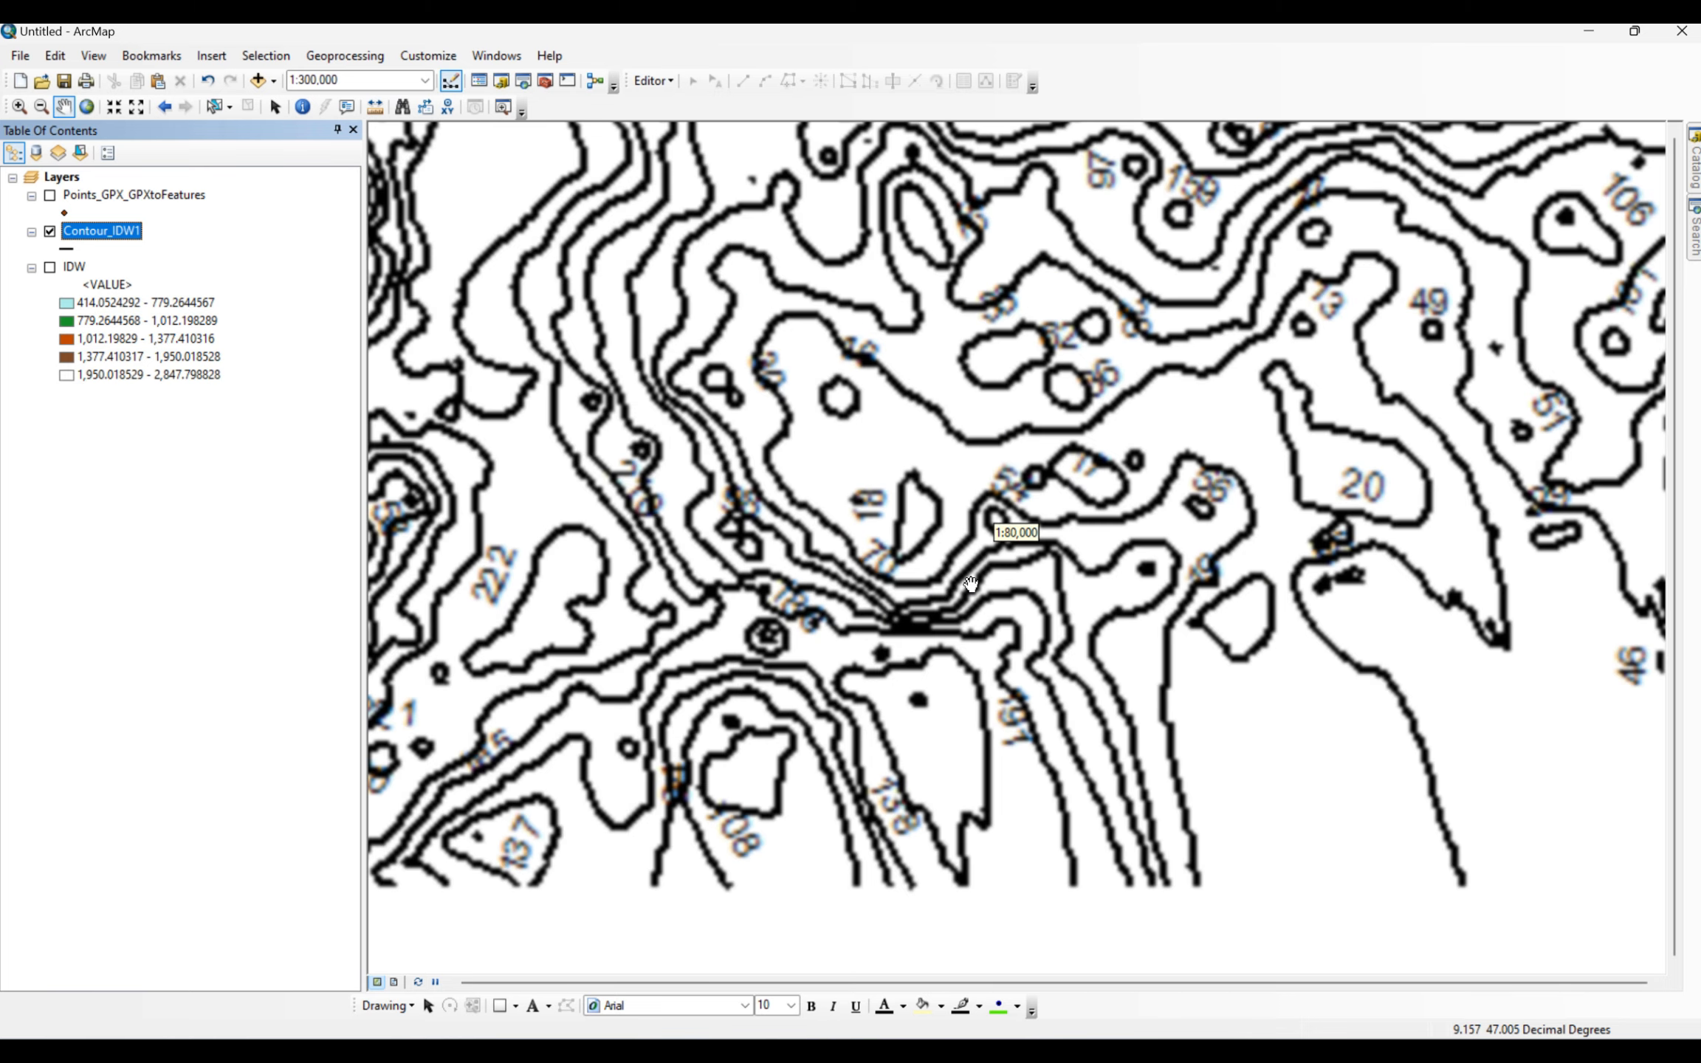
pyautogui.scroll(-3, 1060, 441)
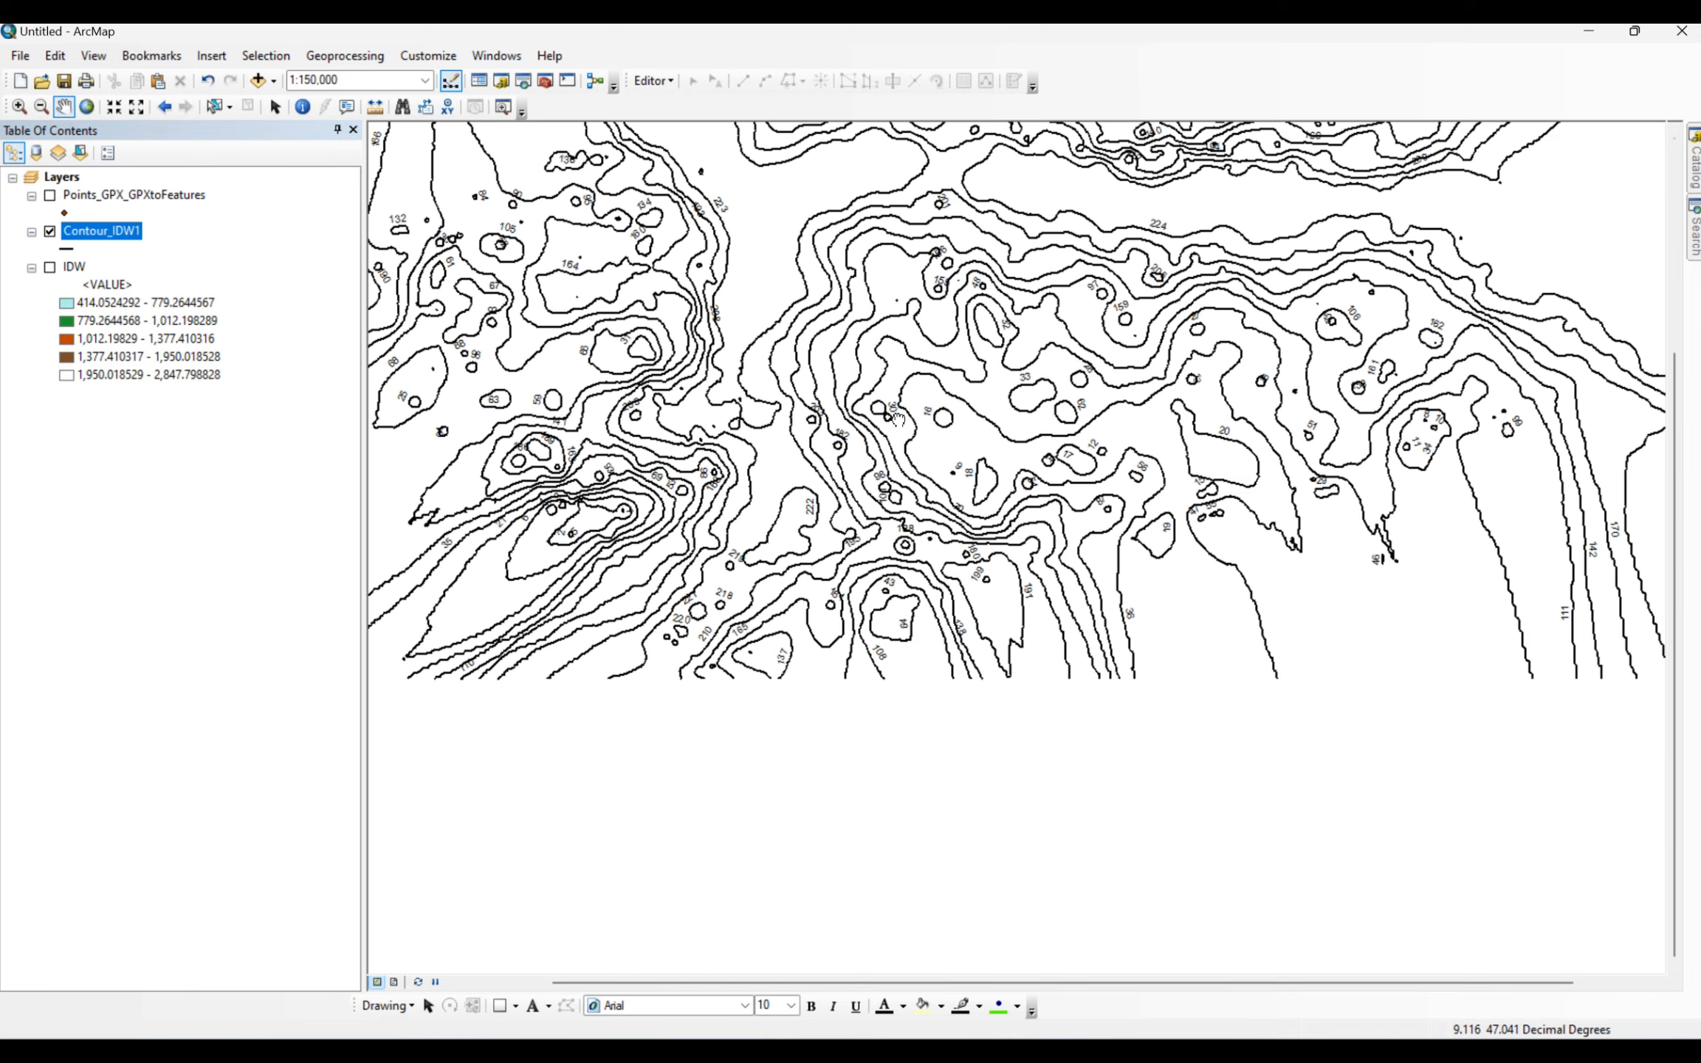
pyautogui.scroll(-5, 953, 496)
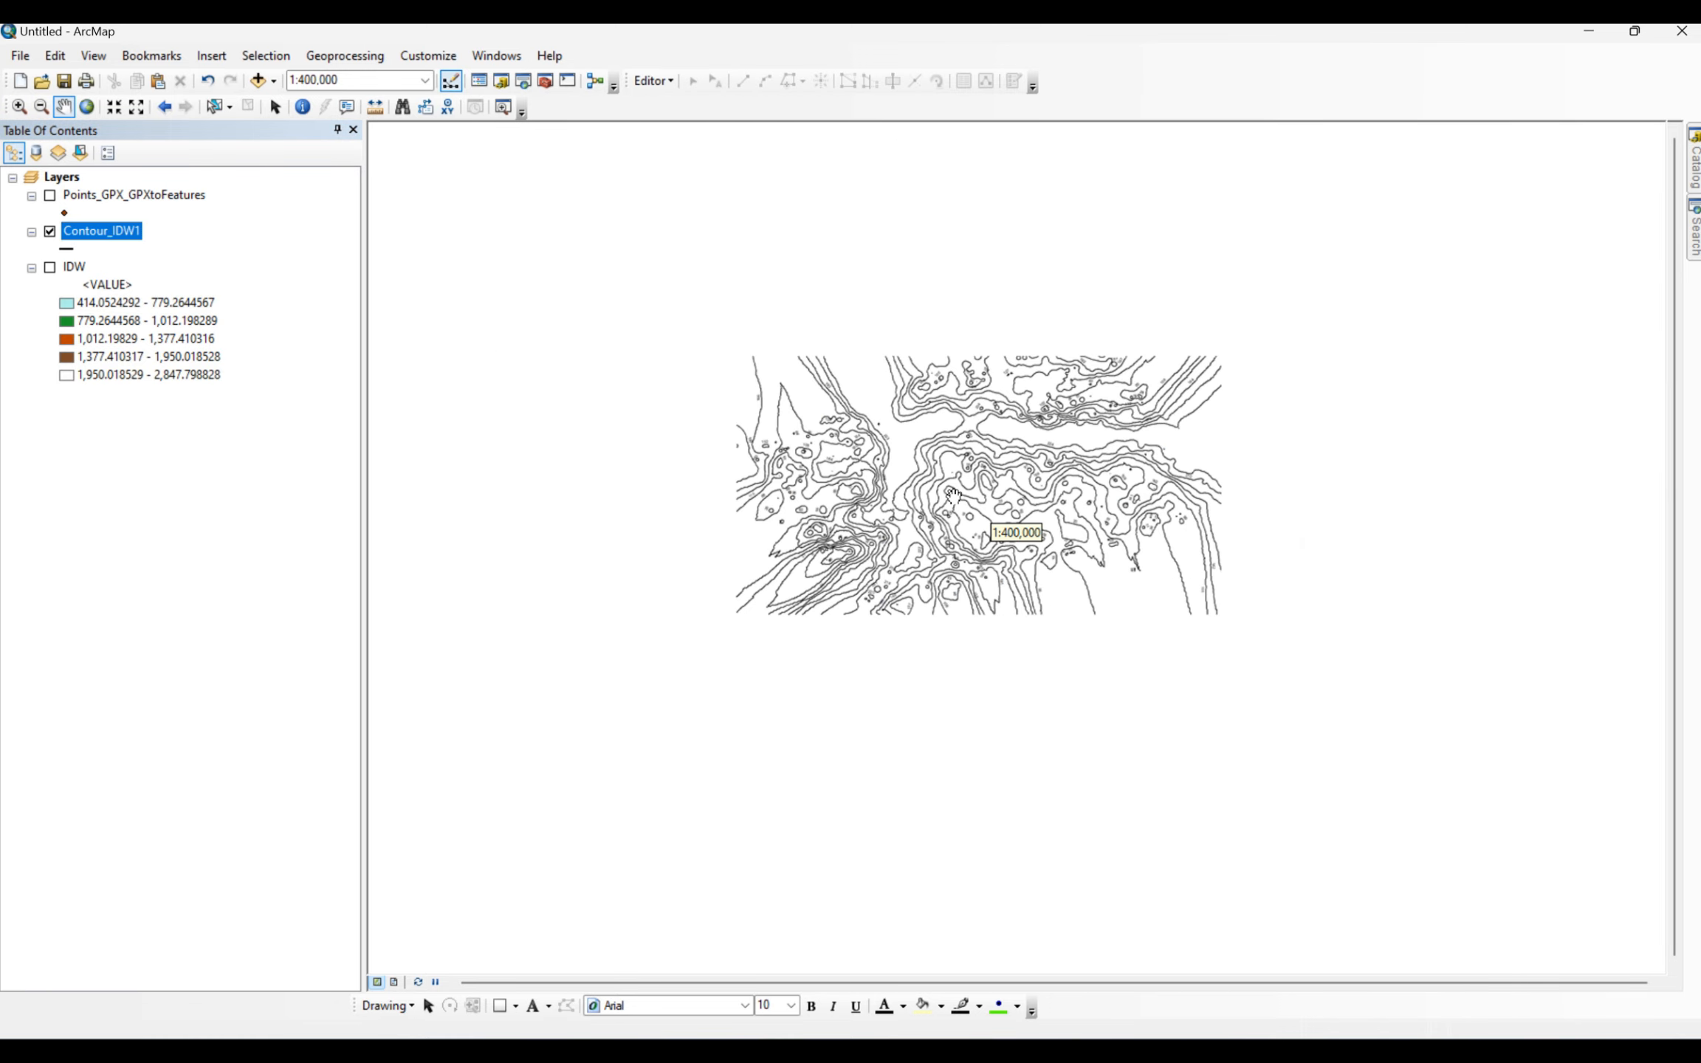
pyautogui.scroll(3, 953, 497)
pyautogui.moveTo(954, 458); pyautogui.dragTo(915, 577)
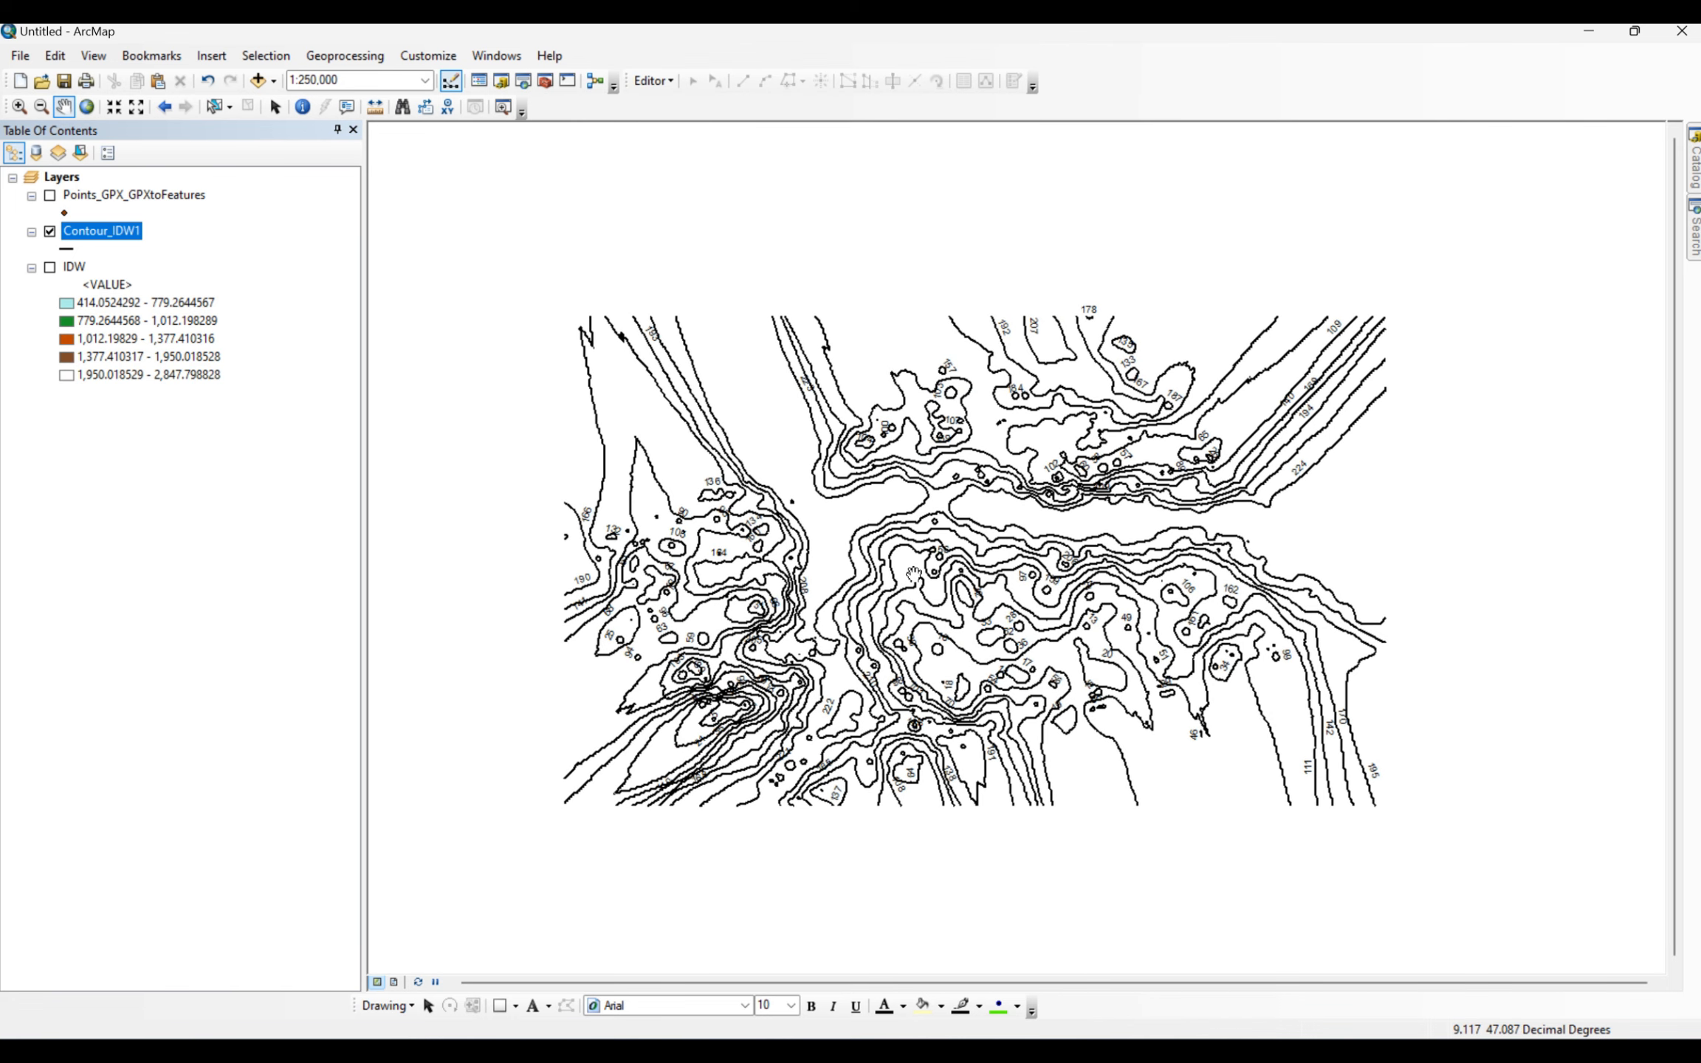